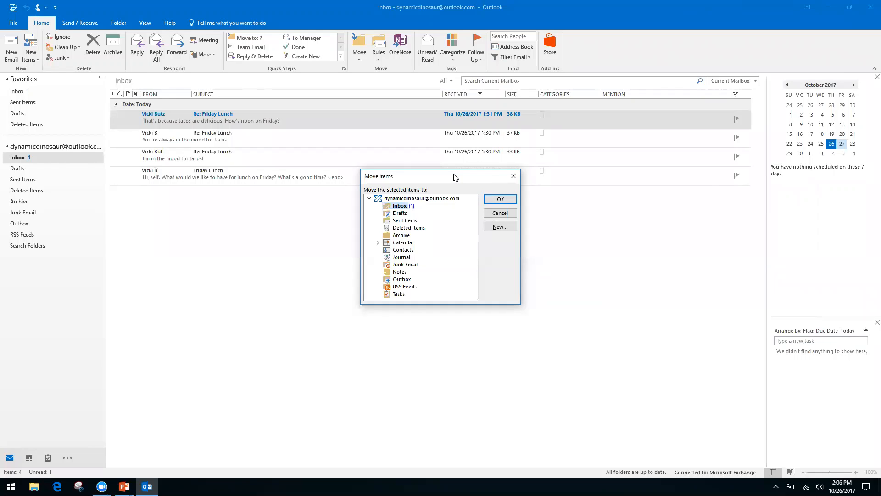
# Cancel the Move Items dialog without moving the messages, then switch to the Keyboard Shortcuts slide.
pyautogui.press('Down')
pyautogui.press('Down')
pyautogui.press('Down')
pyautogui.press('Down')
pyautogui.press('Up')
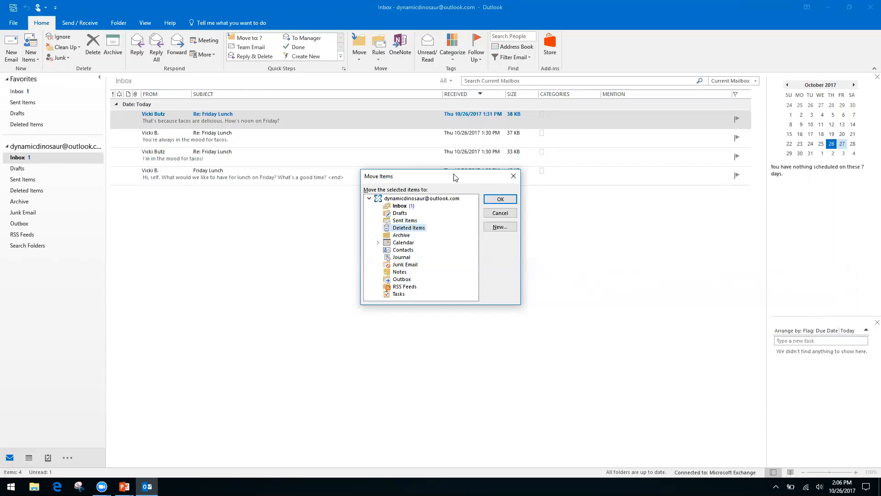
pyautogui.press('Up')
pyautogui.press('Up')
pyautogui.press('Up')
pyautogui.click(513, 177)
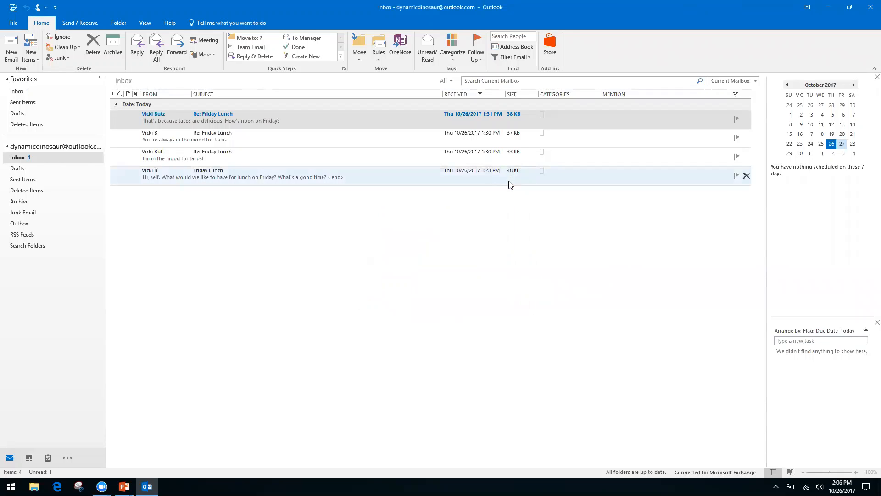
pyautogui.hotkey('alt', 'Tab')
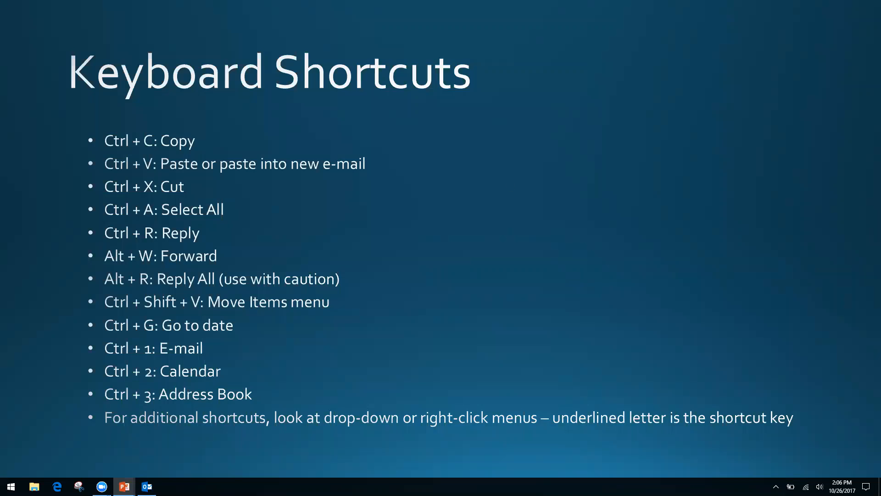
# Switch from the Keyboard Shortcuts slide back to Outlook.
pyautogui.hotkey('alt', 'Tab')
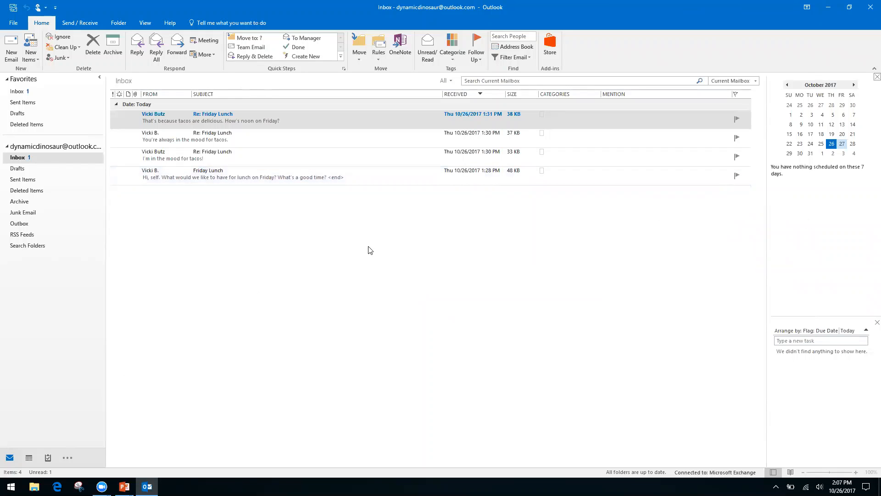
# Open the calendar, widen the month grid across the window, and go to 11/2/17.
pyautogui.hotkey('ctrl', '2')
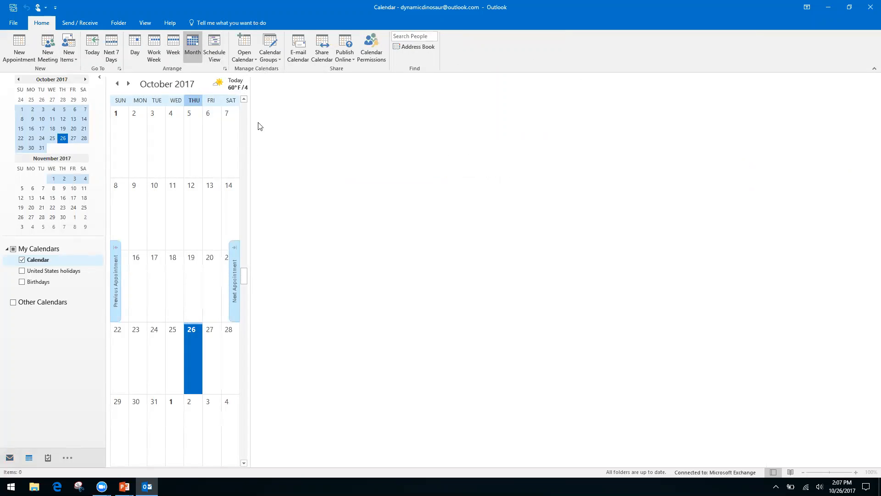
pyautogui.moveTo(248, 81); pyautogui.dragTo(764, 159)
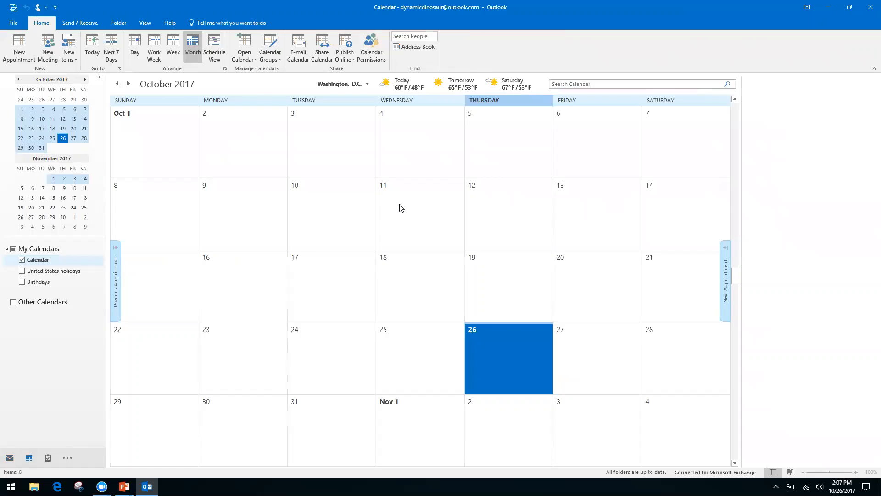
pyautogui.hotkey('ctrl', 'g')
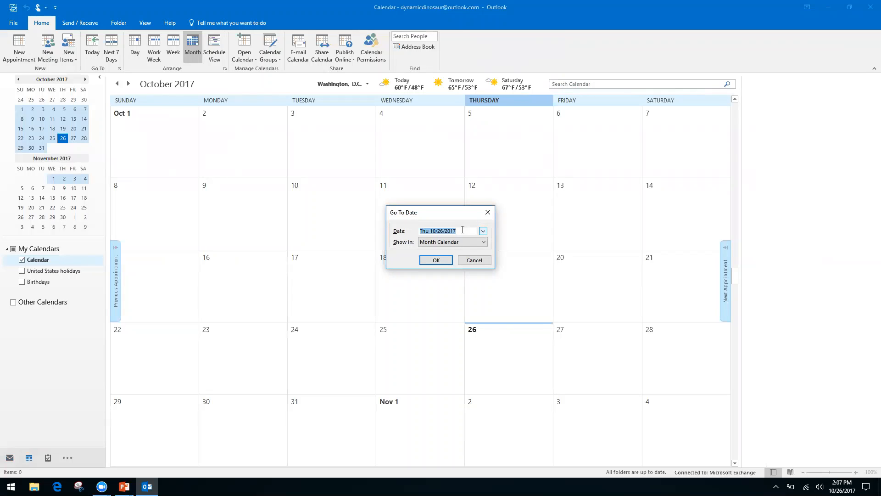
pyautogui.write('11/2/17')
pyautogui.press('Return')
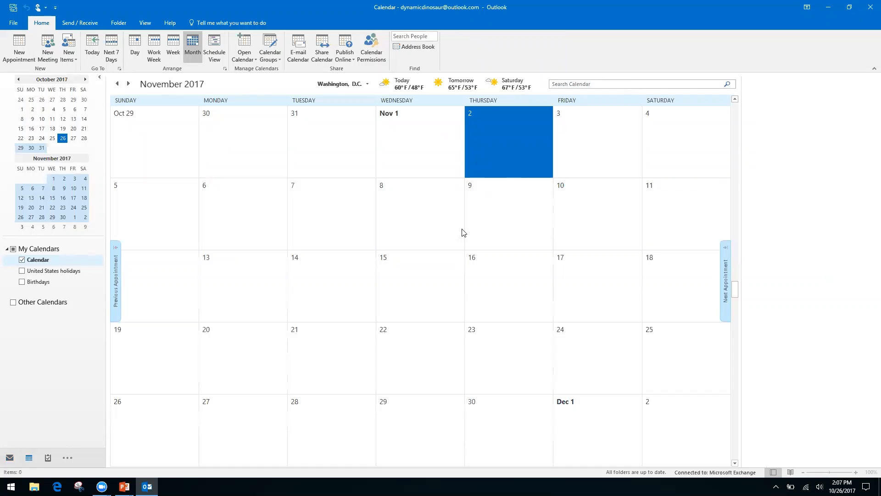
# Page the mini-calendar forward four months and back three, then return to the slide.
pyautogui.click(85, 79)
pyautogui.click(86, 79)
pyautogui.click(85, 79)
pyautogui.click(86, 79)
pyautogui.click(85, 80)
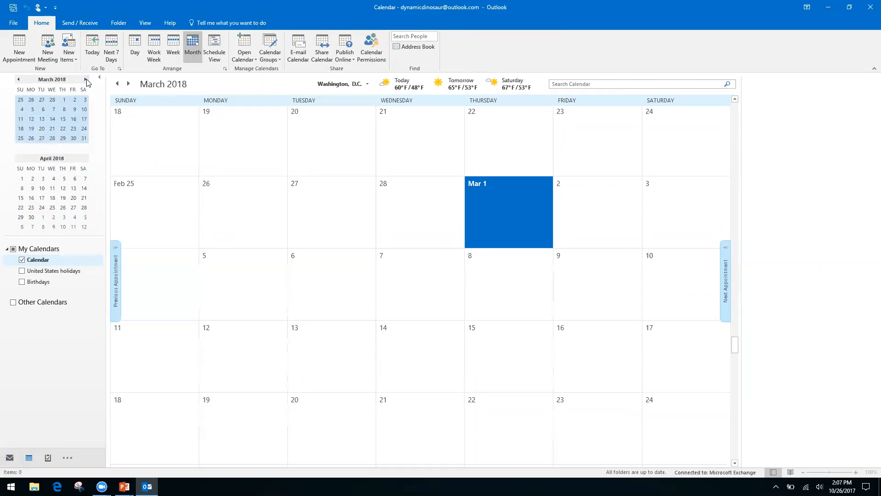
pyautogui.click(19, 80)
pyautogui.click(18, 80)
pyautogui.click(18, 80)
pyautogui.click(19, 80)
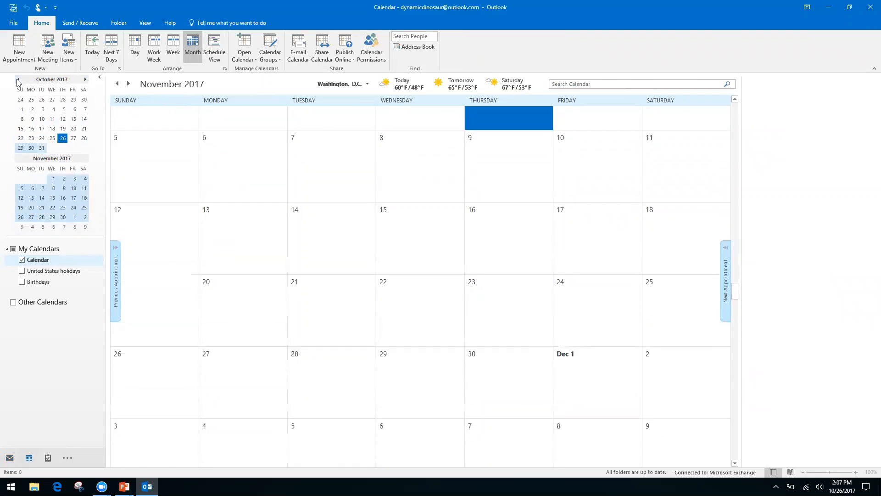
pyautogui.click(18, 80)
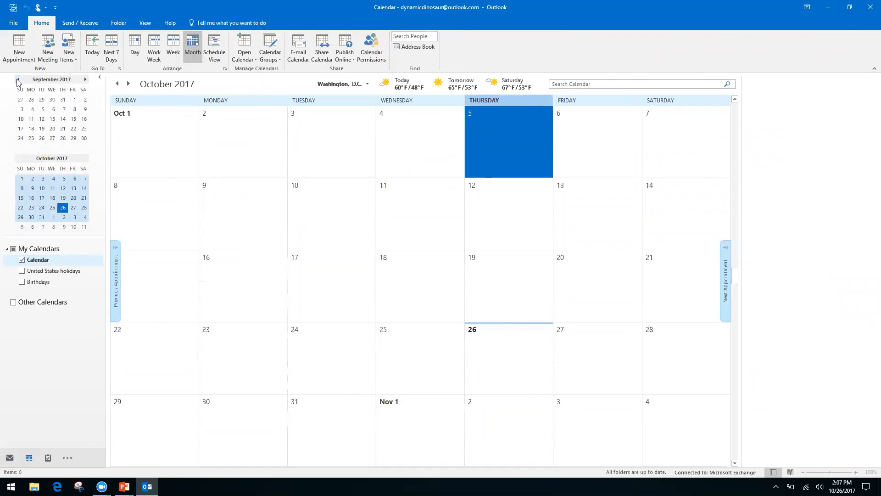
pyautogui.hotkey('alt', 'Tab')
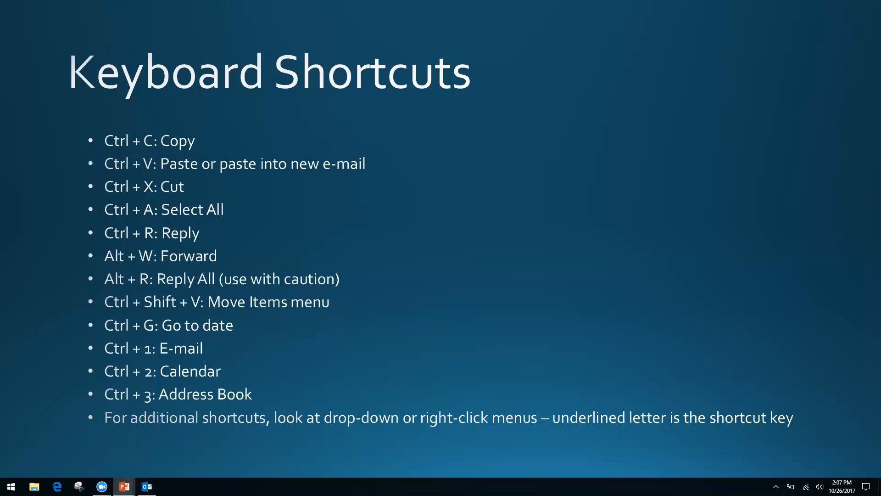
# Switch from the slide back to Outlook's October 2017 calendar.
pyautogui.hotkey('alt', 'Tab')
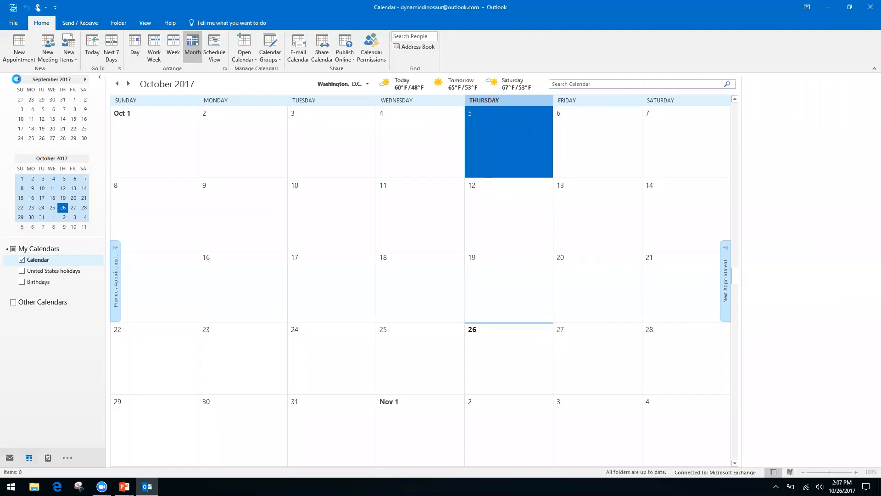
# Cycle through Mail, Calendar and Contacts, and briefly show the extra navigation areas list.
pyautogui.hotkey('ctrl', '1')
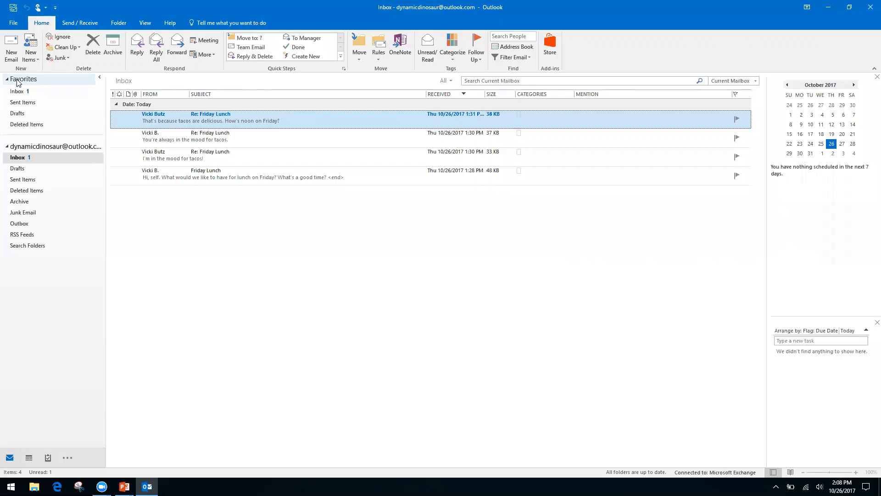
pyautogui.hotkey('ctrl', '2')
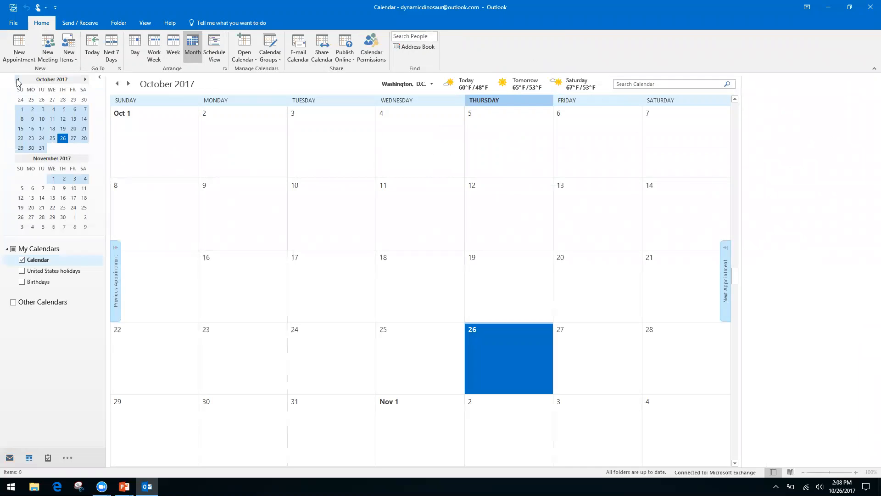
pyautogui.hotkey('ctrl', '3')
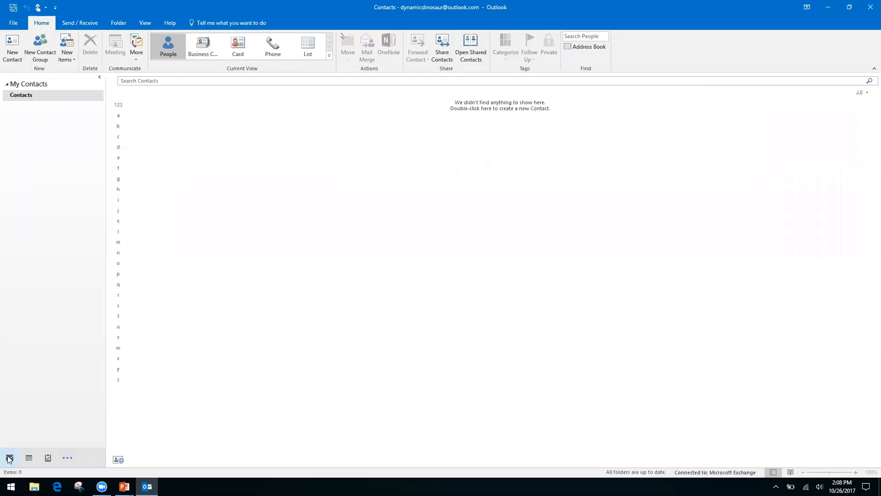
pyautogui.moveTo(30, 459)
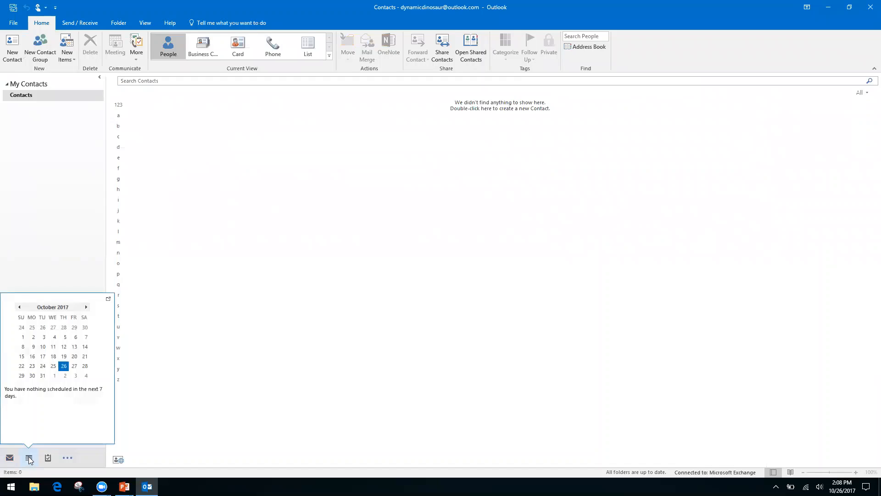
pyautogui.click(69, 457)
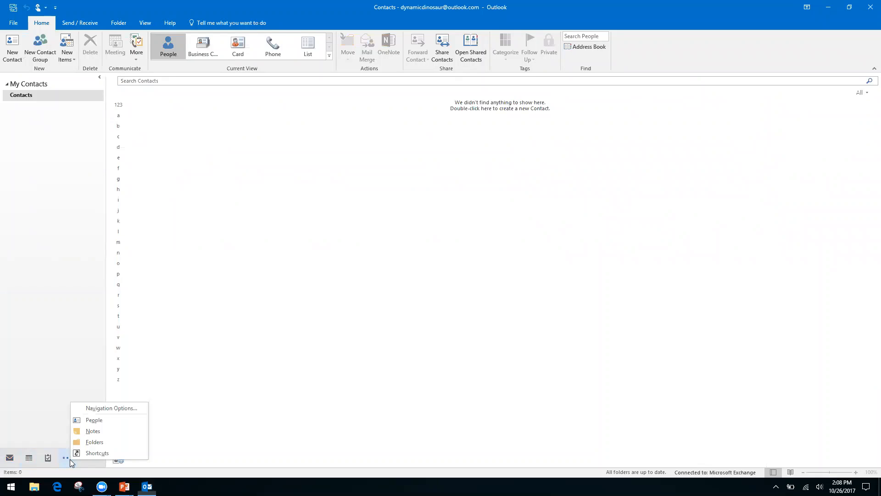
pyautogui.press('Escape')
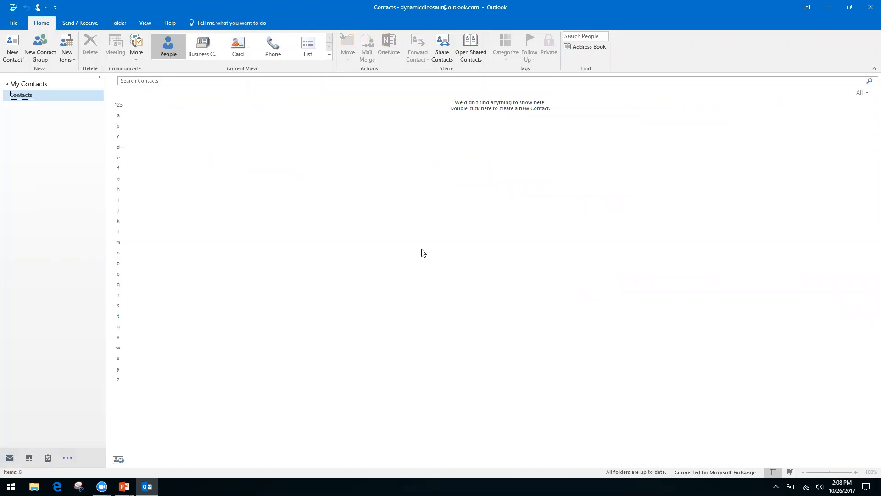
# Cycle through Mail, Calendar, Contacts and Notes, end in the Inbox, then switch to the slide.
pyautogui.hotkey('ctrl', '1')
pyautogui.hotkey('ctrl', '2')
pyautogui.hotkey('ctrl', '3')
pyautogui.hotkey('ctrl', '5')
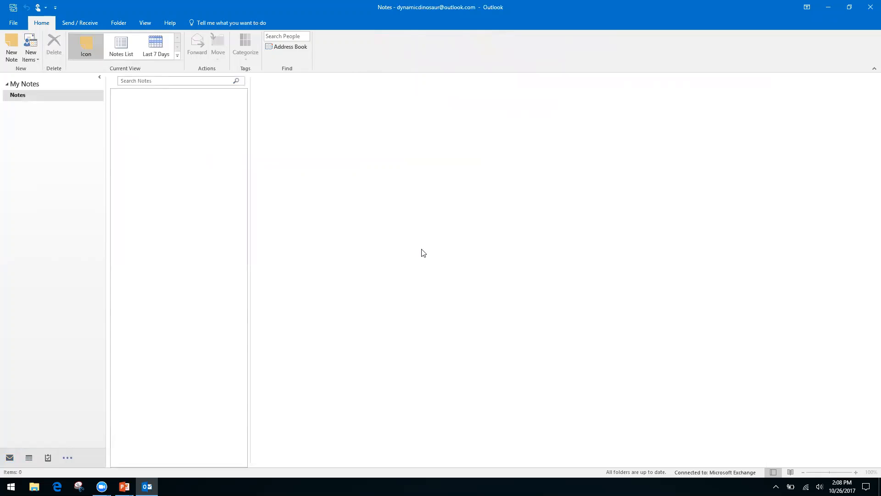
pyautogui.hotkey('ctrl', '1')
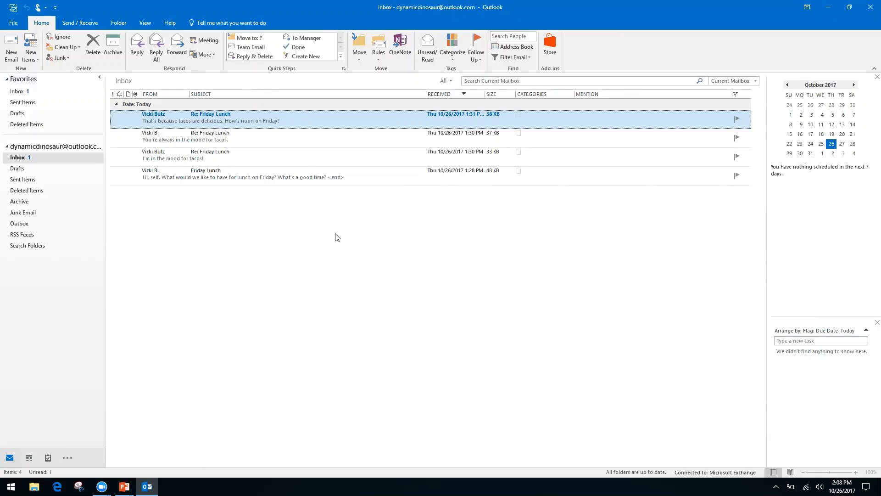
pyautogui.hotkey('alt', 'Tab')
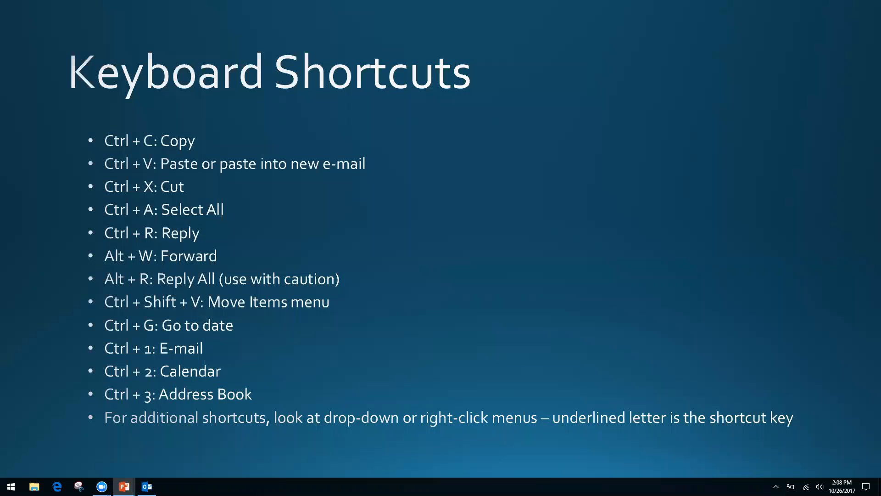
# Return to the Outlook Inbox and open the context menu of the latest Re: Friday Lunch message.
pyautogui.hotkey('alt', 'Tab')
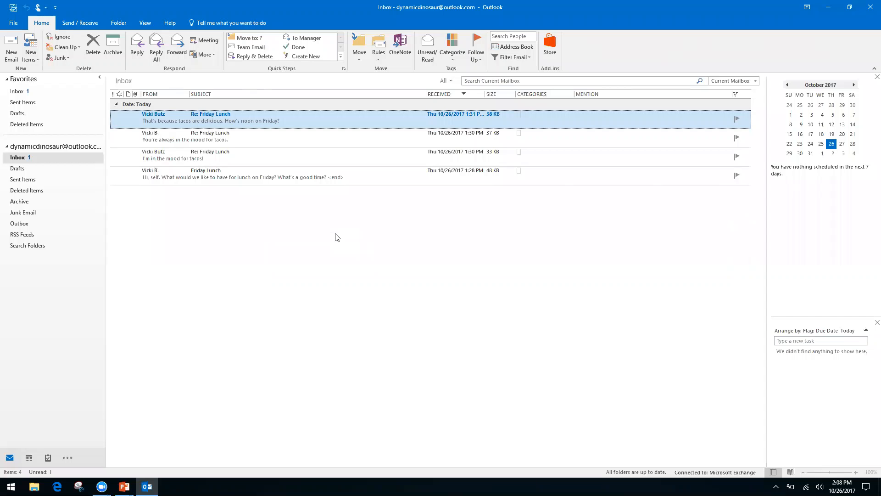
pyautogui.rightClick(320, 124)
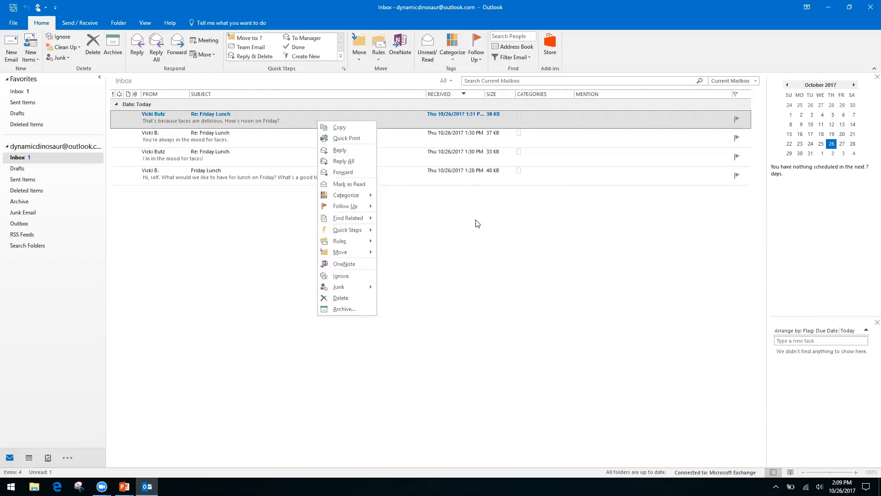
pyautogui.rightClick(419, 223)
pyautogui.click(337, 201)
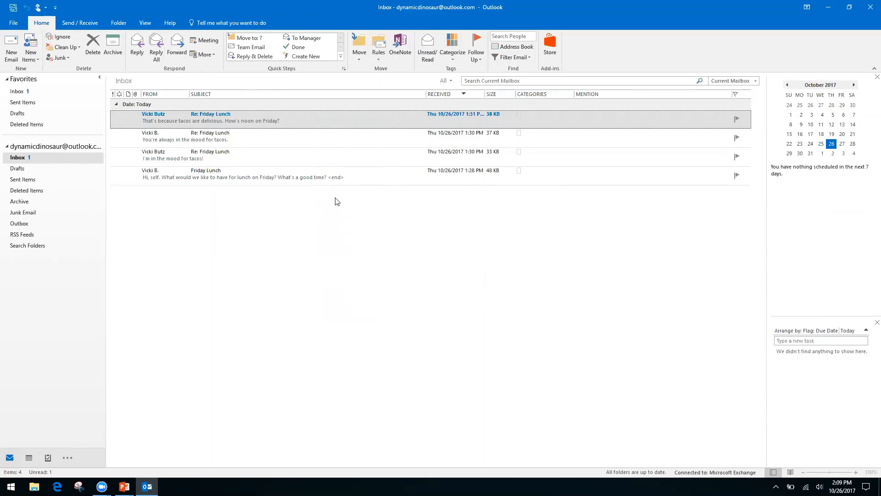
pyautogui.rightClick(314, 114)
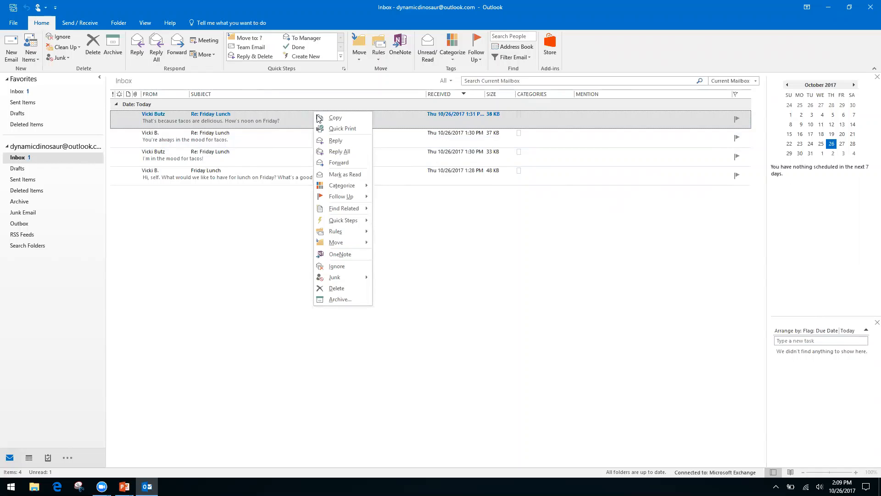
pyautogui.click(451, 243)
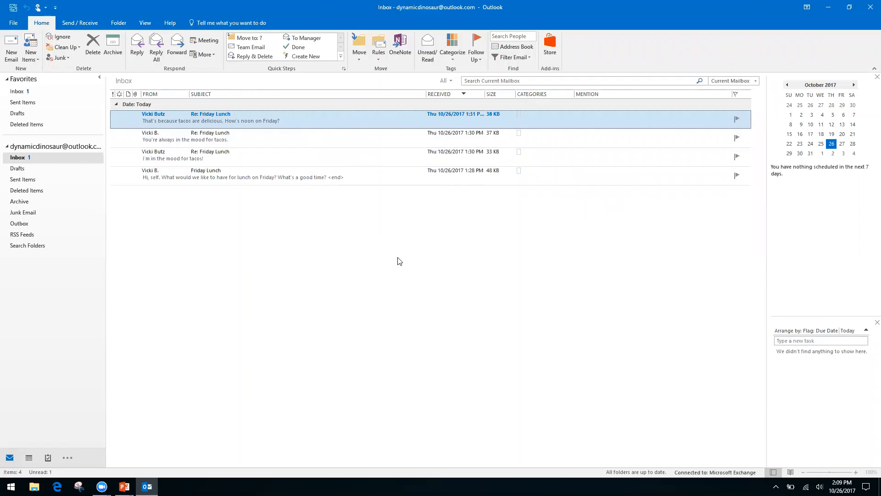
# Advance the presentation to the Productivity & Calendars slide, then cycle through open windows.
pyautogui.hotkey('alt', 'Tab')
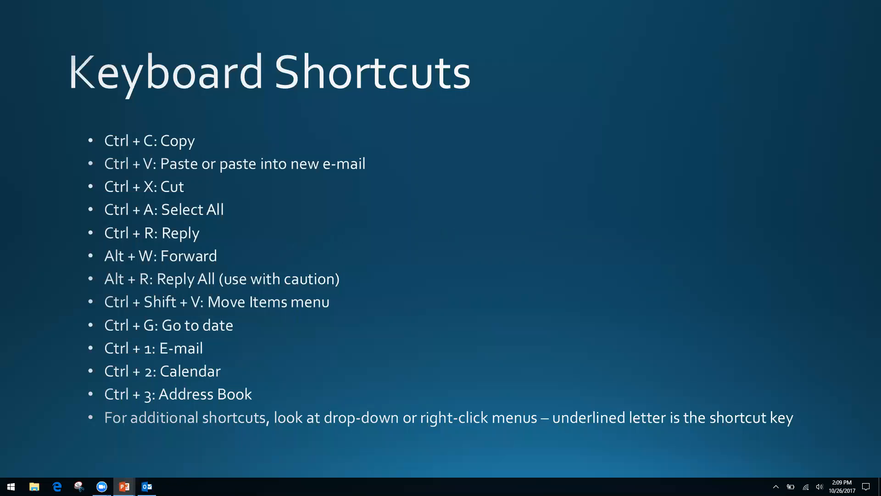
pyautogui.press('Right')
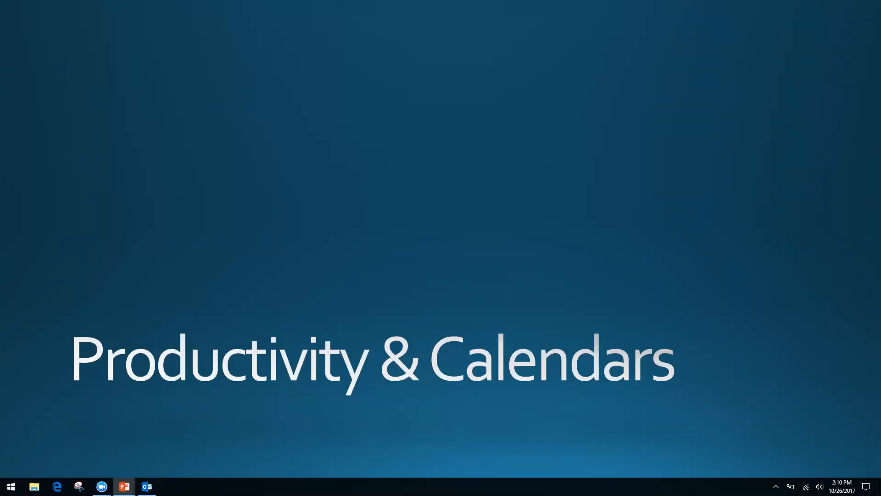
pyautogui.hotkey('alt', 'Tab')
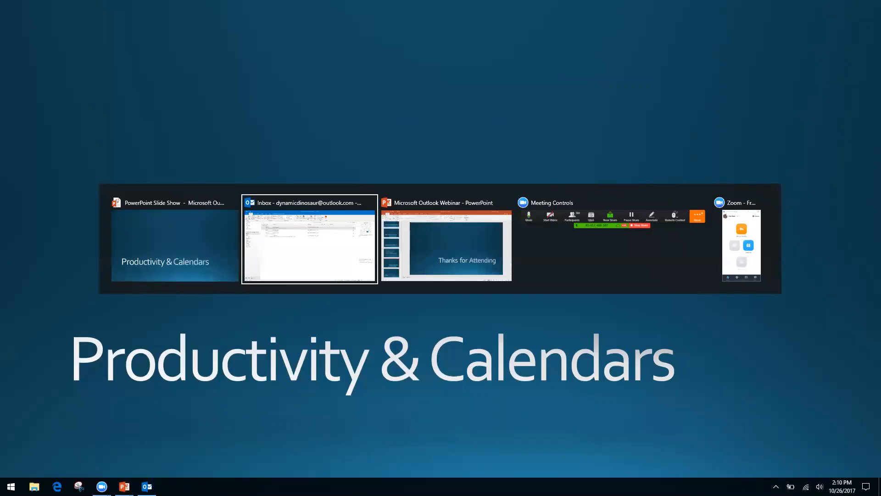
pyautogui.hotkey('alt', 'Tab')
# Bring the Outlook Inbox back to the front and open the View ribbon tab.
pyautogui.hotkey('alt', 'shift', 'Tab')
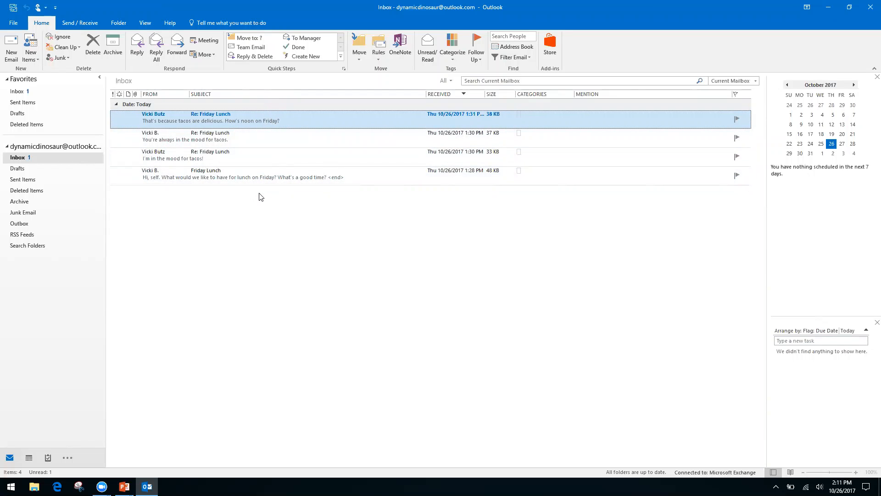
pyautogui.click(145, 24)
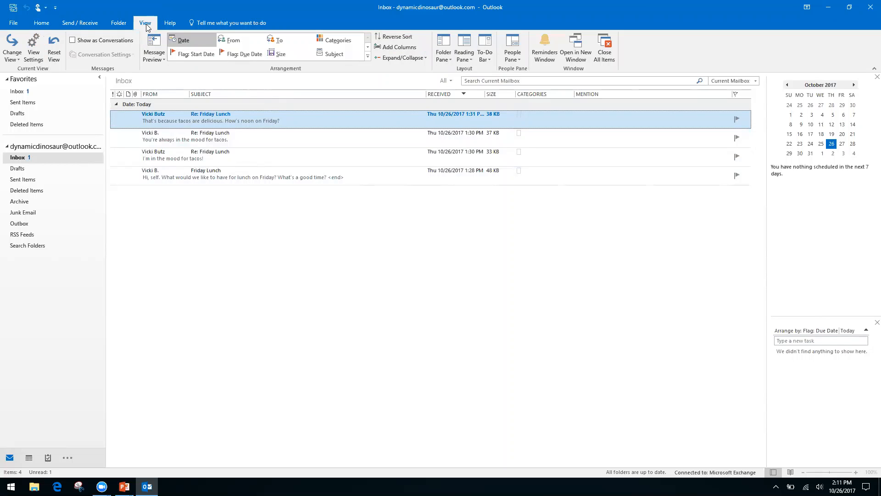
# Turn on Show as Conversations and apply it to all mailboxes.
pyautogui.click(71, 42)
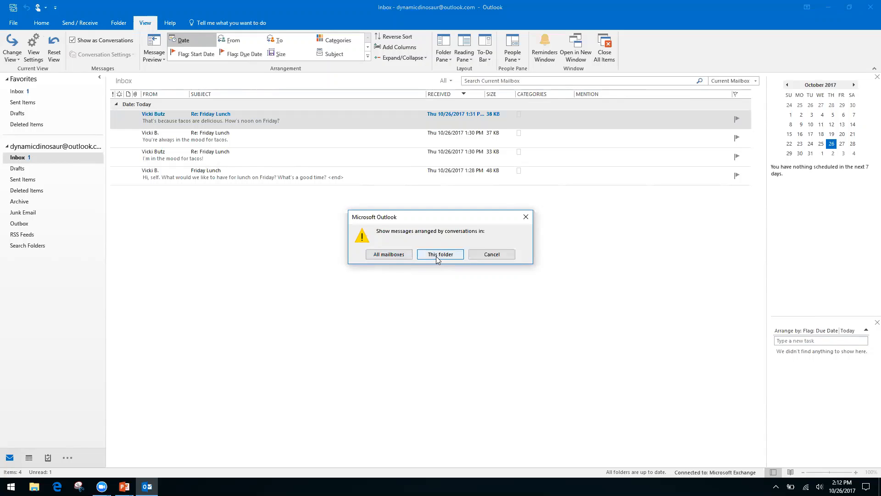
pyautogui.click(387, 255)
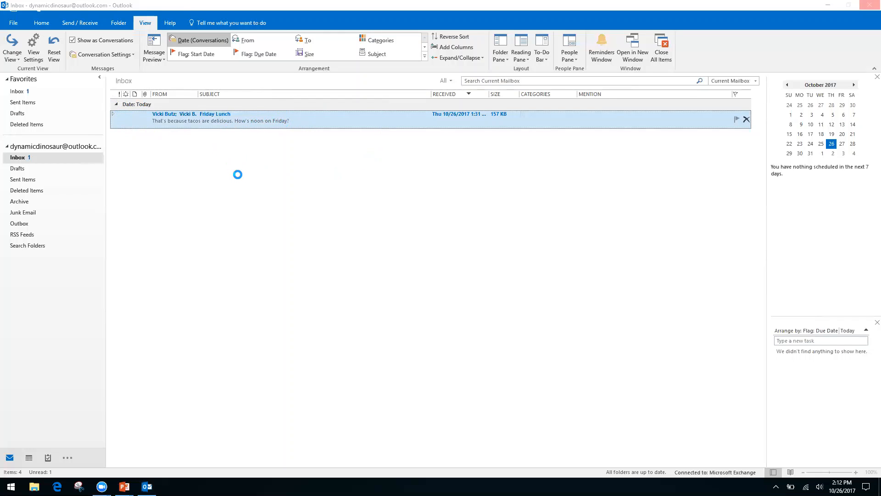
# Open and close the latest Friday Lunch message, then expand the conversation to list its four messages.
pyautogui.press('Return')
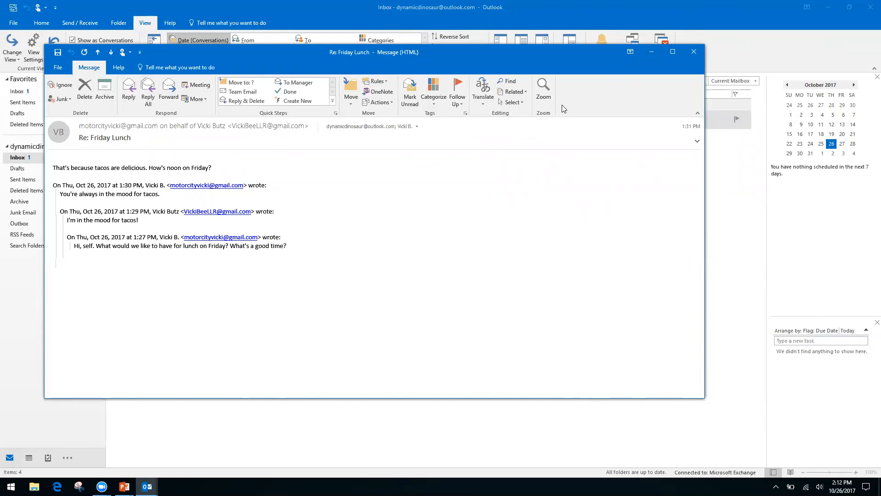
pyautogui.click(694, 52)
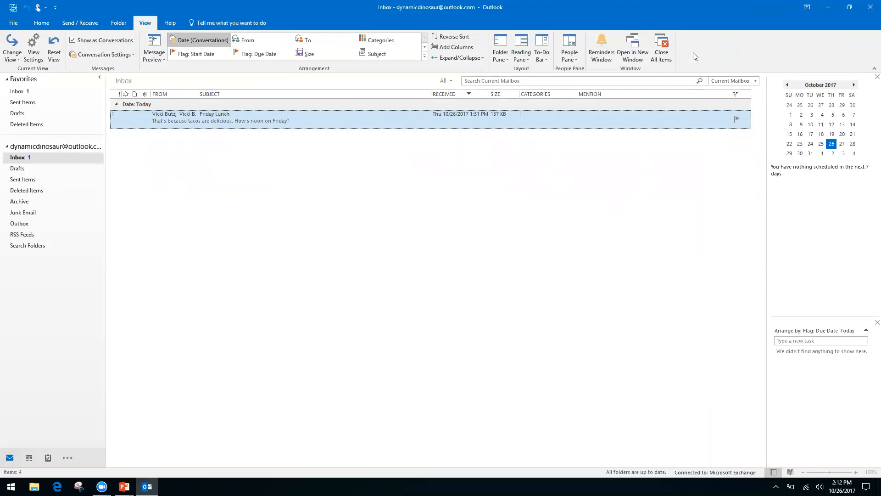
pyautogui.click(113, 115)
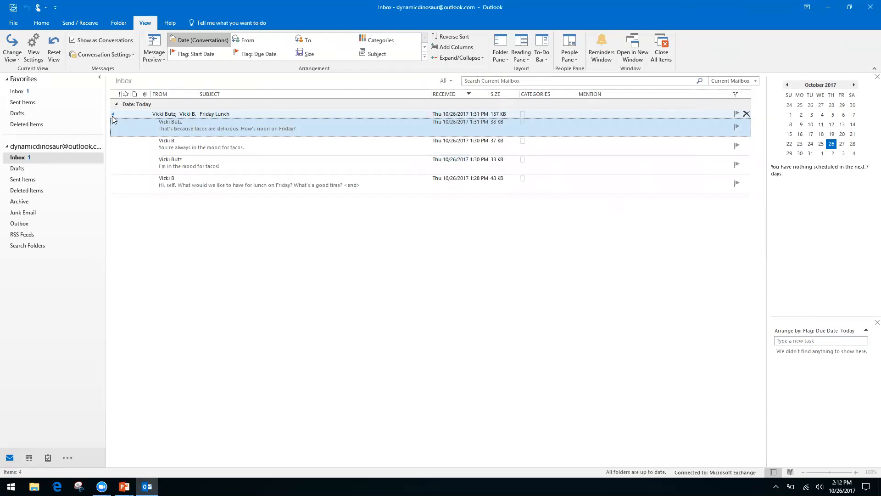
pyautogui.click(113, 113)
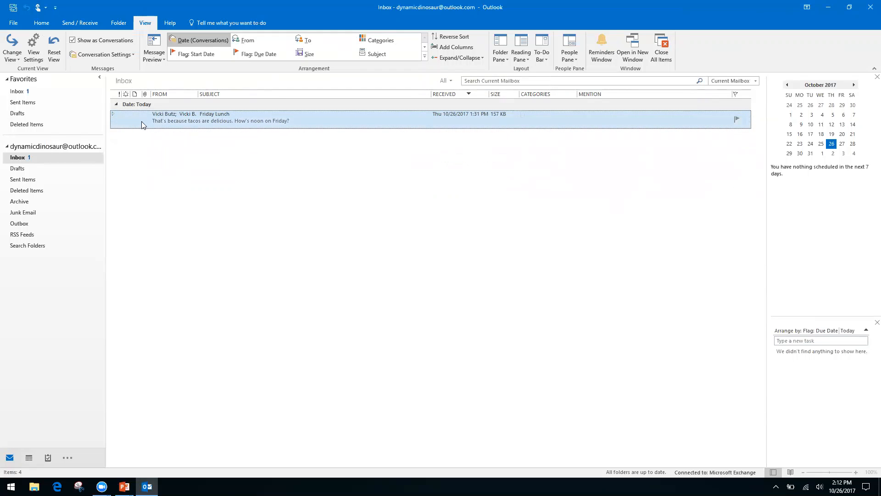
pyautogui.click(113, 115)
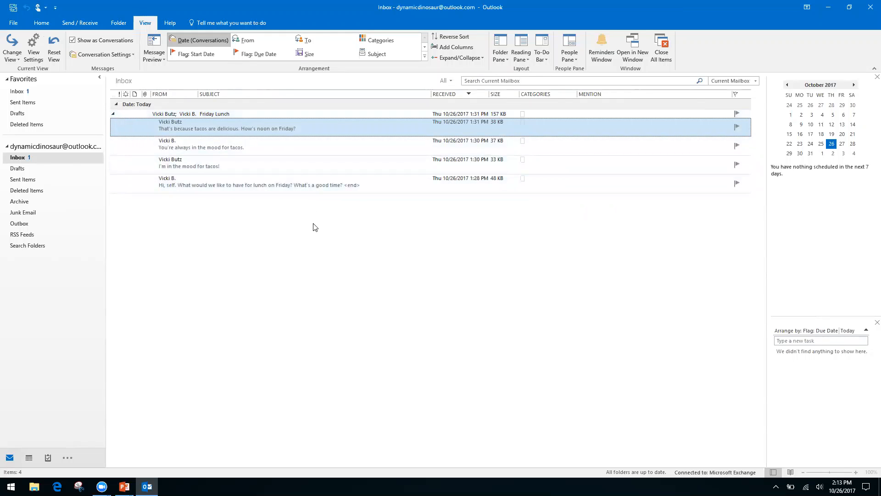
# Open the oldest Friday Lunch message and reveal its suggested Friday, October 27, 12:00–12:30 PM lunch event.
pyautogui.doubleClick(291, 181)
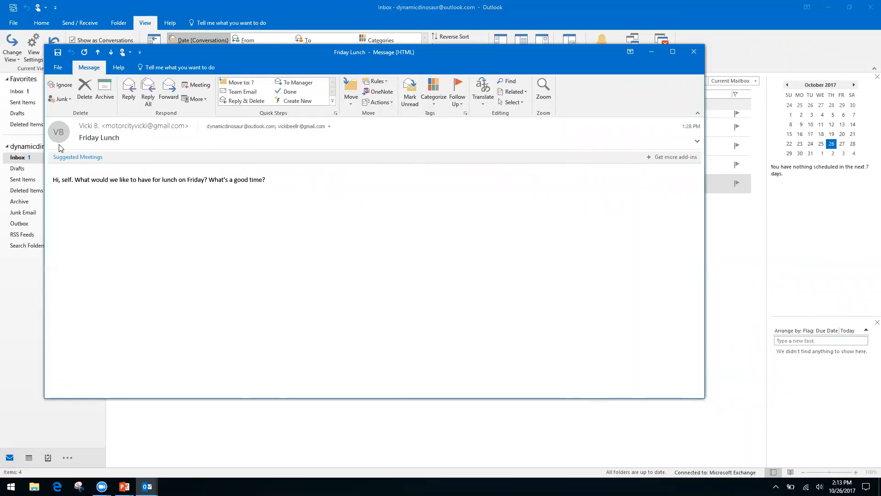
pyautogui.click(107, 157)
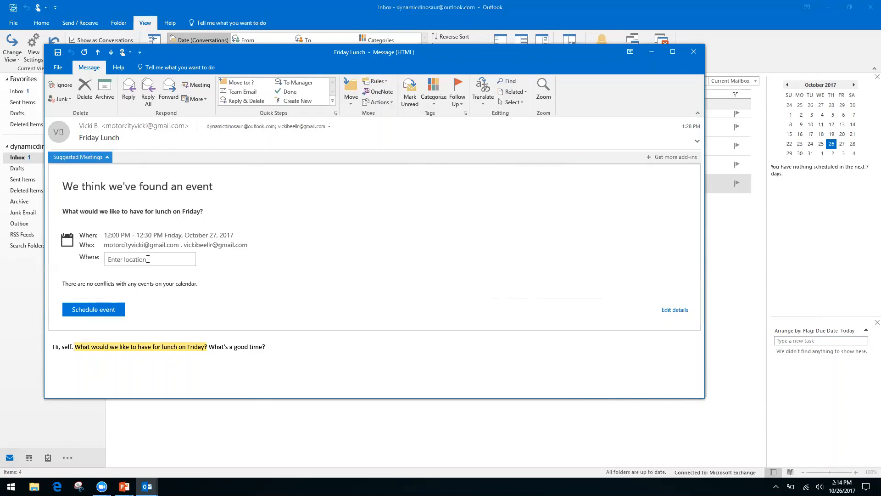
pyautogui.click(148, 259)
# Enter Ihop as the lunch location and schedule the suggested event.
pyautogui.write('Ihop')
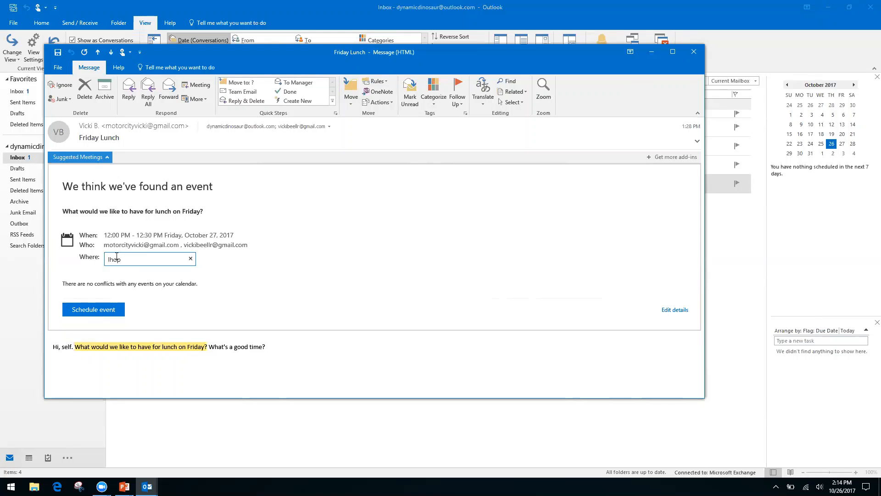
pyautogui.press('Return')
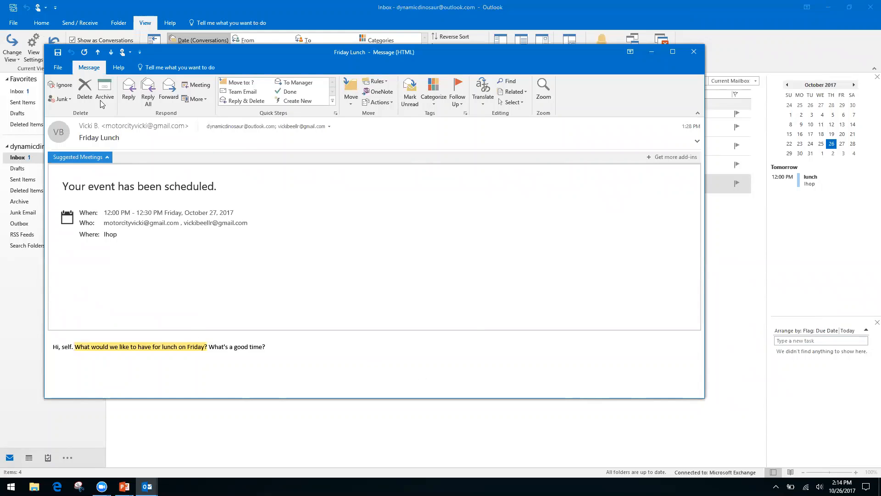
# Close the message and bring up October 2017 with Friday the 27th's Ihop lunch.
pyautogui.click(693, 52)
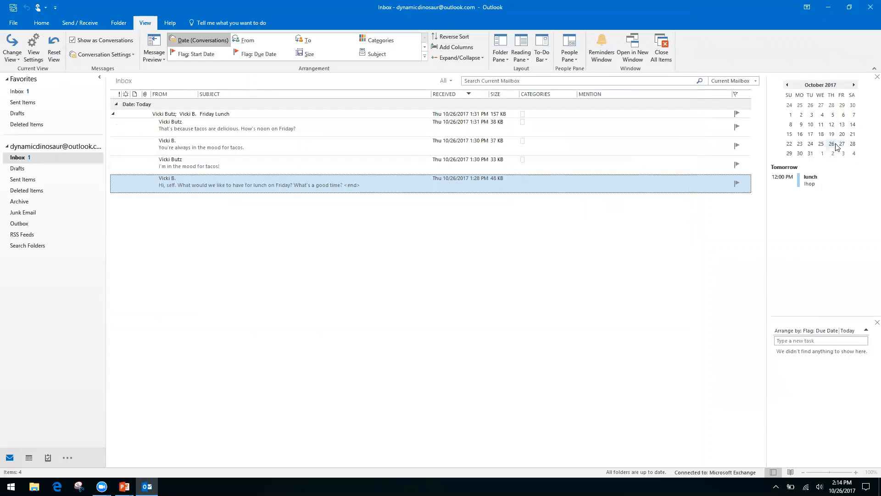
pyautogui.click(841, 144)
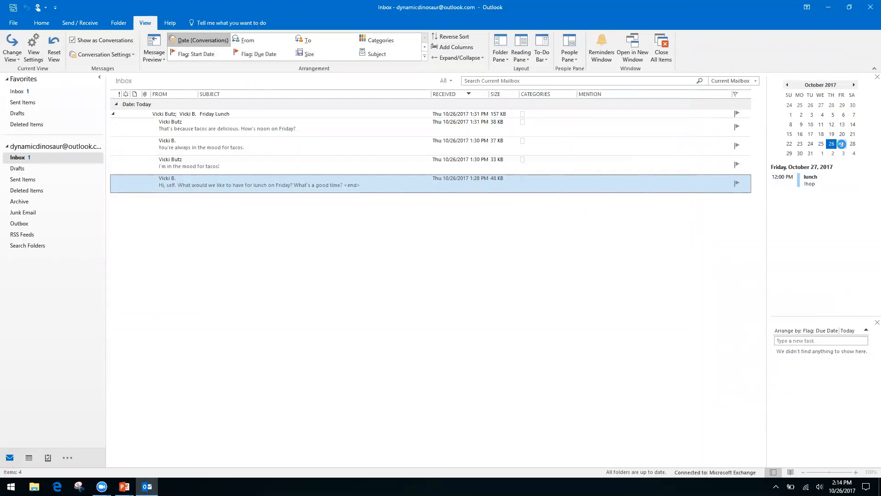
pyautogui.click(842, 144)
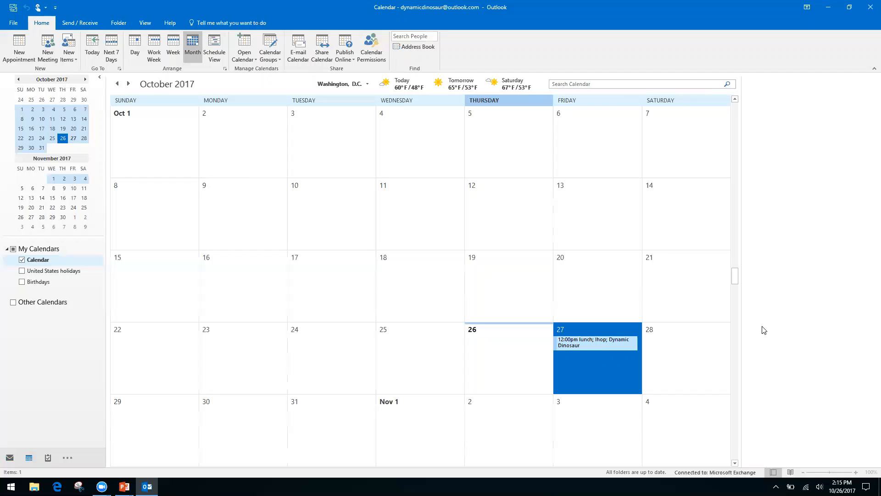
# Switch back to the Productivity & Calendars presentation slide with Alt+Tab.
pyautogui.hotkey('alt', 'Tab')
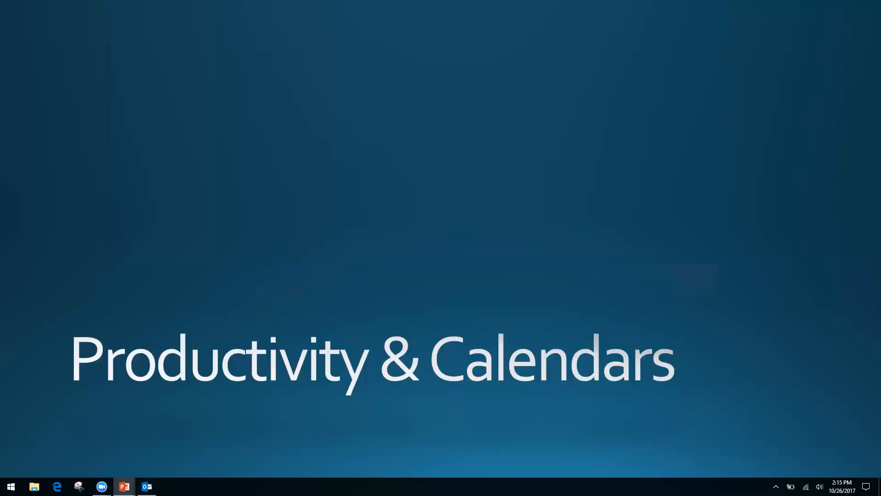
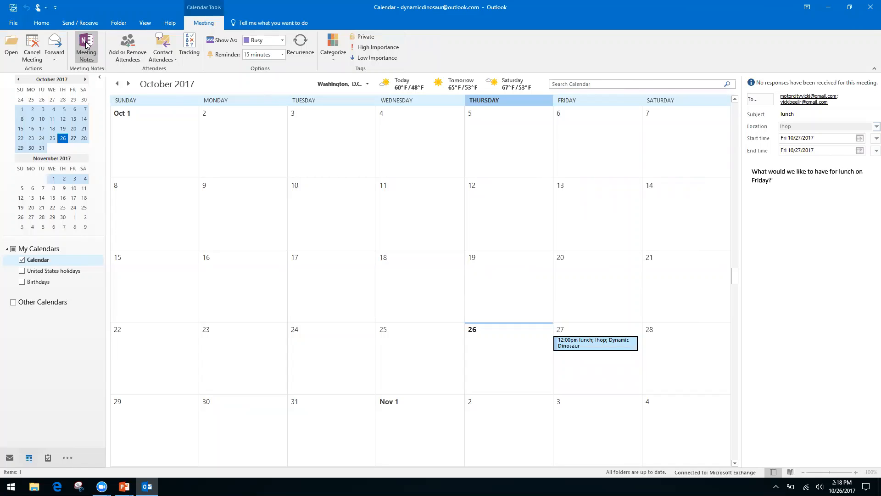
# Open Meeting Notes for the Friday lunch event and choose 'Take notes on your own'.
pyautogui.click(86, 44)
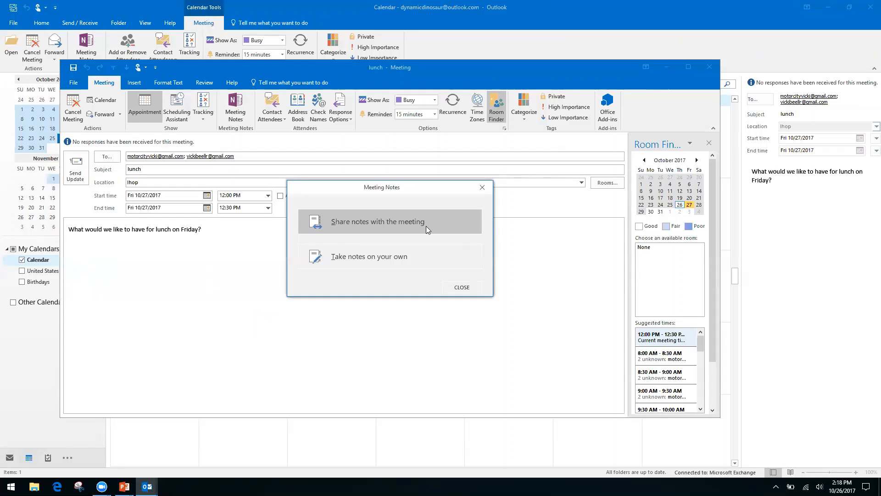
pyautogui.click(363, 256)
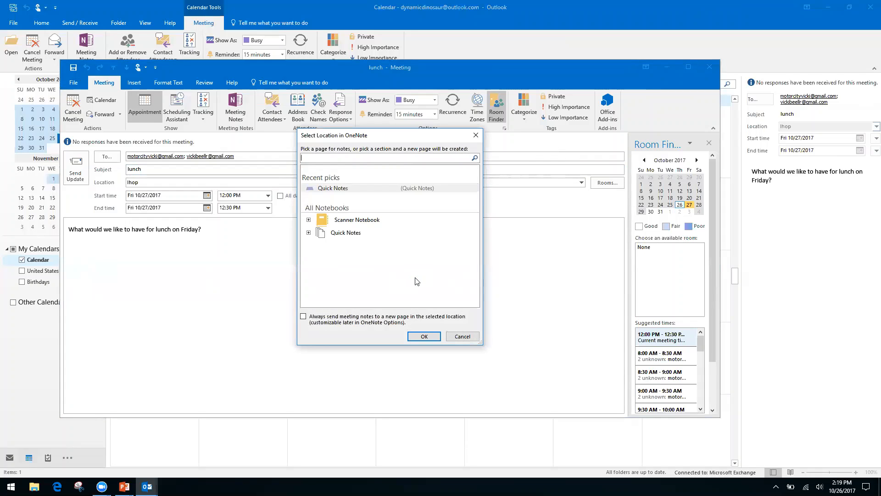
# File the lunch notes in the Quick Notes notebook's Quick Notes section.
pyautogui.click(348, 235)
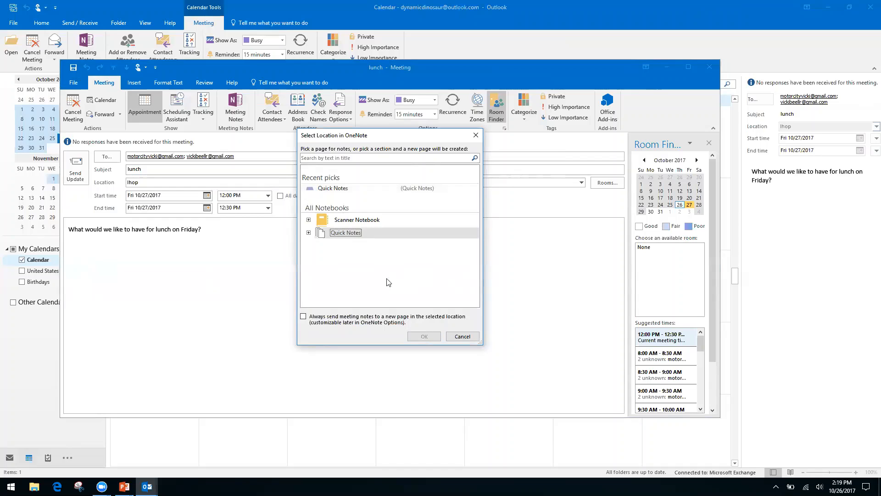
pyautogui.click(308, 233)
pyautogui.click(352, 243)
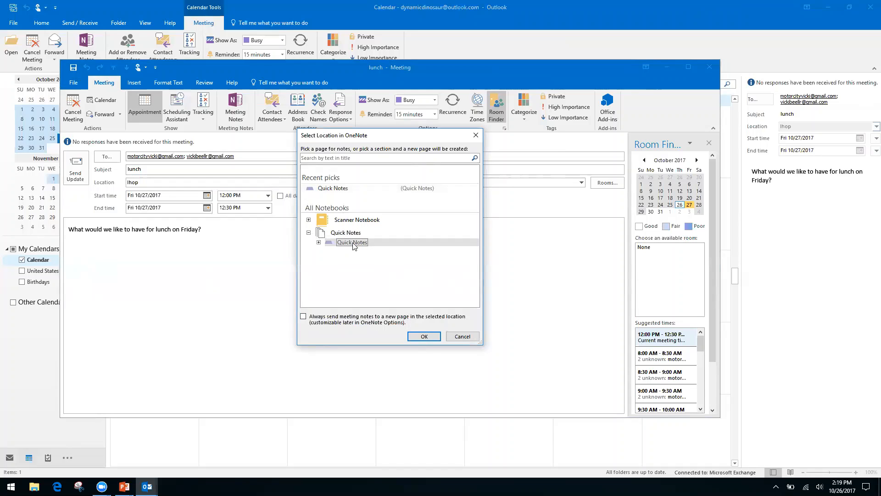
pyautogui.click(423, 337)
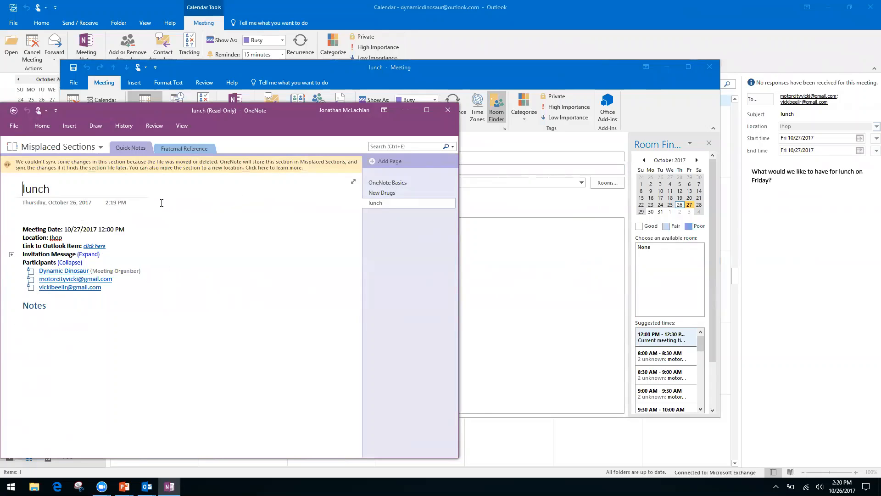
# Try editing around the Notes heading on the read-only lunch page, then go back to Quick Notes.
pyautogui.click(44, 215)
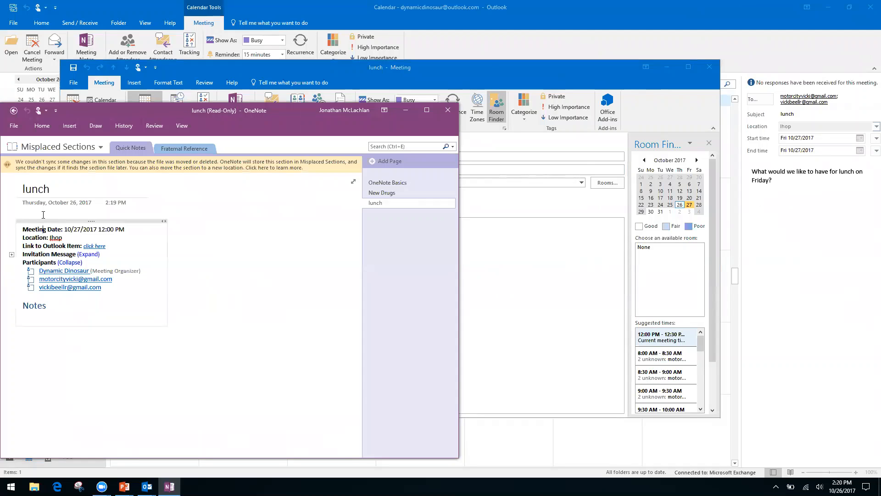
pyautogui.rightClick(59, 305)
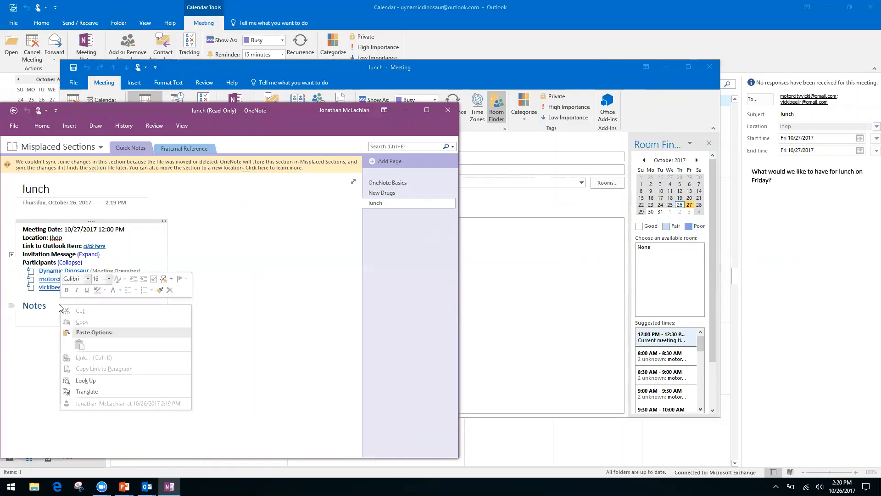
pyautogui.click(251, 324)
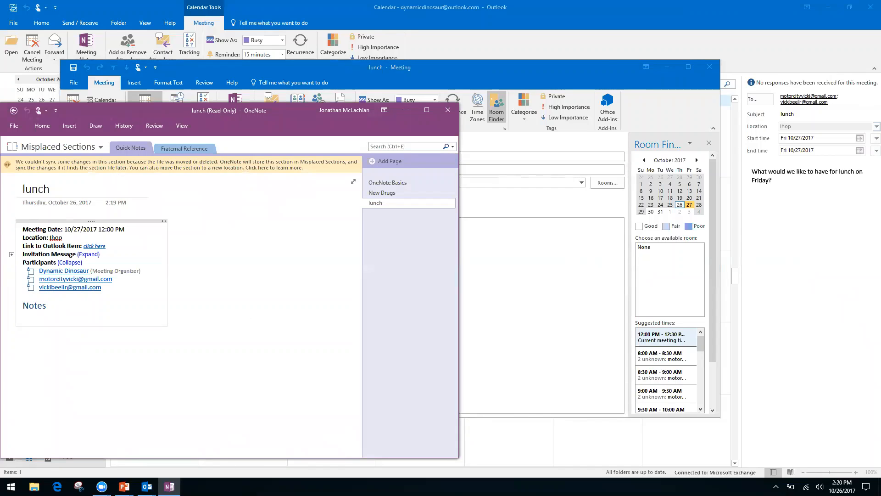
pyautogui.click(92, 370)
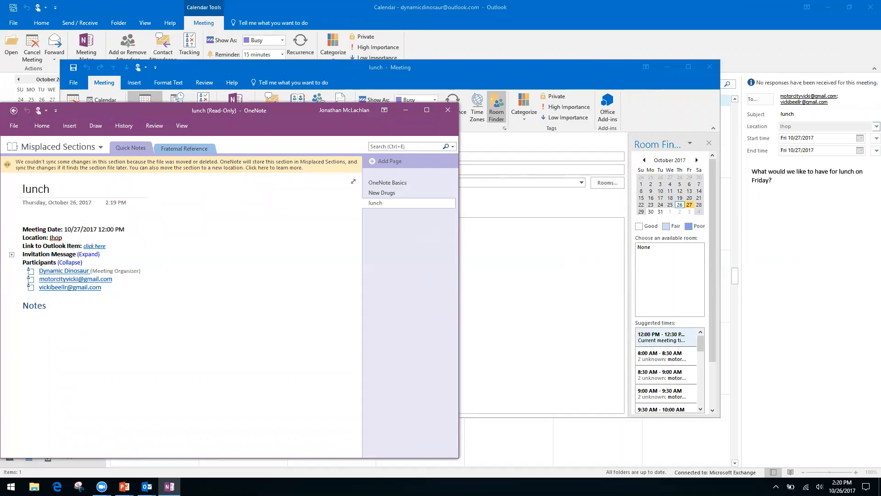
pyautogui.click(29, 325)
pyautogui.click(13, 113)
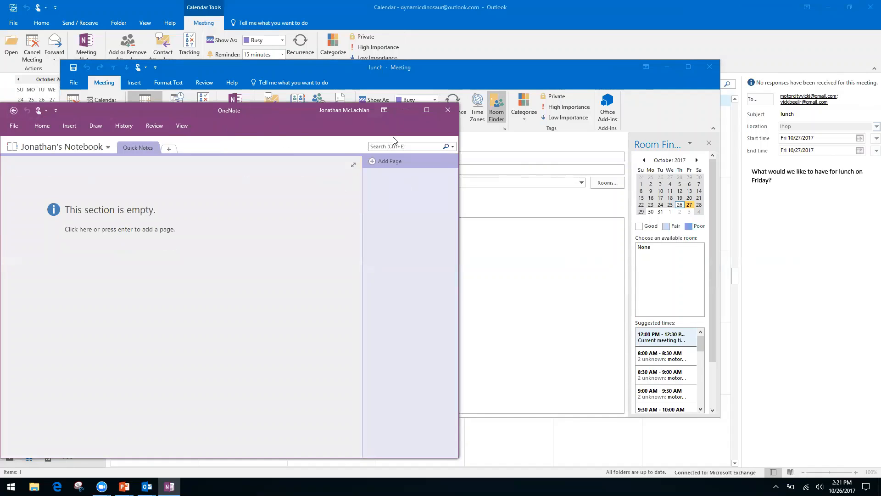
# Close the OneNote window and the lunch - Meeting window.
pyautogui.click(447, 109)
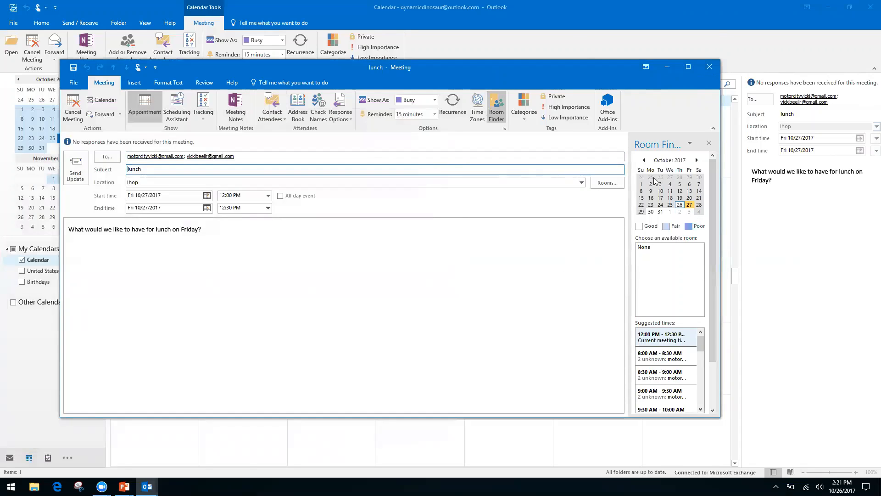
pyautogui.click(709, 68)
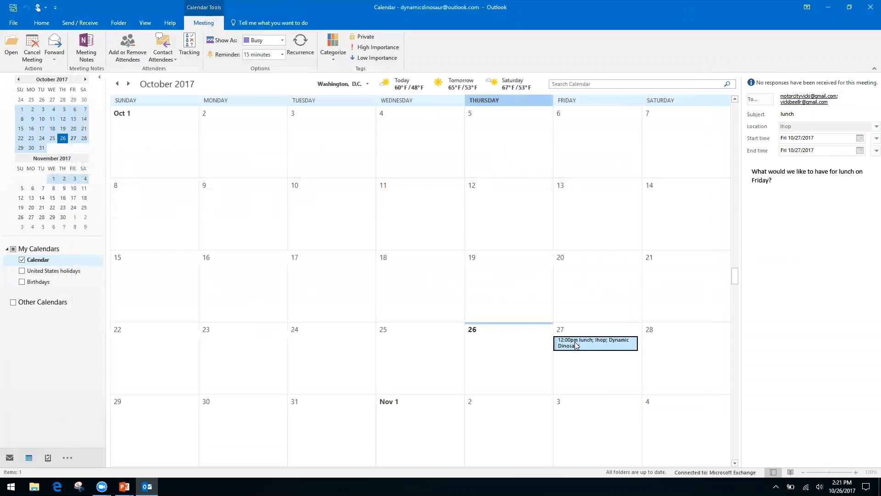
# Reopen the 27 October lunch meeting and file personal notes in the other notebook's Quick Notes section.
pyautogui.doubleClick(576, 345)
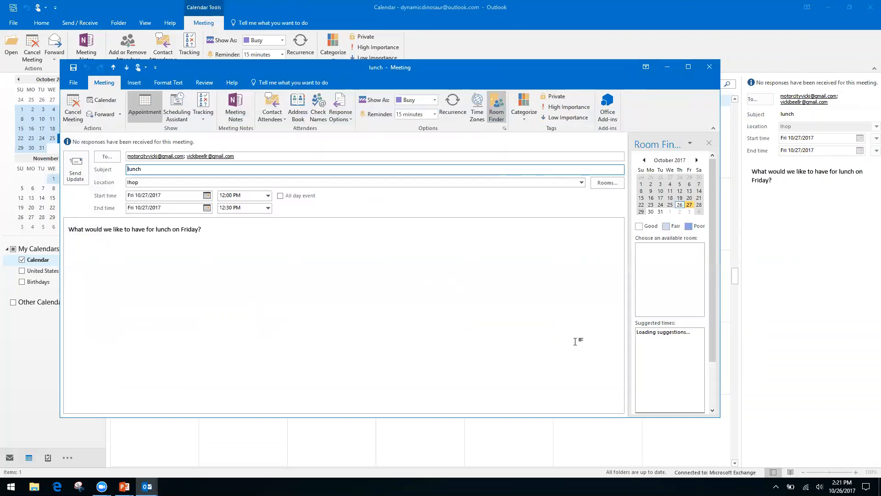
pyautogui.click(239, 108)
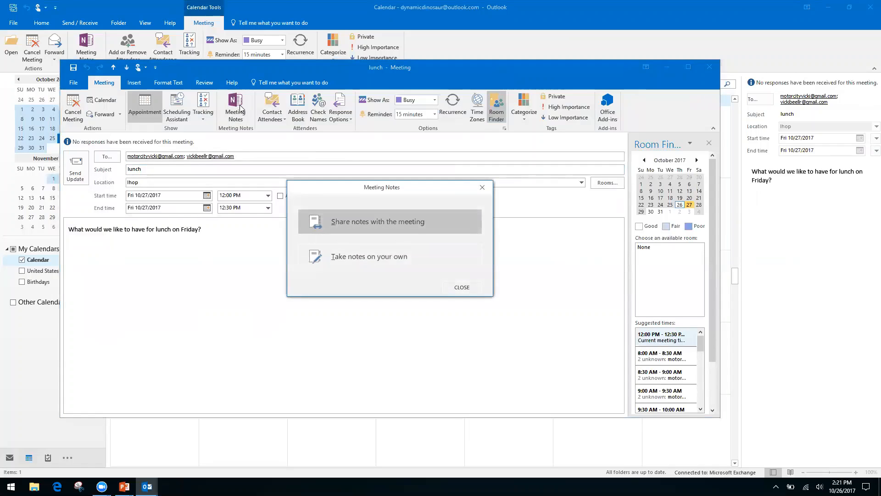
pyautogui.click(393, 254)
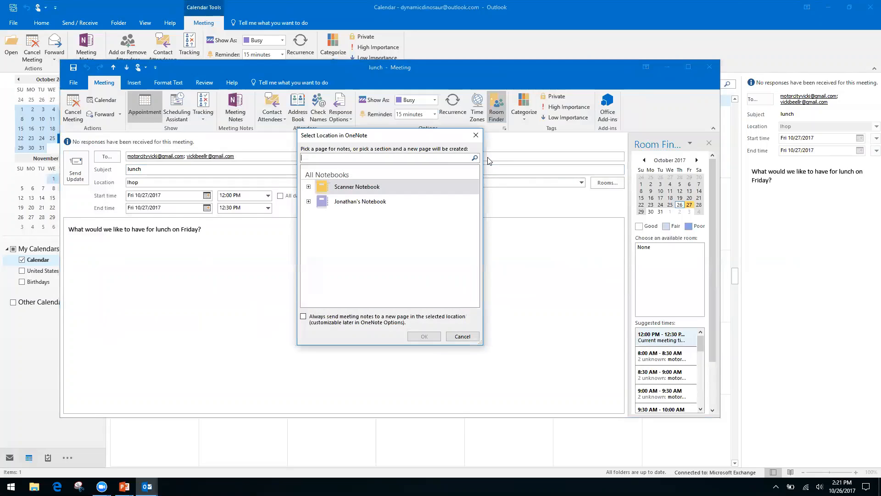
pyautogui.click(308, 186)
pyautogui.click(308, 187)
pyautogui.click(308, 201)
pyautogui.click(347, 212)
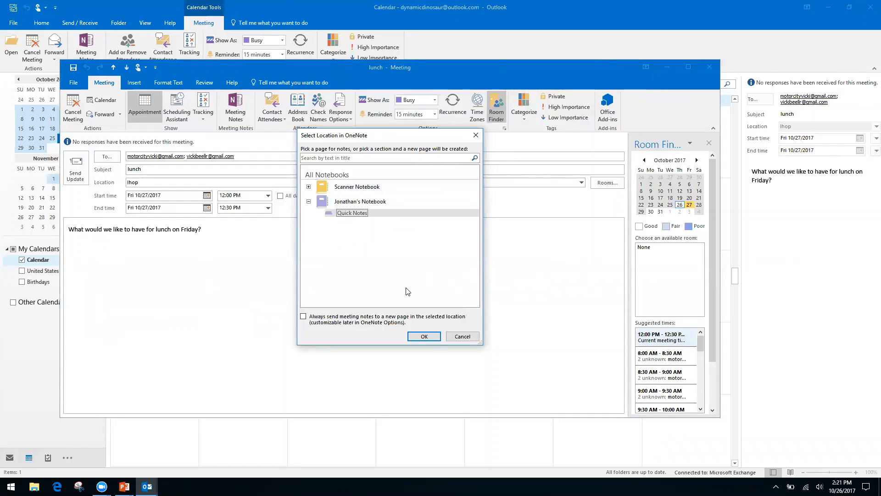
pyautogui.click(424, 336)
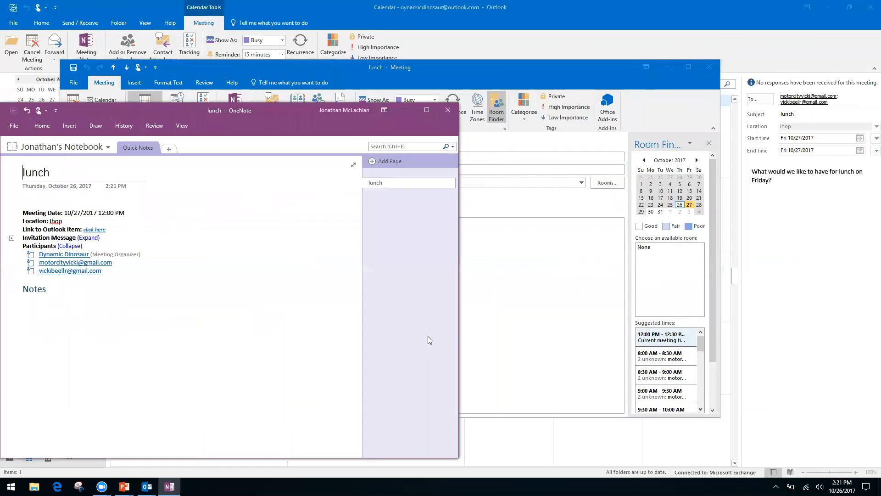
# Close the OneNote lunch page, then the lunch meeting window.
pyautogui.click(449, 109)
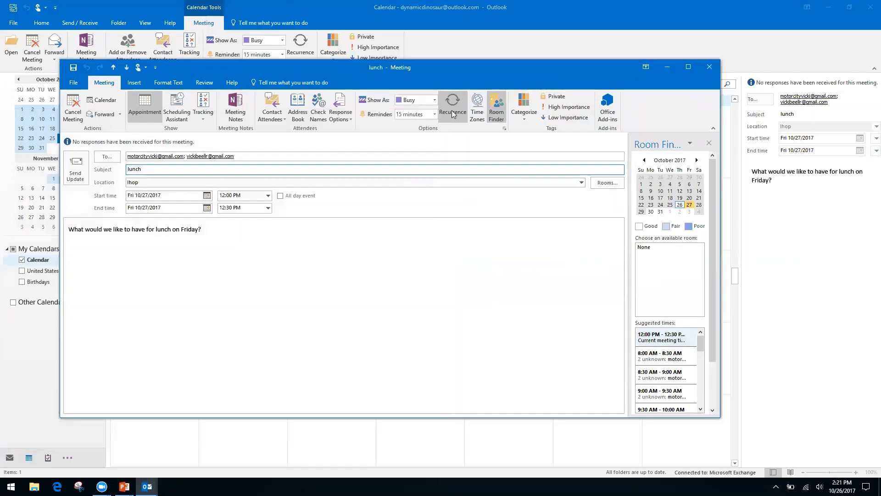
pyautogui.click(711, 68)
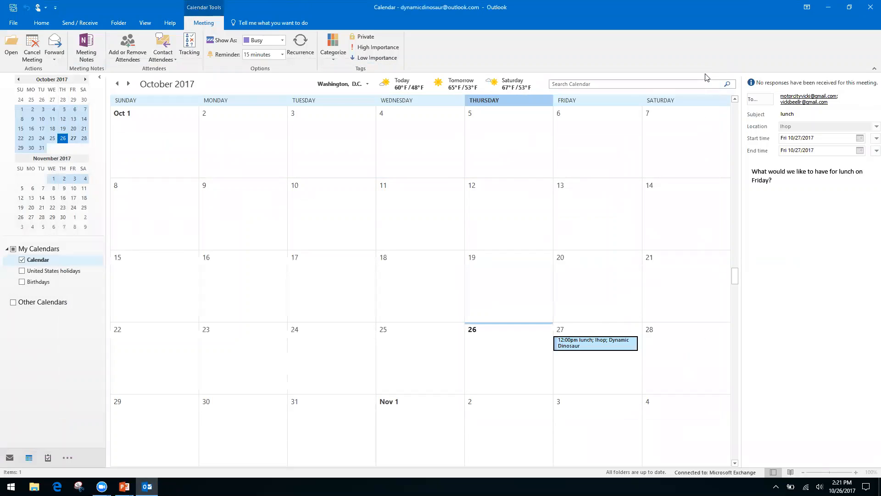
# Advance the slideshow to 'Quicksteps, Rules, and Search Folders', then return to Outlook.
pyautogui.hotkey('alt', 'Tab')
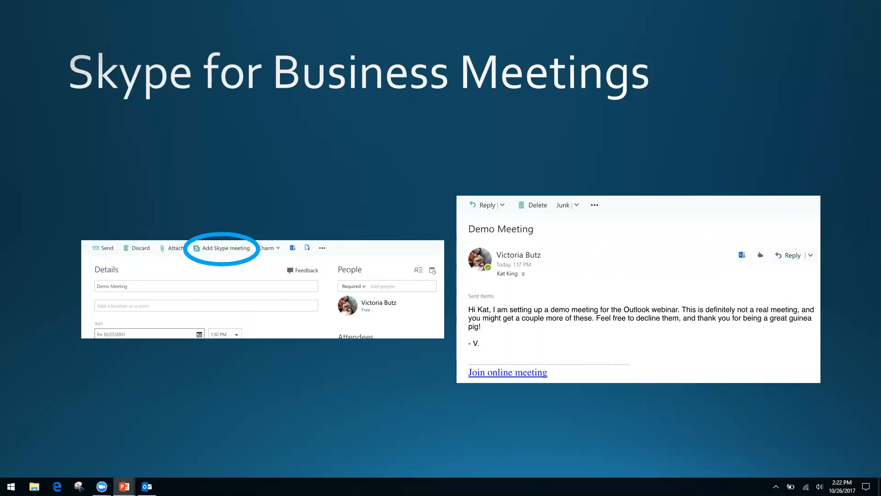
pyautogui.press('Right')
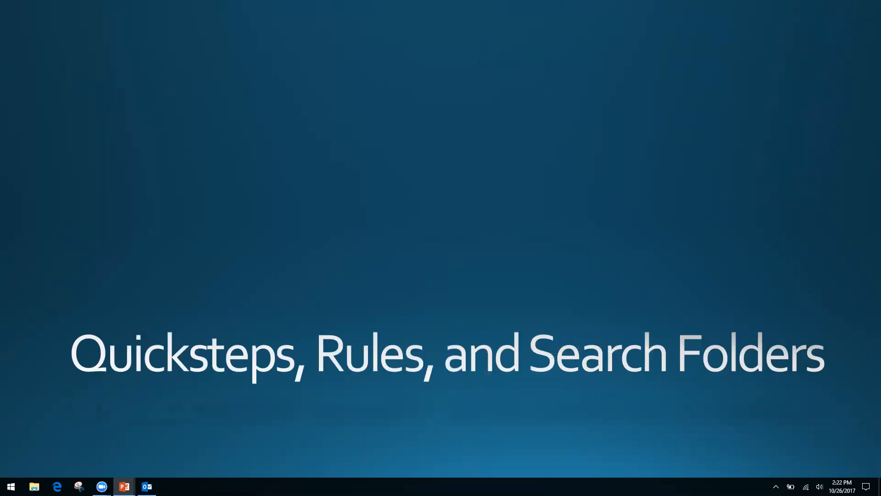
pyautogui.hotkey('alt', 'Tab')
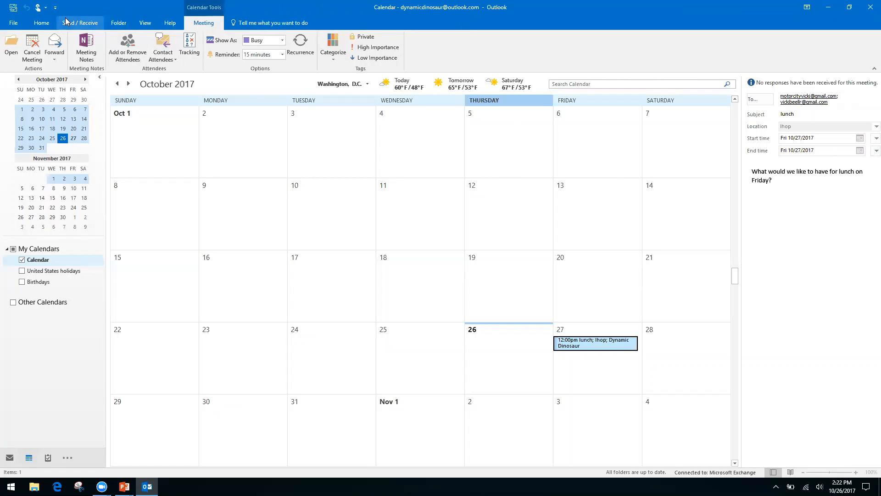
# Show the calendar's Home ribbon and glance at Share Calendar's right-click menu before dismissing it.
pyautogui.click(41, 22)
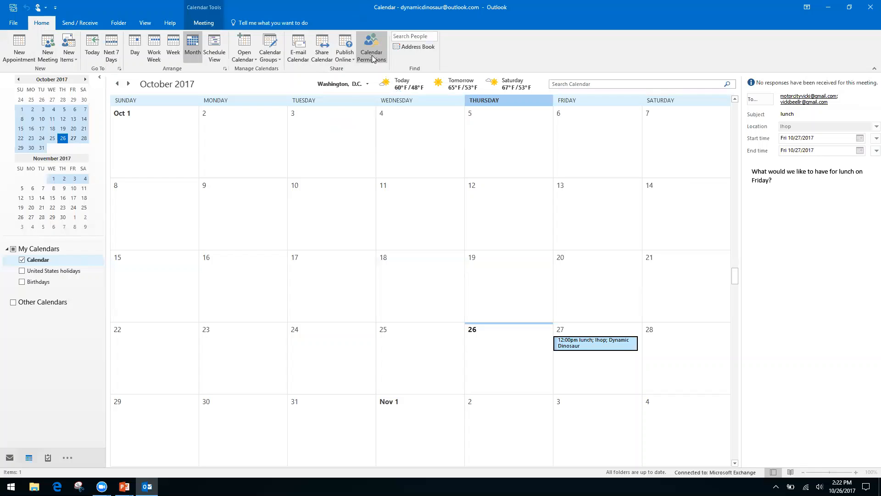
pyautogui.rightClick(316, 57)
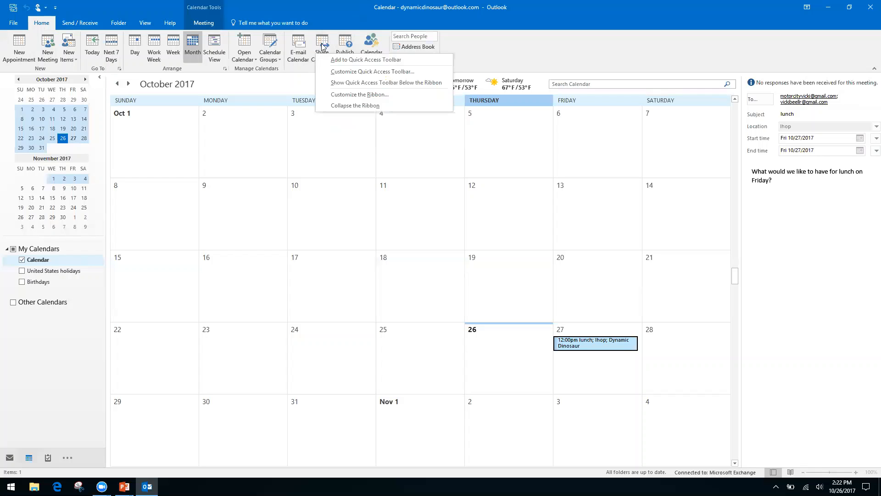
pyautogui.click(323, 43)
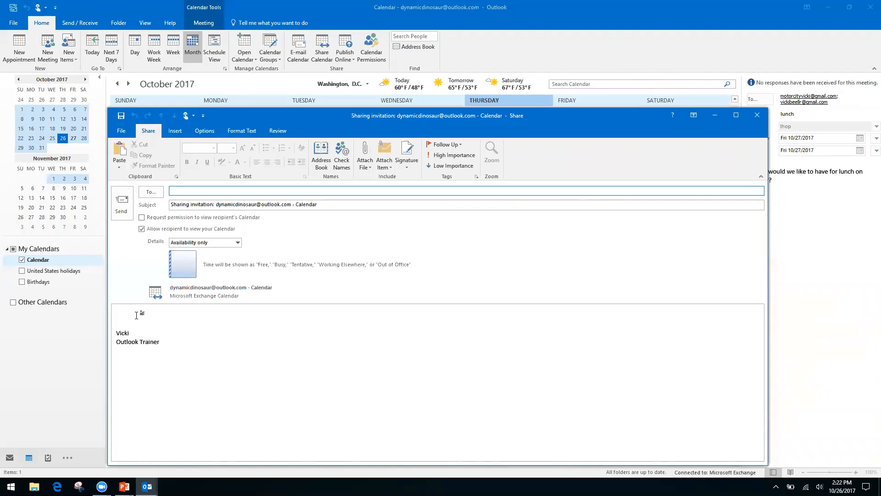
# Toggle the recipient-calendar permission request, keep Availability only, then close the invitation unsaved.
pyautogui.click(141, 217)
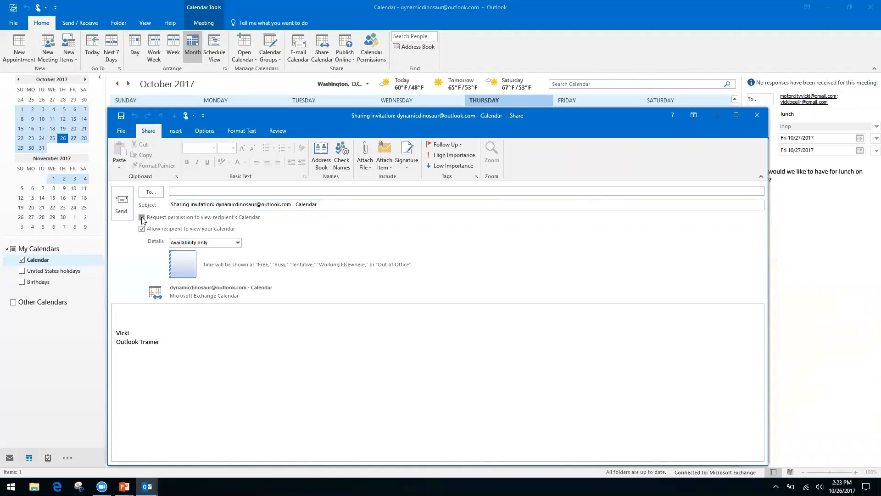
pyautogui.click(141, 217)
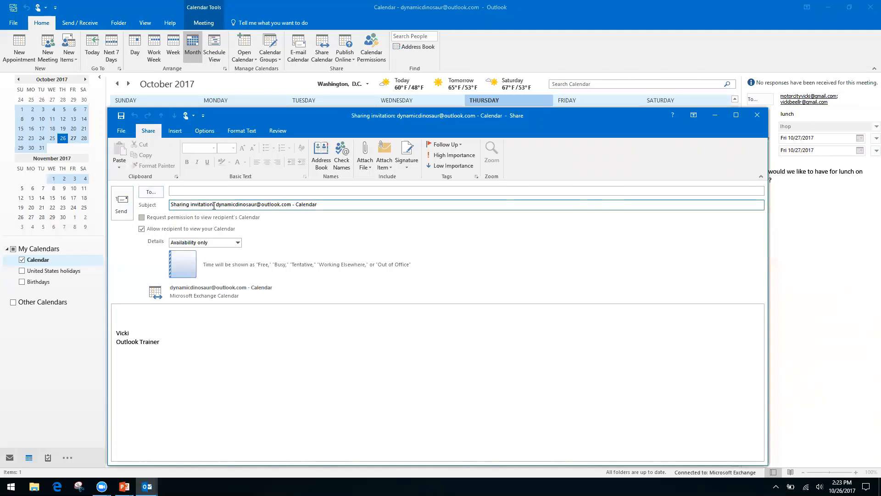
pyautogui.click(141, 218)
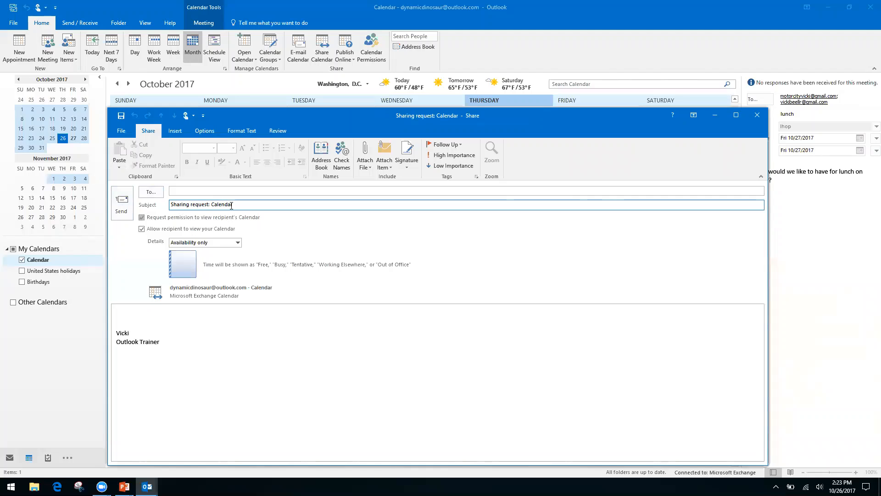
pyautogui.click(128, 313)
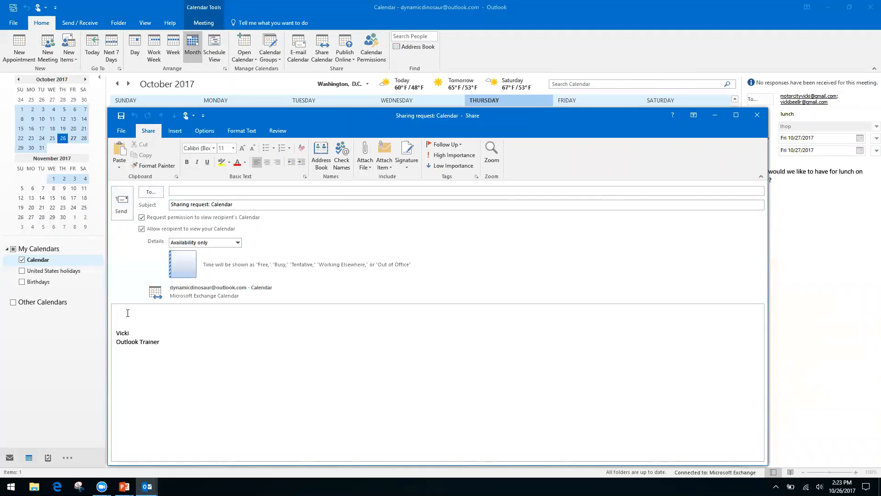
pyautogui.click(238, 242)
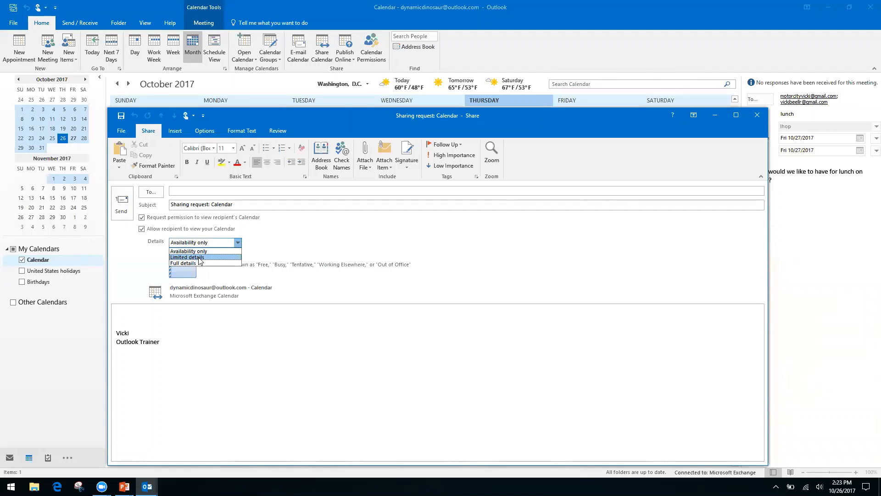
pyautogui.click(219, 250)
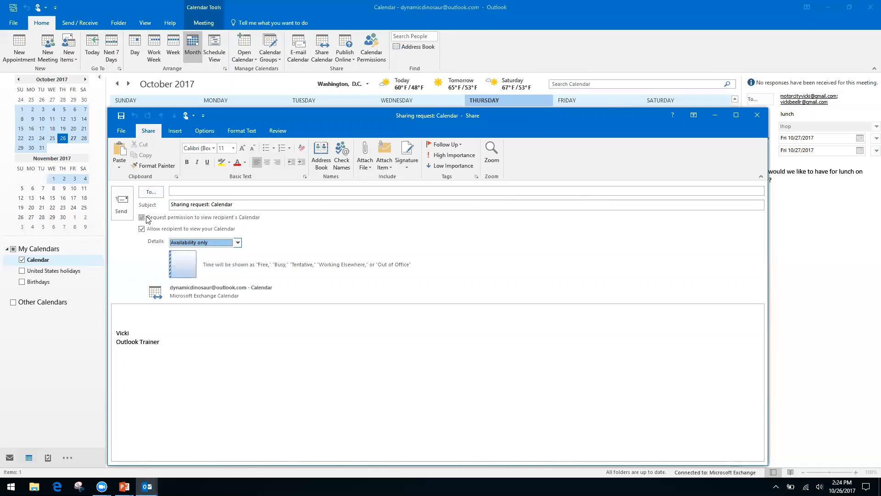
pyautogui.click(757, 116)
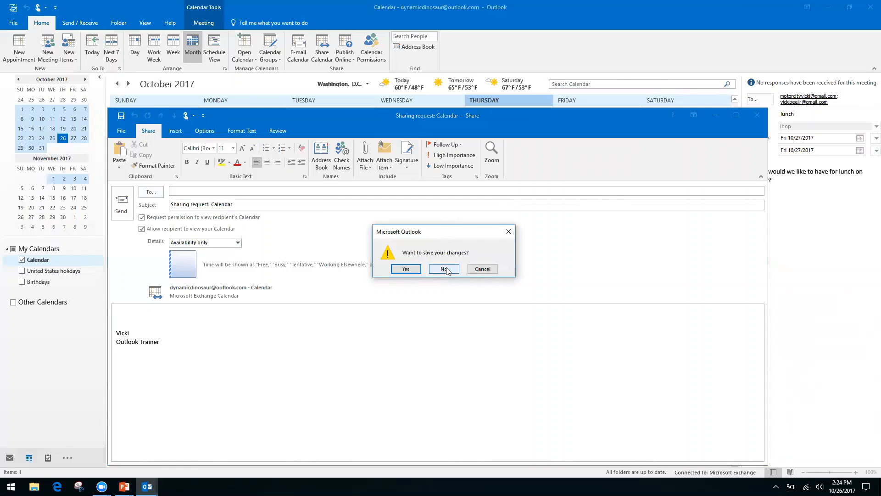
pyautogui.click(444, 269)
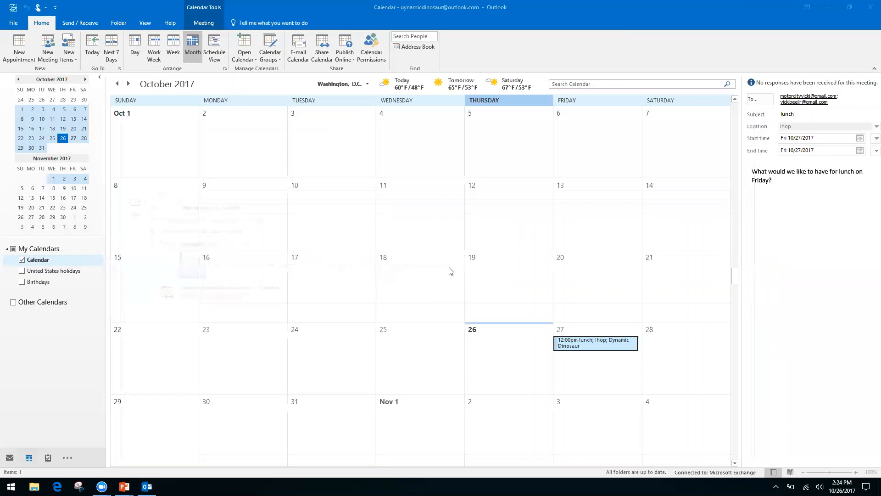
pyautogui.click(372, 42)
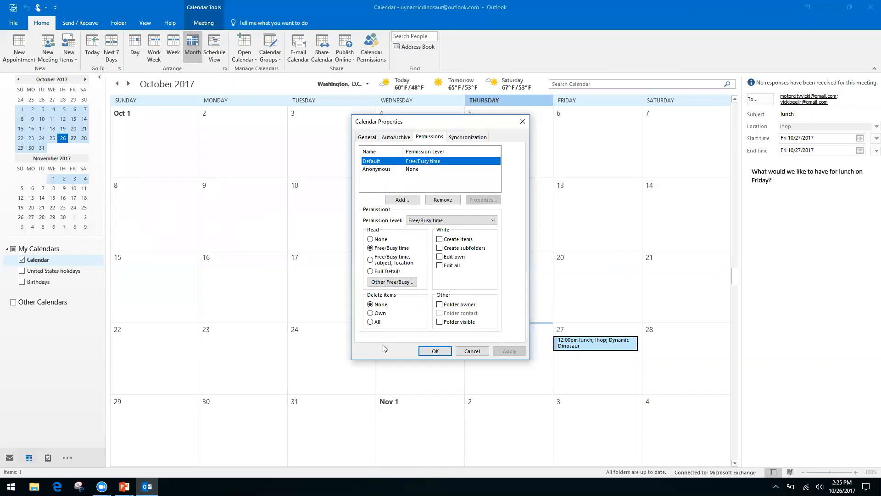
pyautogui.click(522, 121)
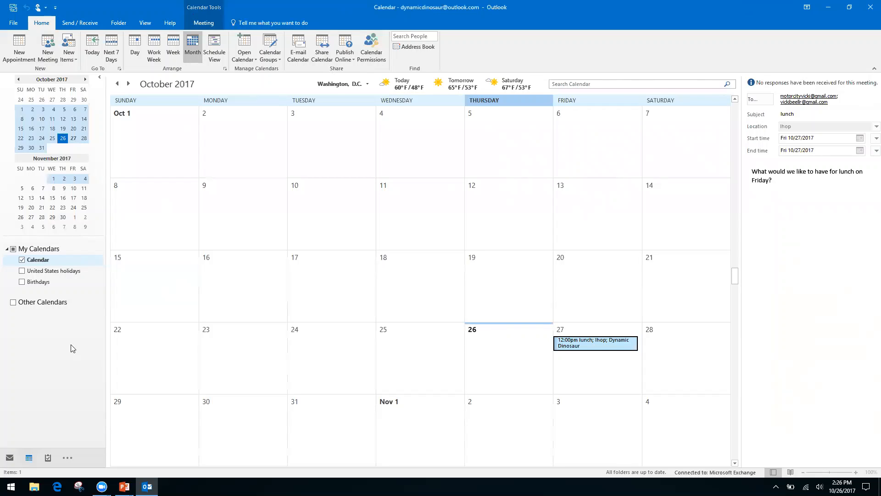
pyautogui.hotkey('alt', 'Tab')
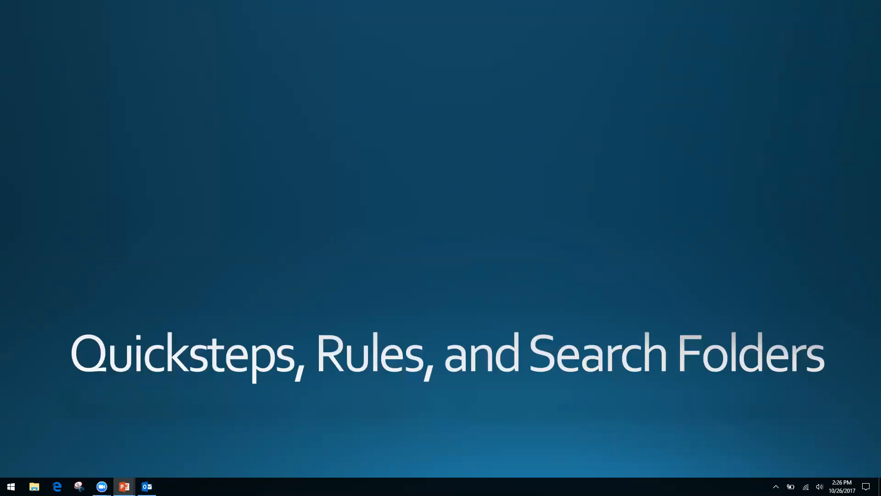
pyautogui.hotkey('alt', 'Tab')
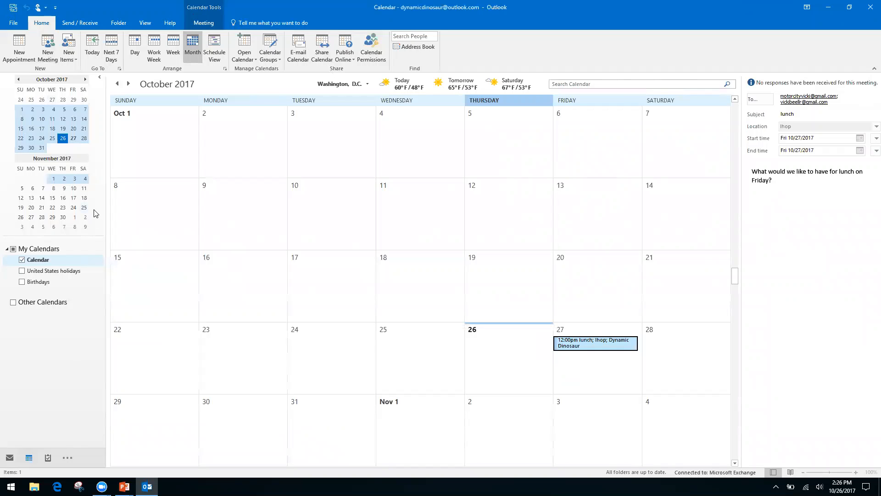
# Switch from Calendar to the Mail Inbox with Ctrl+1.
pyautogui.hotkey('ctrl', '1')
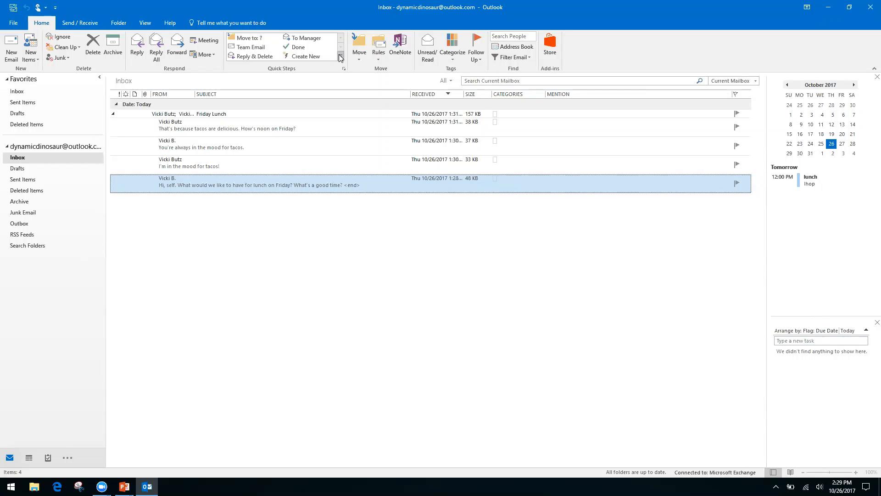
# Start a new custom quick step named 'Request'.
pyautogui.click(340, 57)
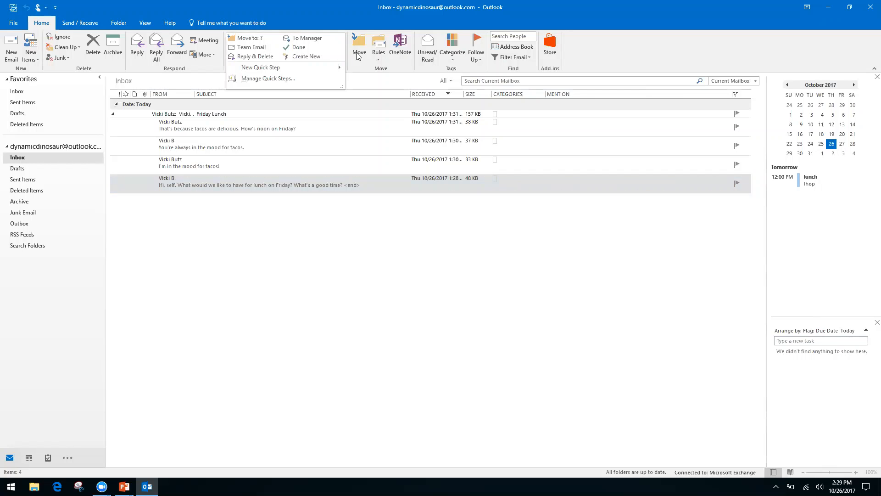
pyautogui.click(358, 55)
pyautogui.click(325, 15)
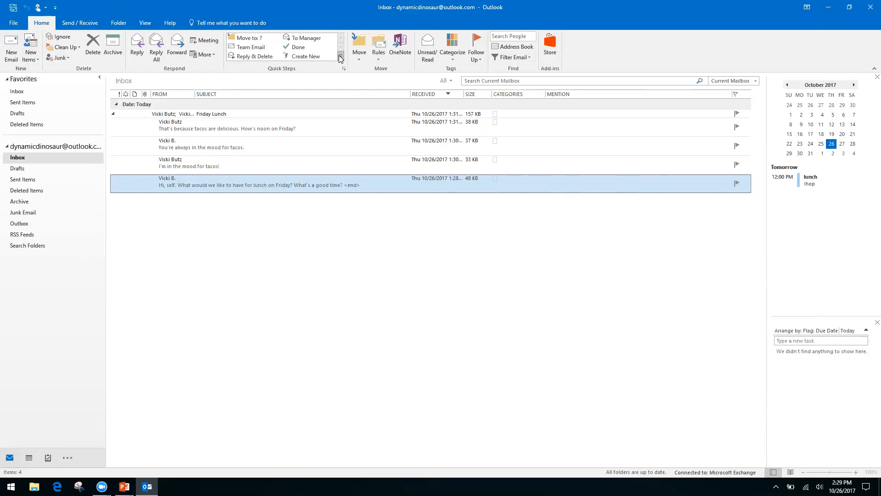
pyautogui.click(340, 57)
pyautogui.moveTo(254, 67)
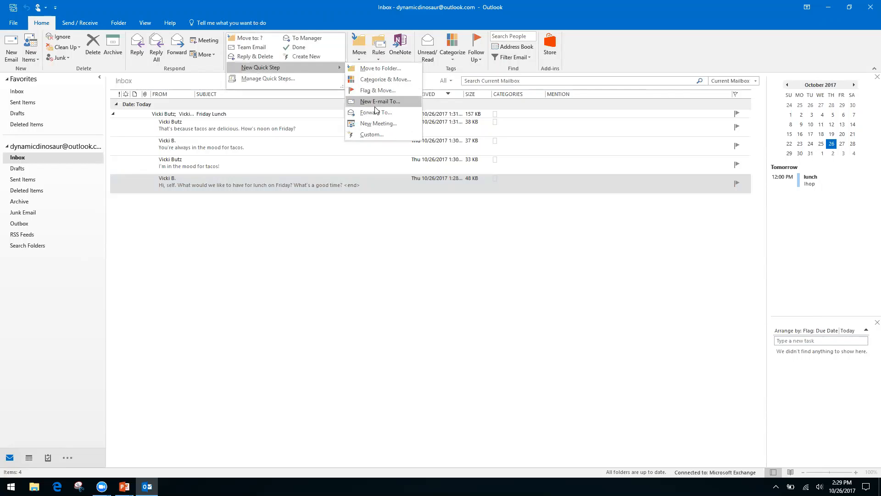
pyautogui.click(370, 134)
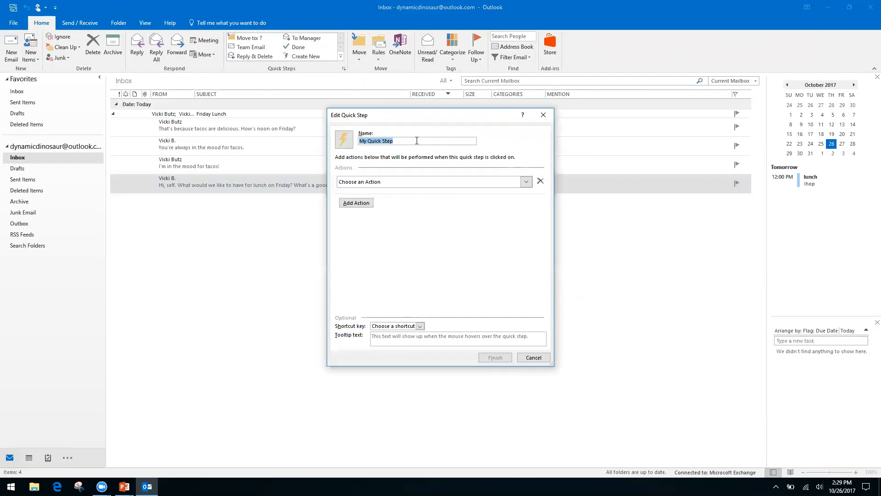
pyautogui.write('Request')
# Make its action Reply with text 'Hello, thank you for your request… being processed by our team.'.
pyautogui.click(526, 183)
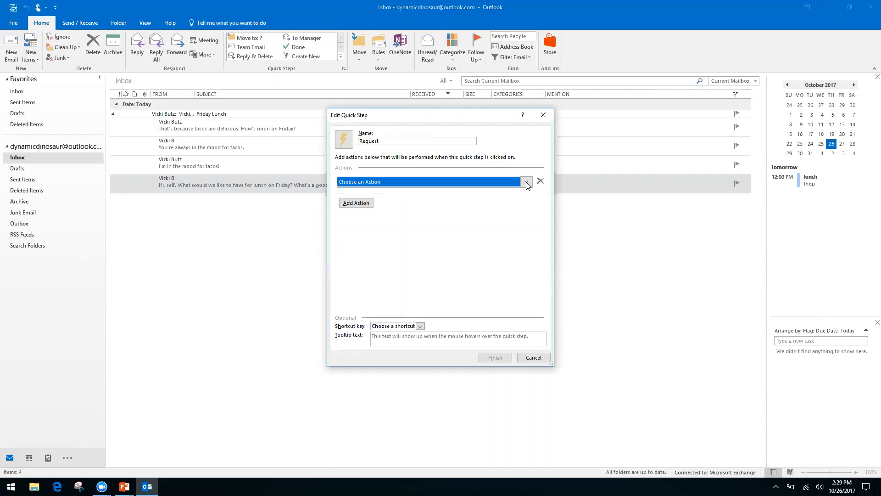
pyautogui.click(526, 183)
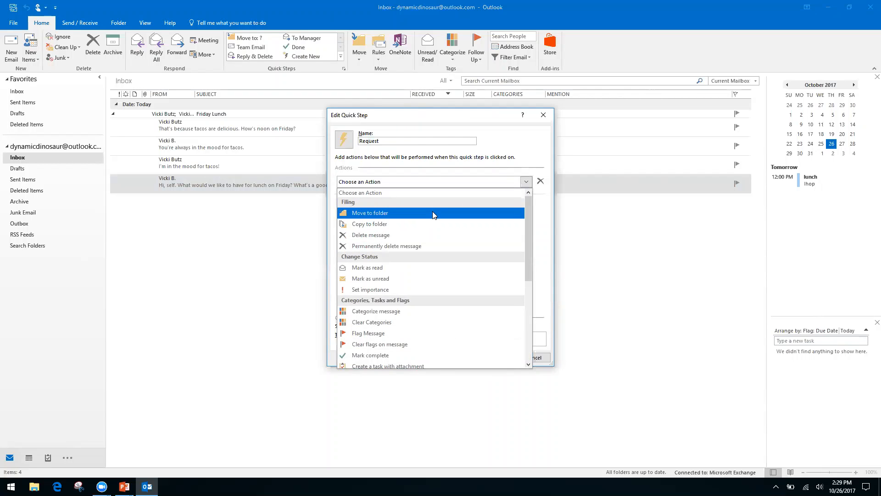
pyautogui.moveTo(527, 224); pyautogui.dragTo(523, 310)
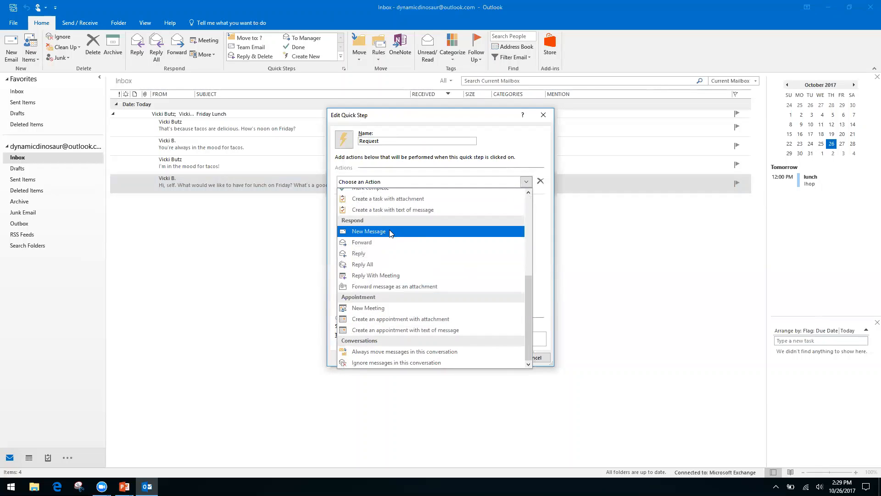
pyautogui.click(359, 253)
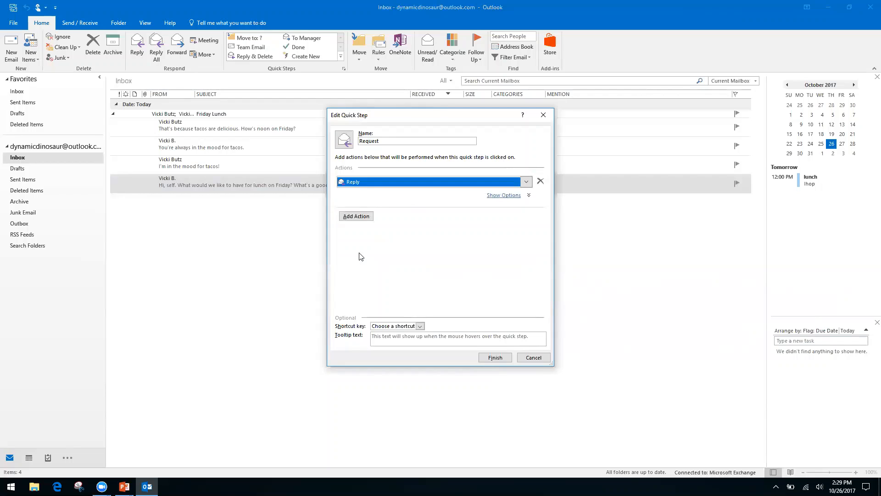
pyautogui.click(357, 219)
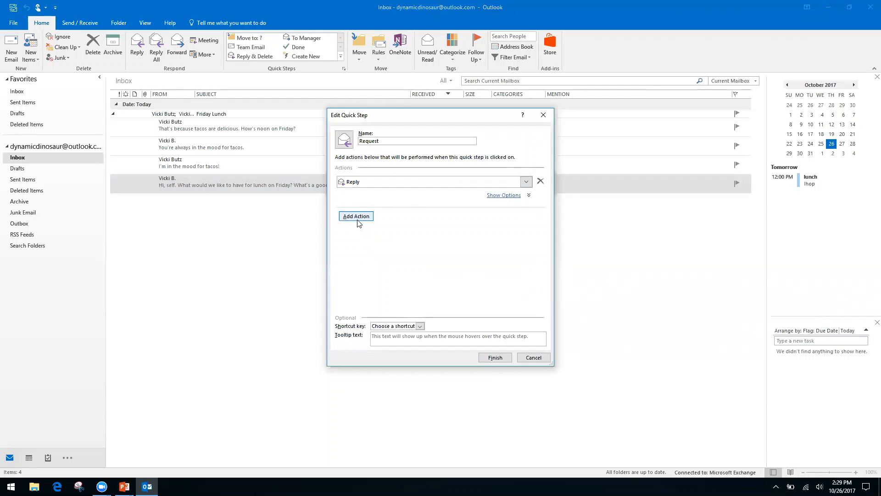
pyautogui.click(506, 196)
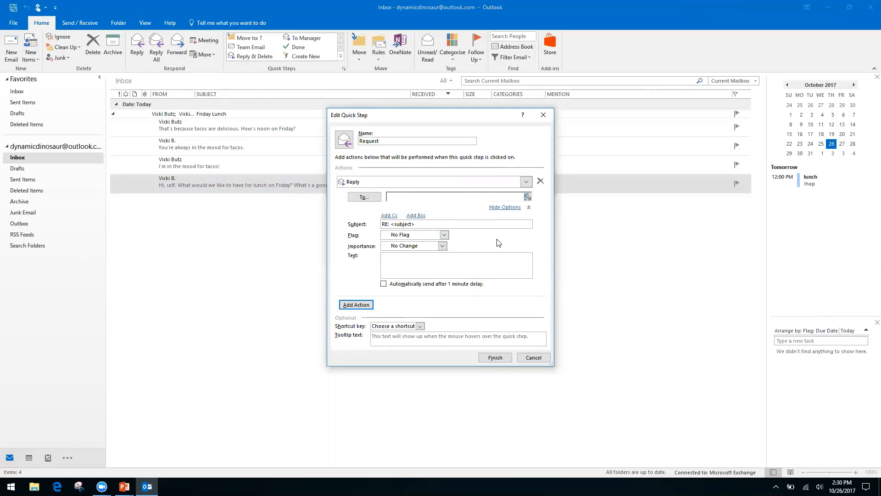
pyautogui.rightClick(460, 259)
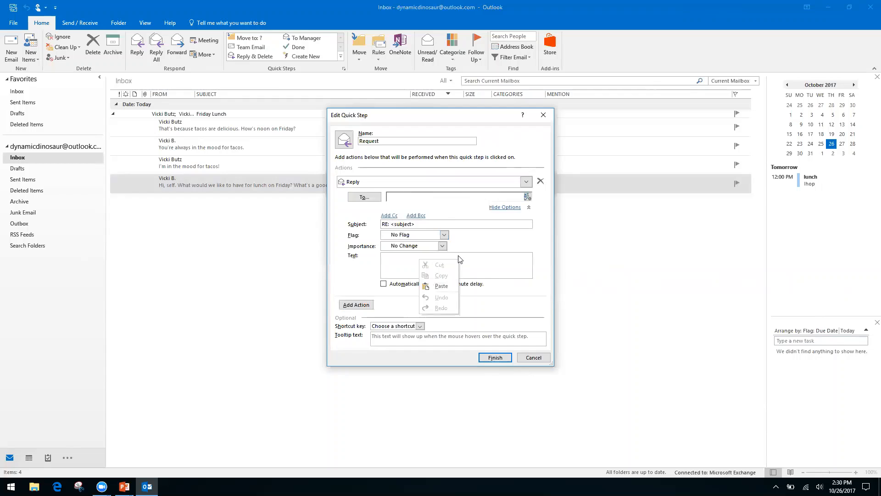
pyautogui.click(393, 261)
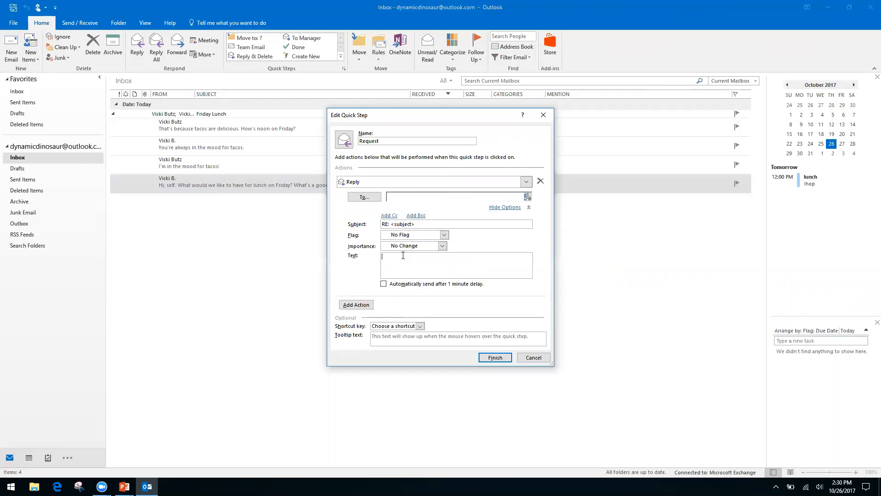
pyautogui.write('Hello, thank you for your request. We have receive it, and it is bein')
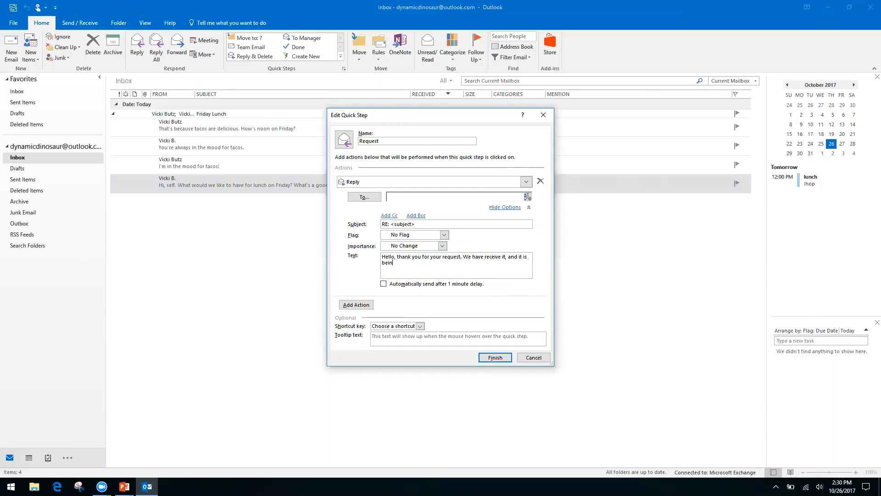
pyautogui.write('g processed by our team.')
# Add a Cc line to the Reply action and leave it empty.
pyautogui.click(389, 216)
pyautogui.click(413, 217)
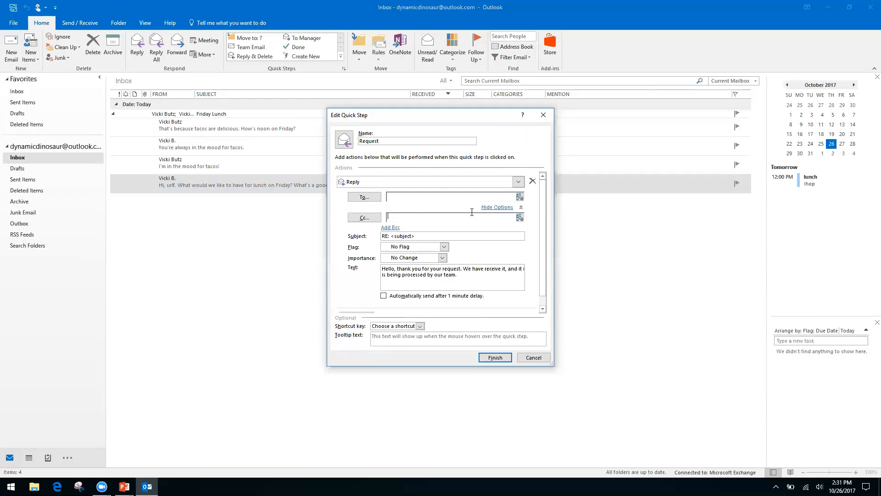
pyautogui.rightClick(468, 218)
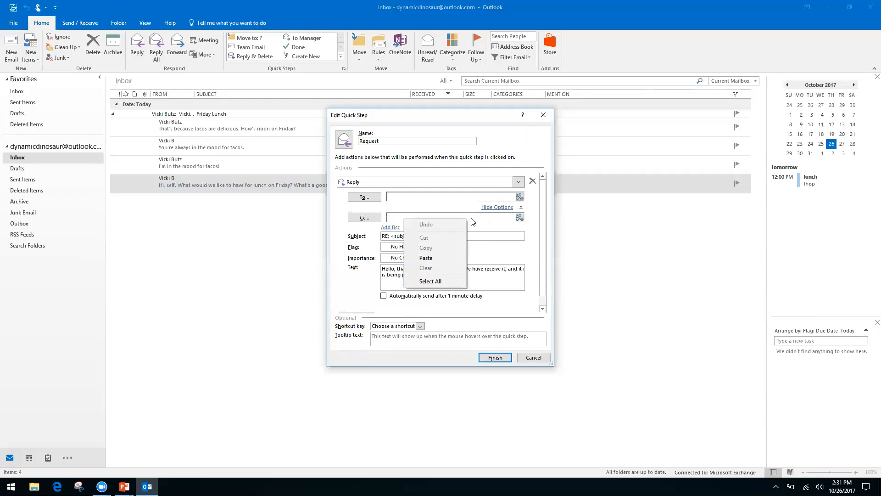
pyautogui.rightClick(497, 217)
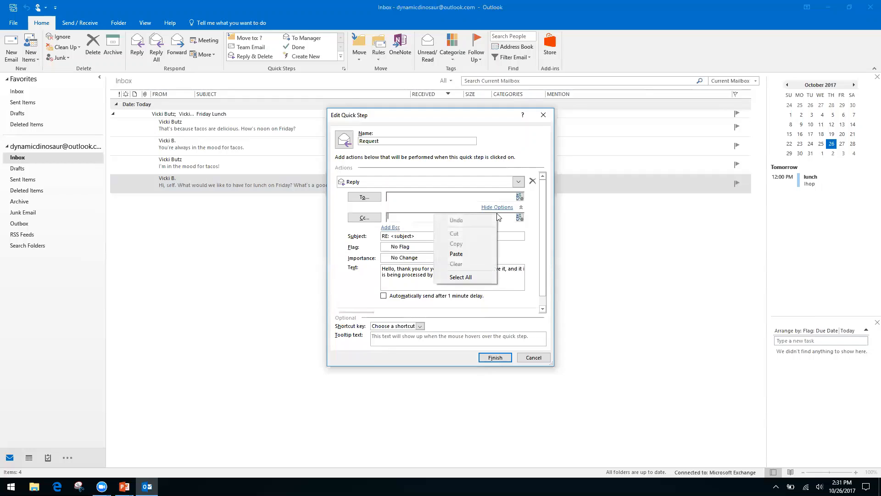
pyautogui.click(340, 247)
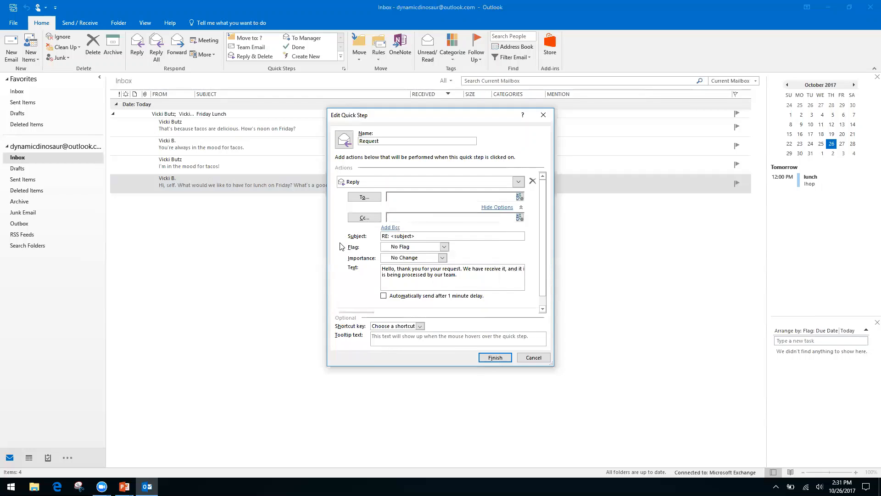
pyautogui.rightClick(409, 219)
pyautogui.rightClick(428, 218)
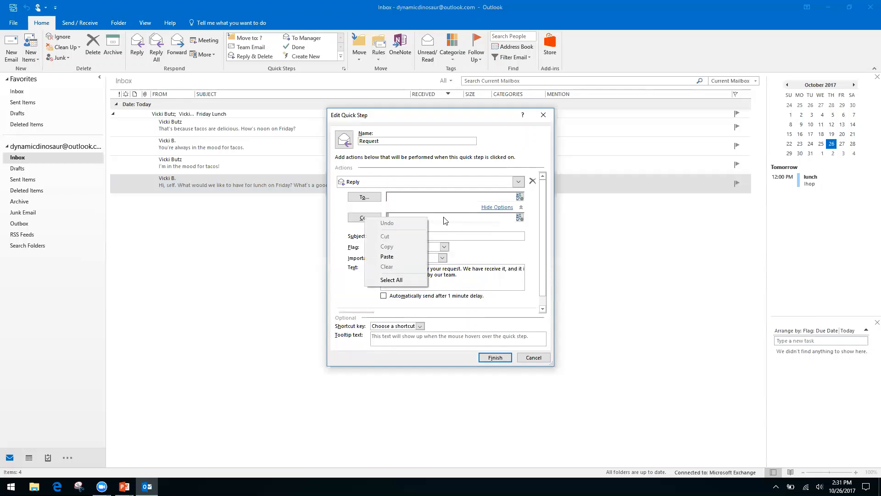
pyautogui.click(348, 261)
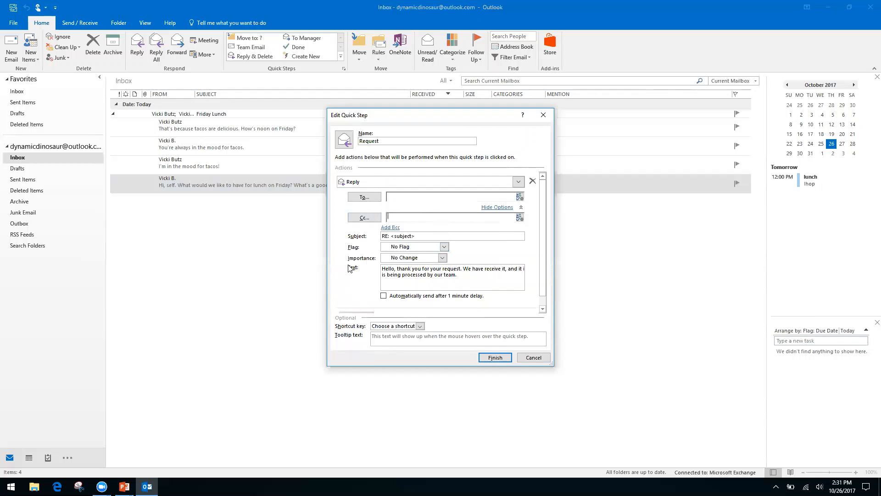
# Add a second Forward action to the Request quick step, addressed to an outside e-mail address.
pyautogui.click(500, 208)
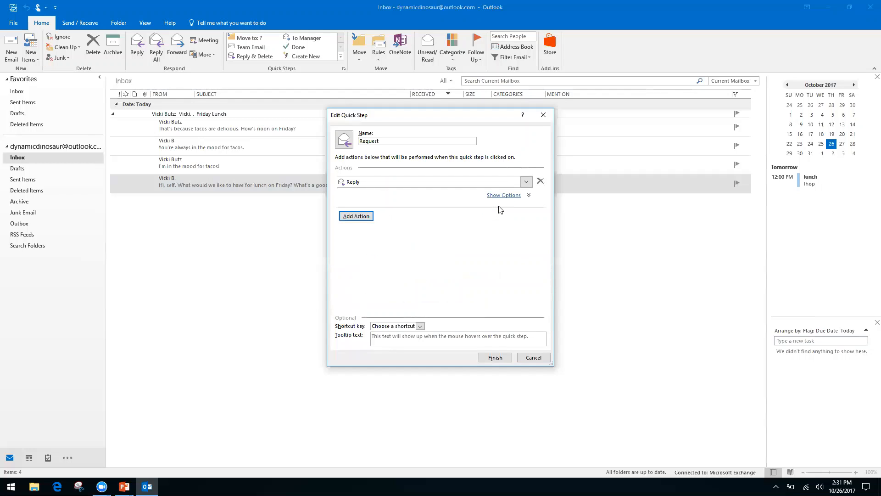
pyautogui.click(366, 216)
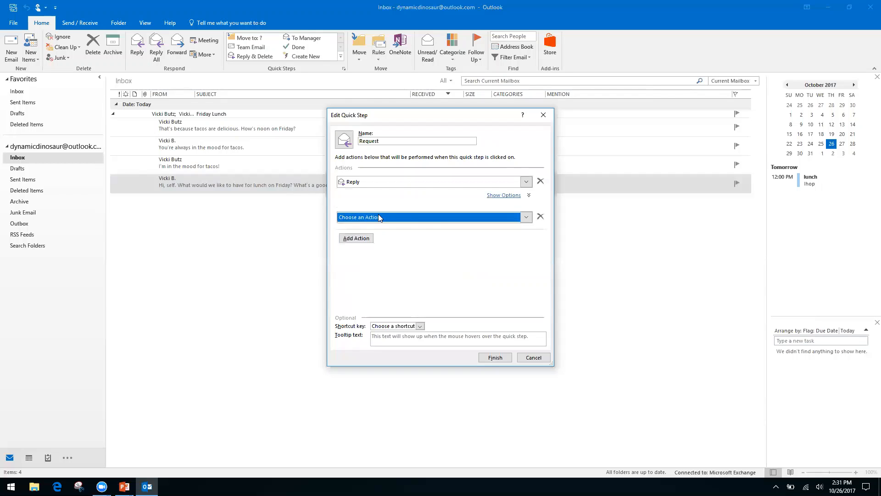
pyautogui.click(527, 217)
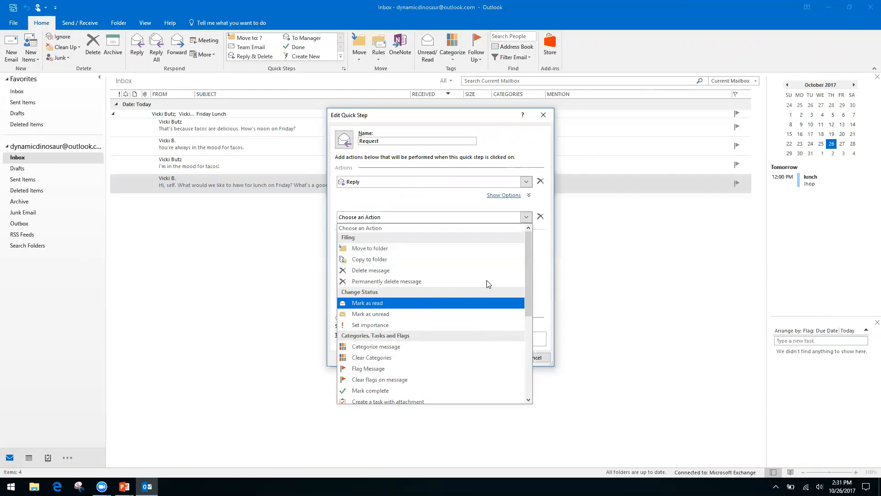
pyautogui.moveTo(526, 269); pyautogui.dragTo(523, 349)
pyautogui.click(373, 278)
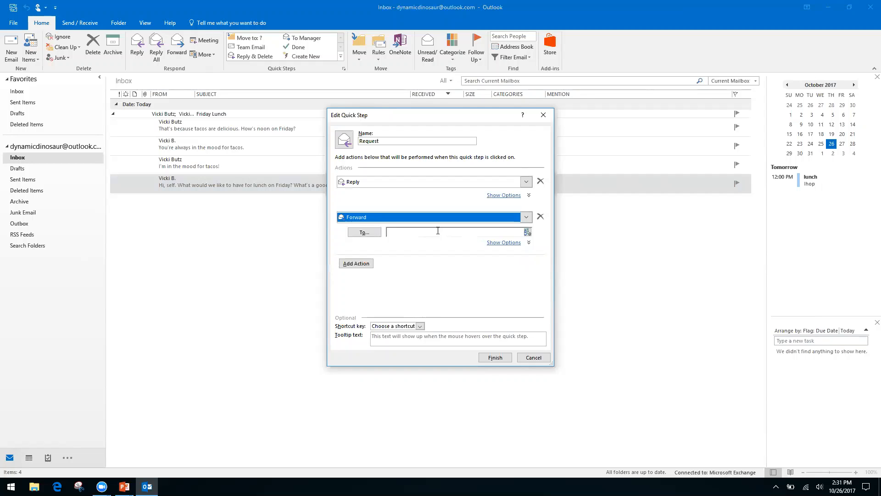
pyautogui.click(438, 231)
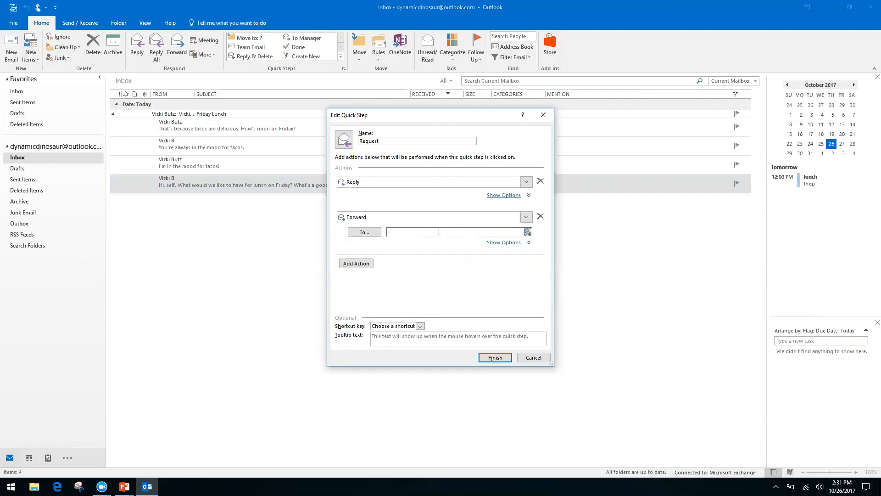
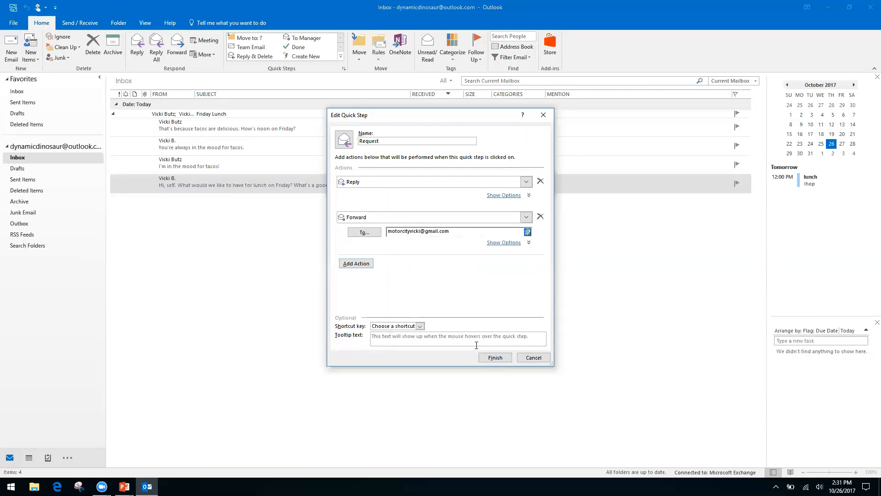
# Assign the Request quick step the CTRL+SHIFT+2 shortcut and save it.
pyautogui.click(421, 327)
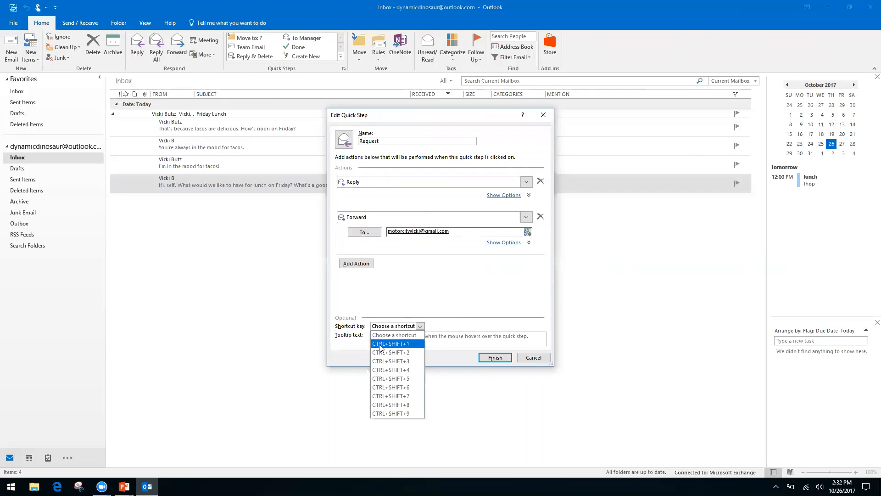
pyautogui.click(403, 352)
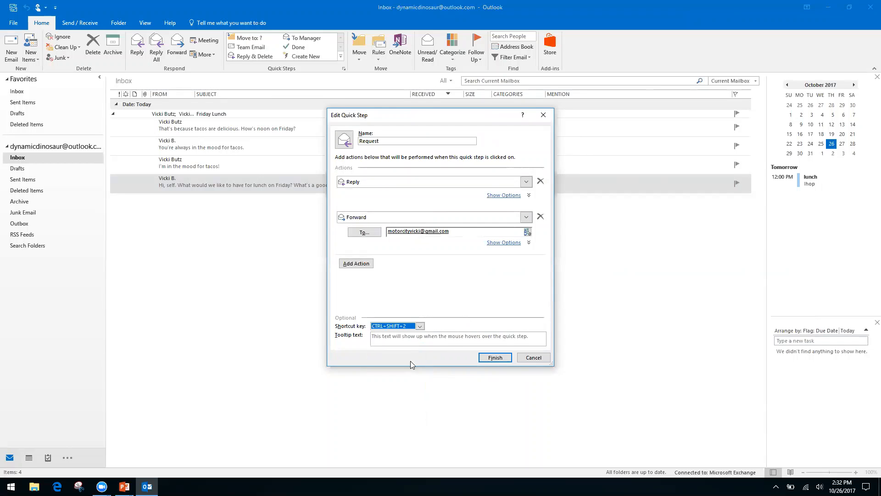
pyautogui.click(499, 360)
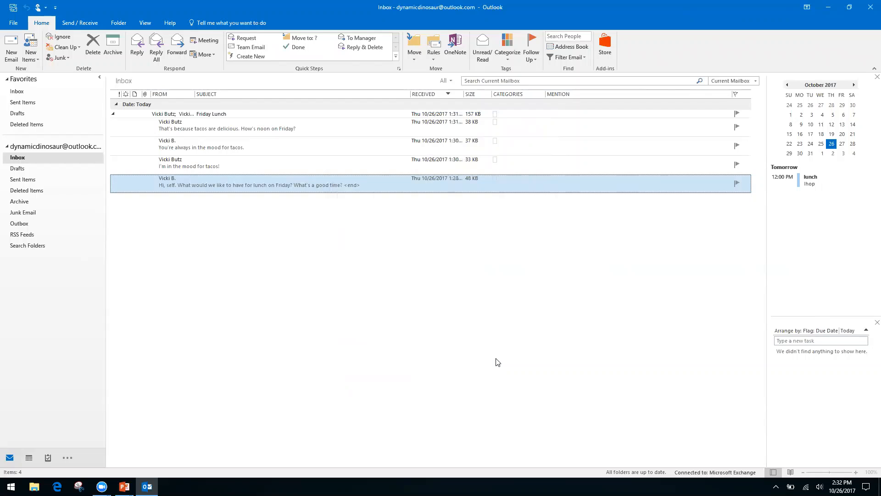
pyautogui.click(241, 162)
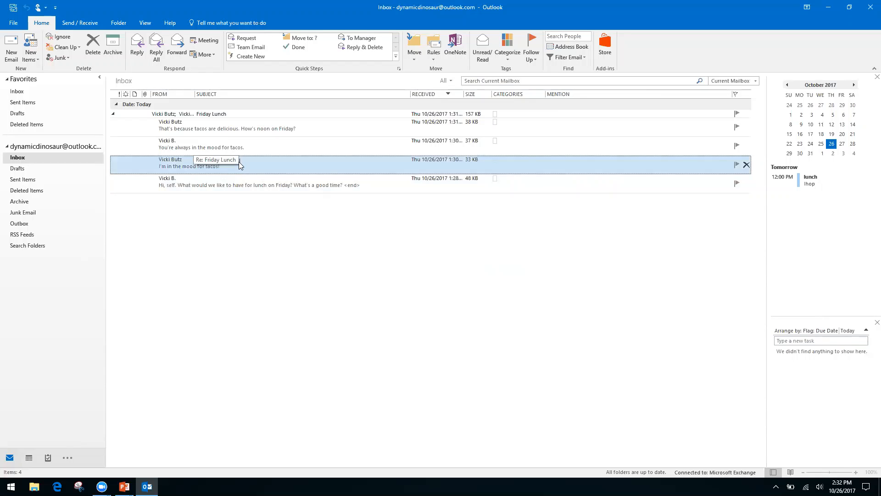
pyautogui.doubleClick(239, 161)
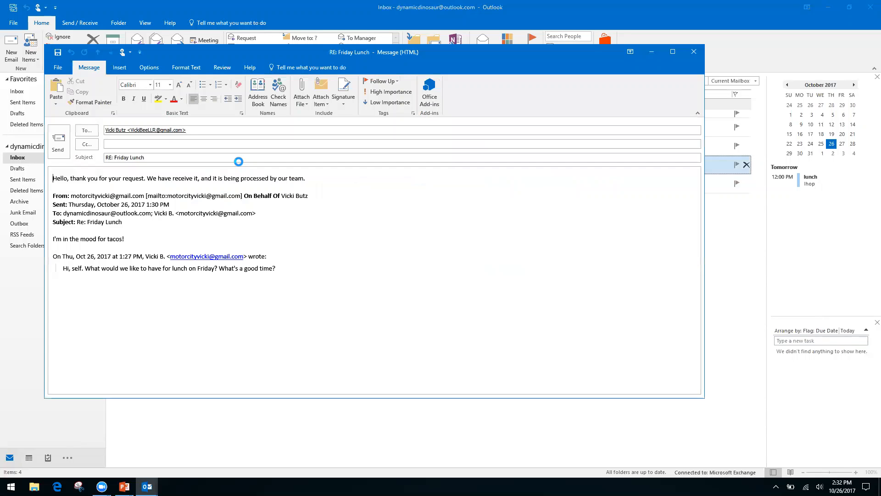
pyautogui.hotkey('ctrl', 'f')
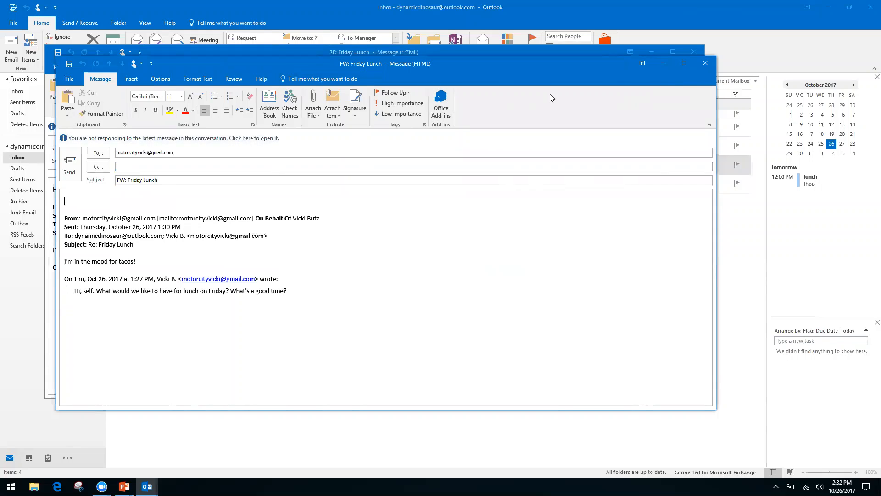
pyautogui.click(703, 66)
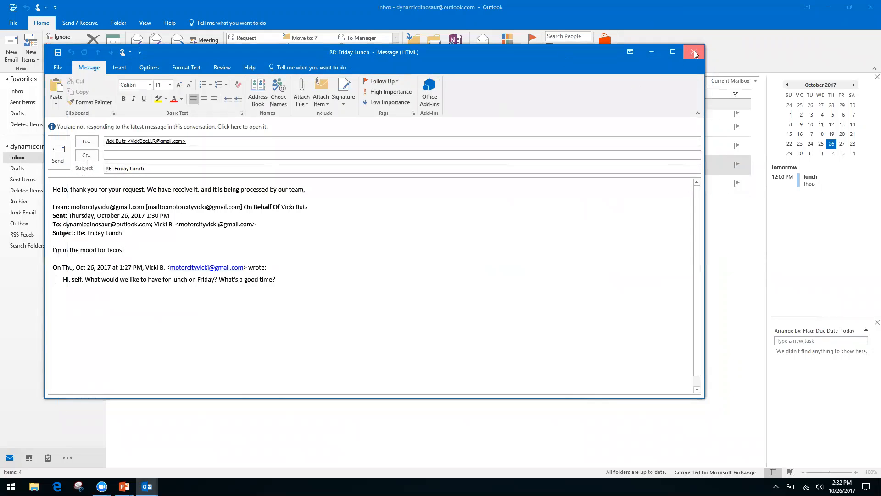
pyautogui.click(694, 52)
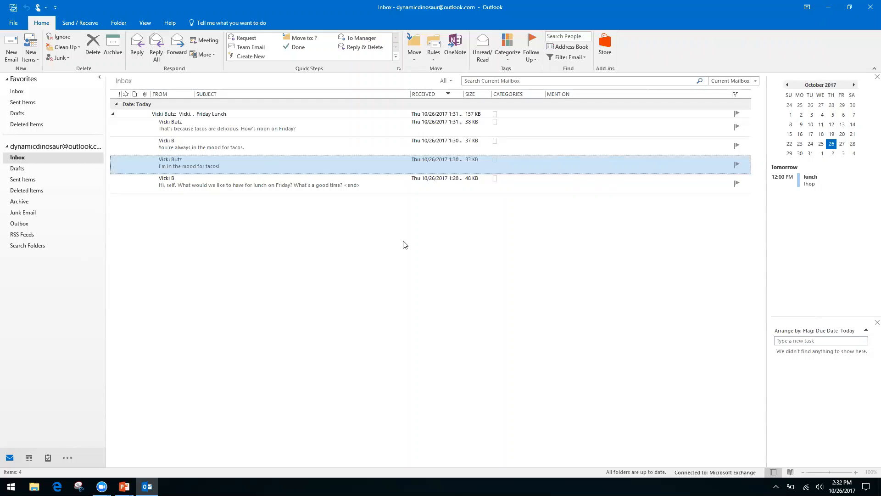
# Name a new quick step 'Folders' with a Move to folder action, snoozing the Windows update notice.
pyautogui.click(260, 56)
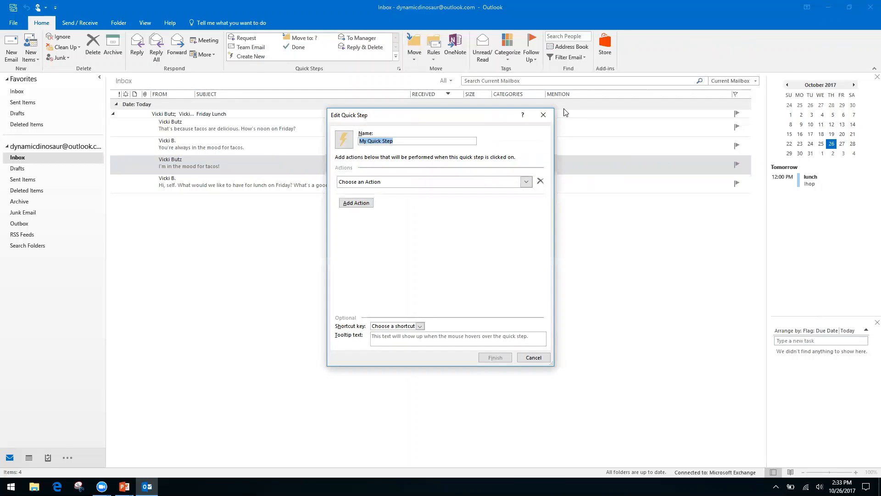
pyautogui.click(401, 140)
pyautogui.hotkey('ctrl', 'a')
pyautogui.write('Folders')
pyautogui.click(523, 181)
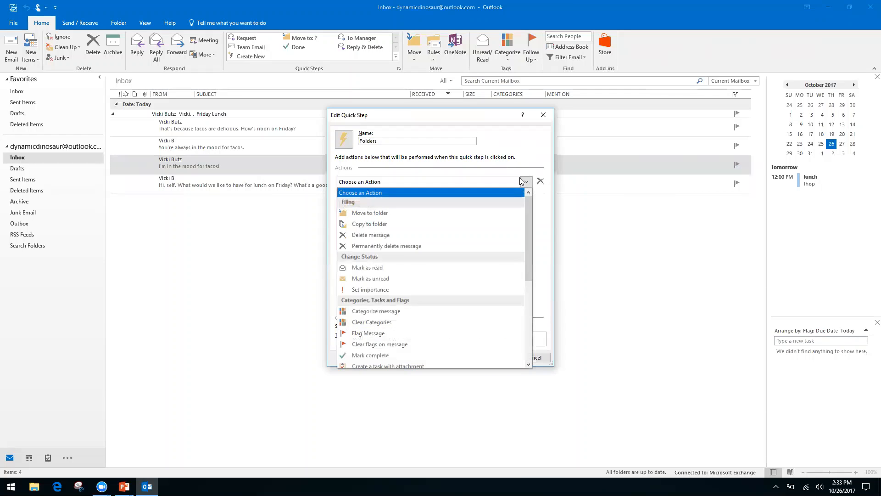
pyautogui.click(396, 213)
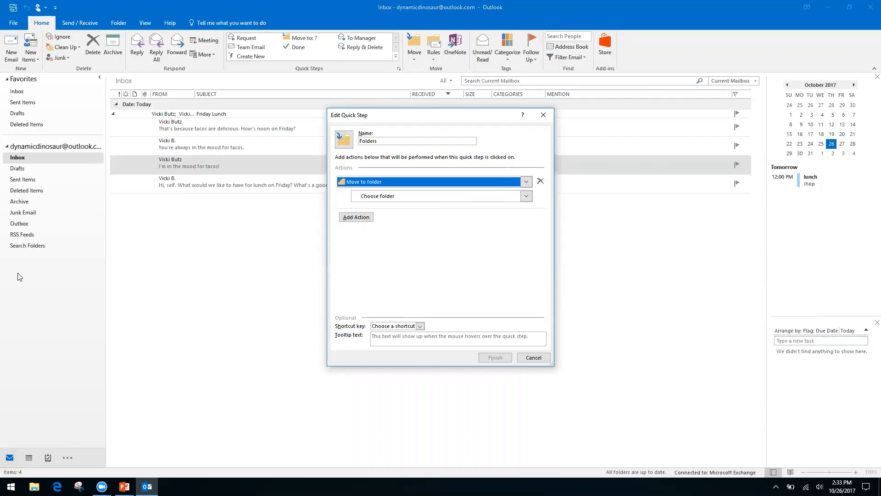
pyautogui.click(533, 357)
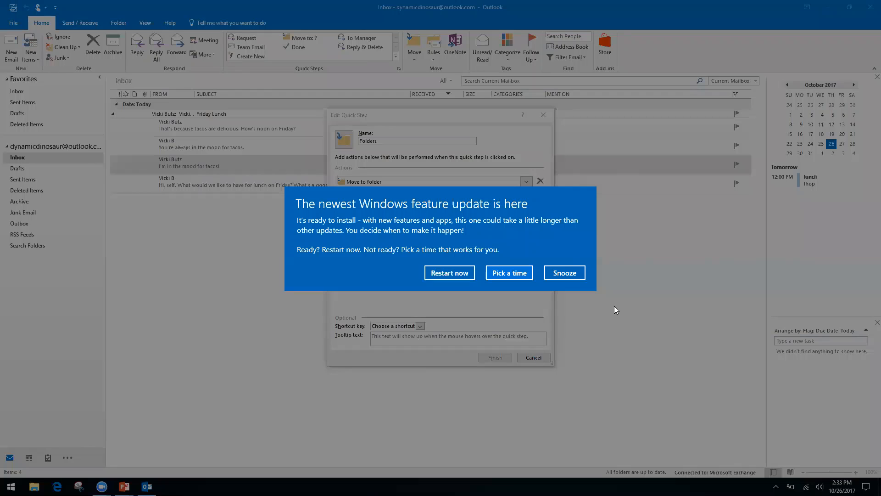
pyautogui.click(571, 275)
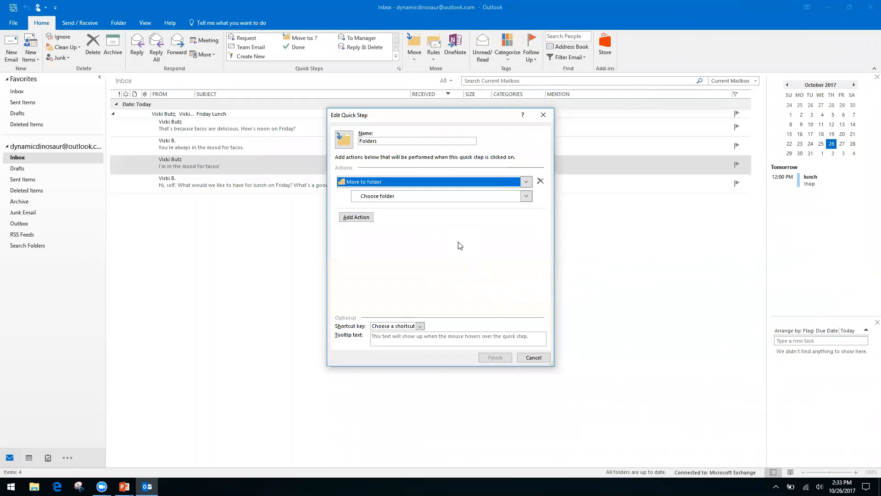
# Create a new Finances folder under Inbox and set it as the move destination.
pyautogui.click(372, 200)
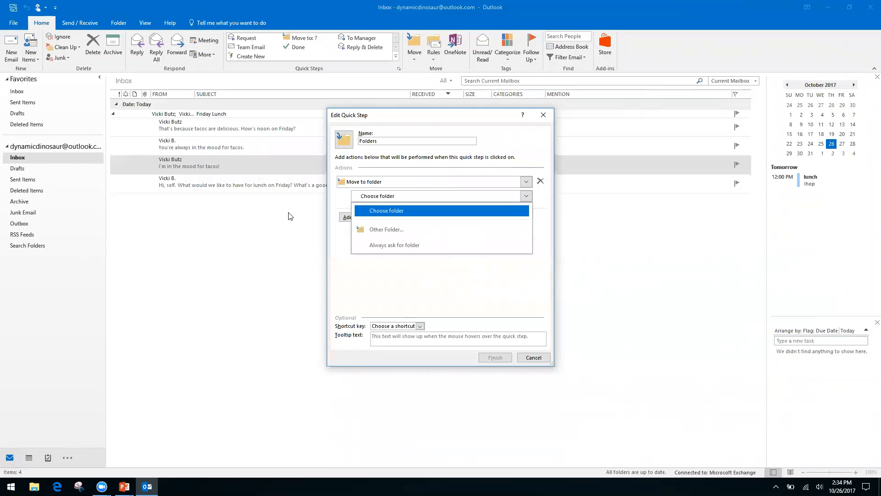
pyautogui.click(401, 230)
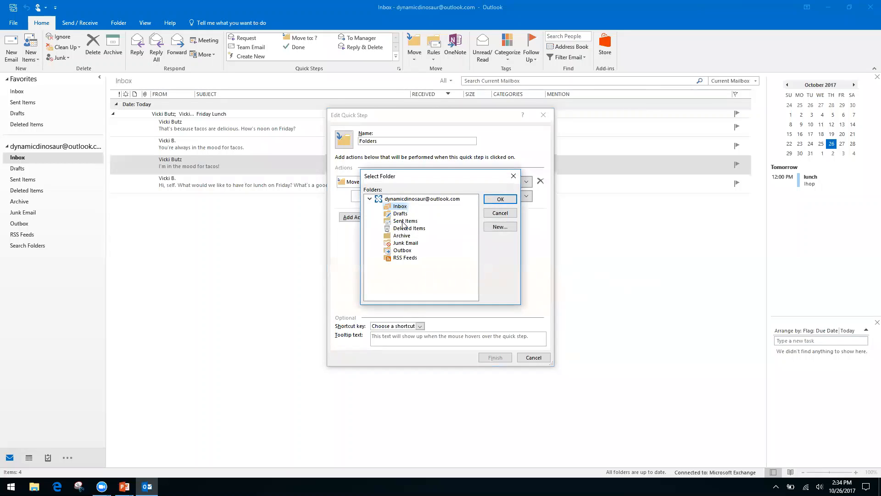
pyautogui.click(499, 228)
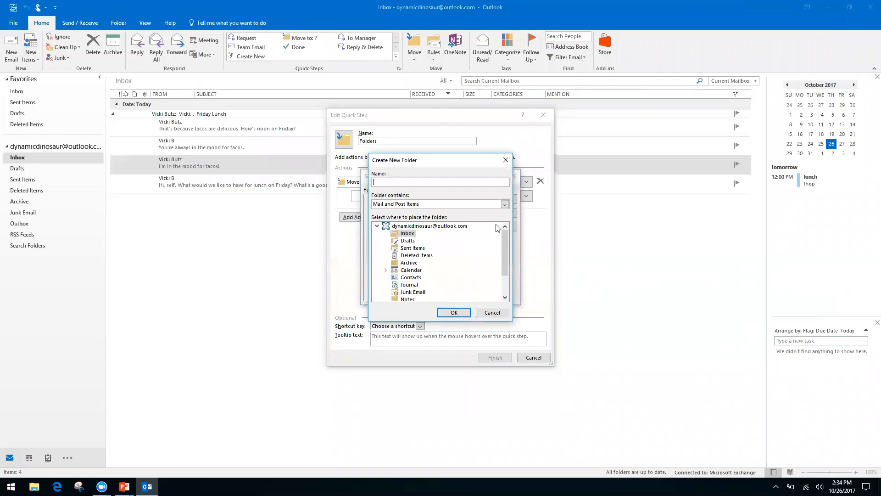
pyautogui.write('Finances')
pyautogui.click(454, 312)
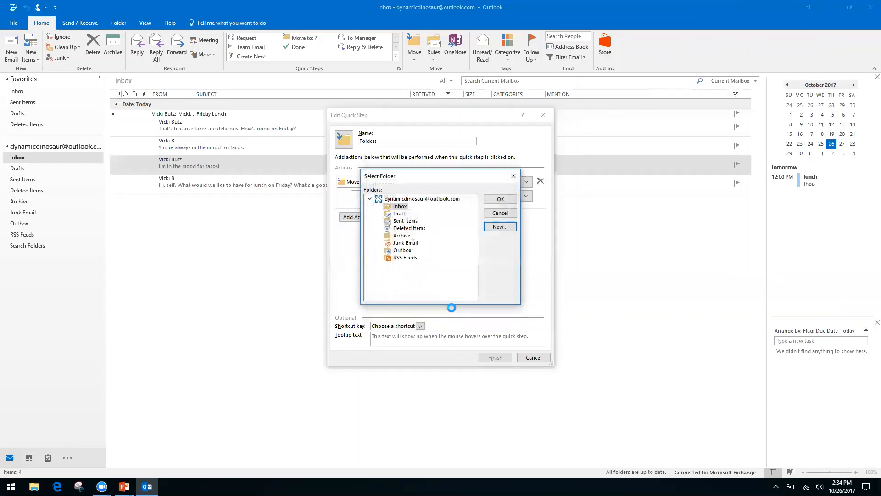
pyautogui.click(499, 199)
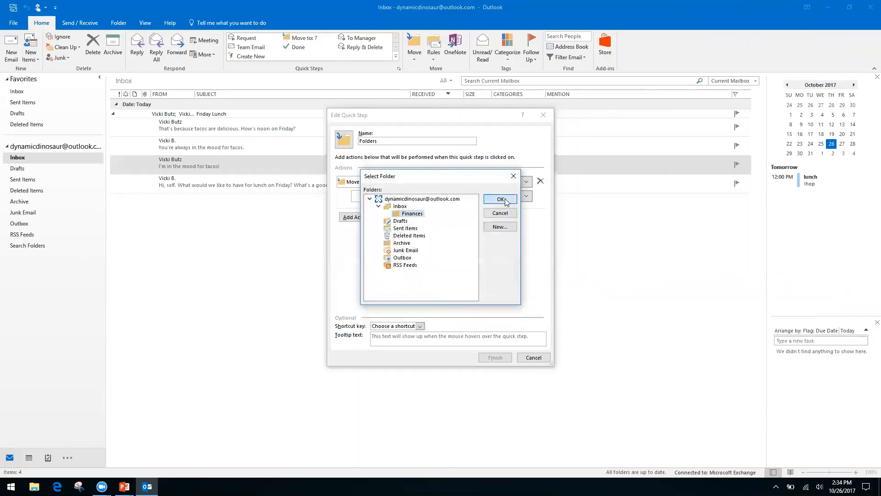
# Rename the quick step to 'Finances'.
pyautogui.click(398, 139)
pyautogui.write('Fina')
pyautogui.press('BackSpace')
pyautogui.press('BackSpace')
pyautogui.press('BackSpace')
pyautogui.press('BackSpace')
pyautogui.press('BackSpace')
pyautogui.press('BackSpace')
pyautogui.press('BackSpace')
pyautogui.press('BackSpace')
pyautogui.press('BackSpace')
pyautogui.press('BackSpace')
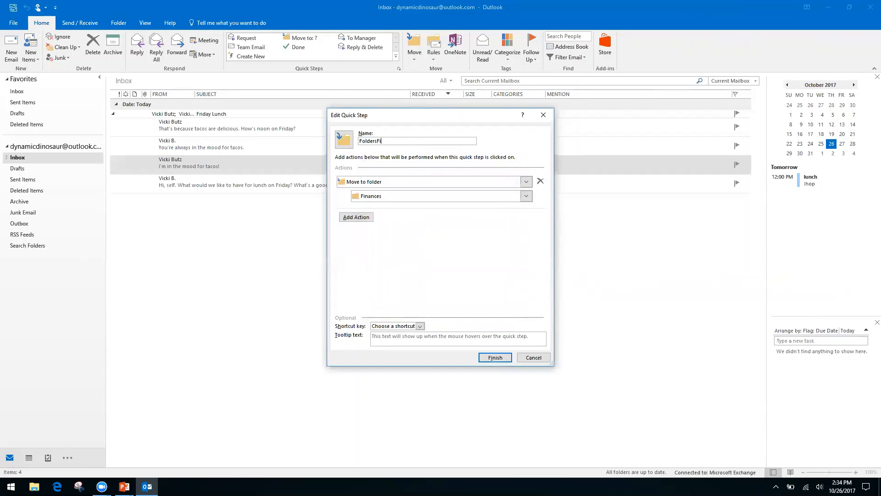
pyautogui.write('Finances')
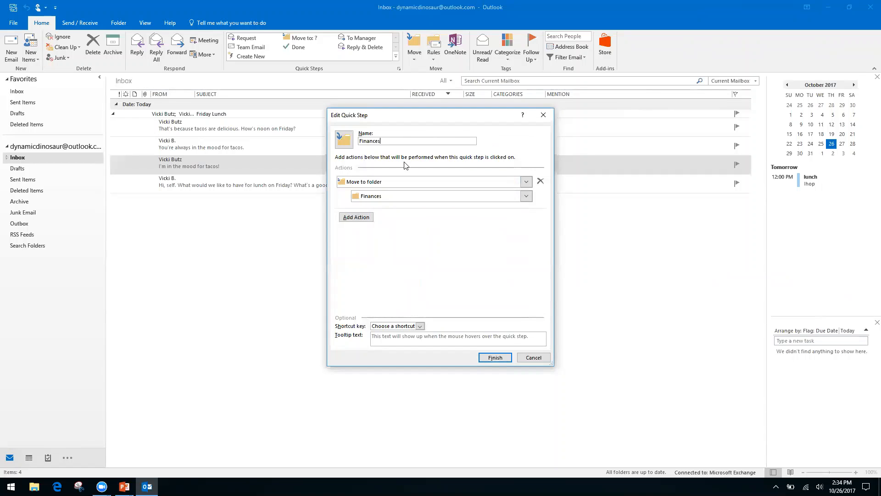
# Save the Finances quick step, apply it to the tacos message, and confirm it landed in Finances.
pyautogui.click(495, 358)
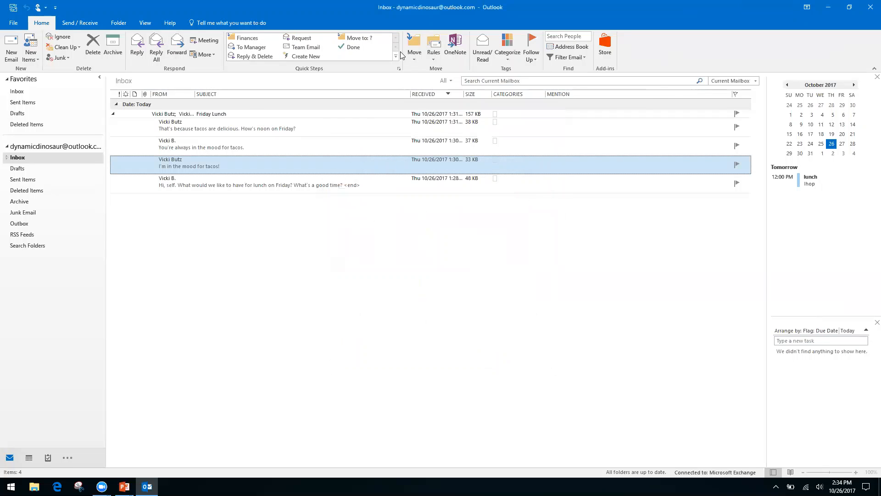
pyautogui.click(250, 41)
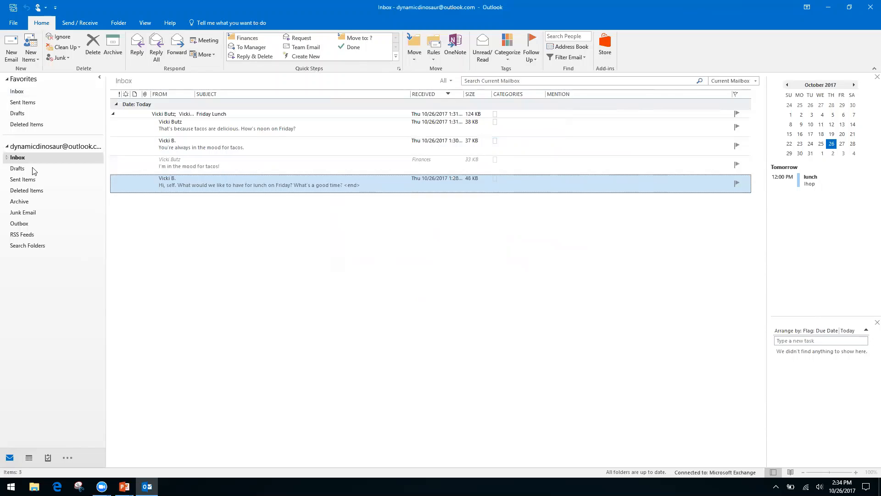
pyautogui.click(6, 157)
pyautogui.click(26, 169)
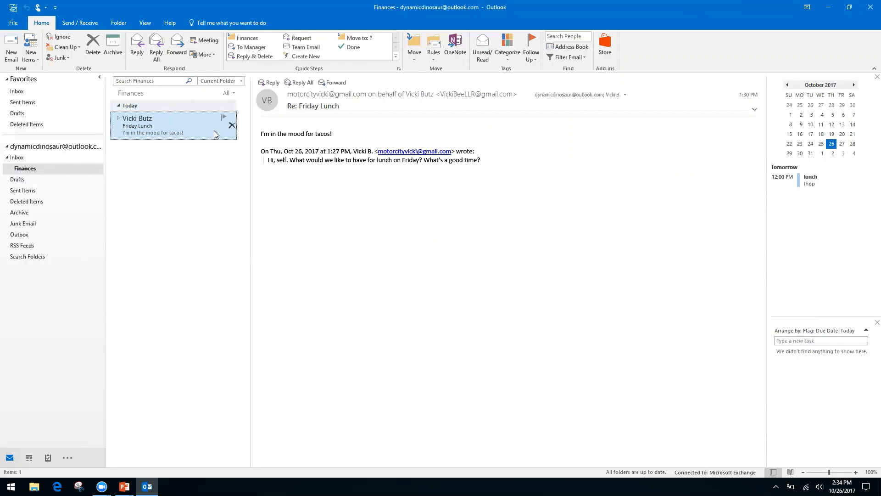
pyautogui.click(18, 158)
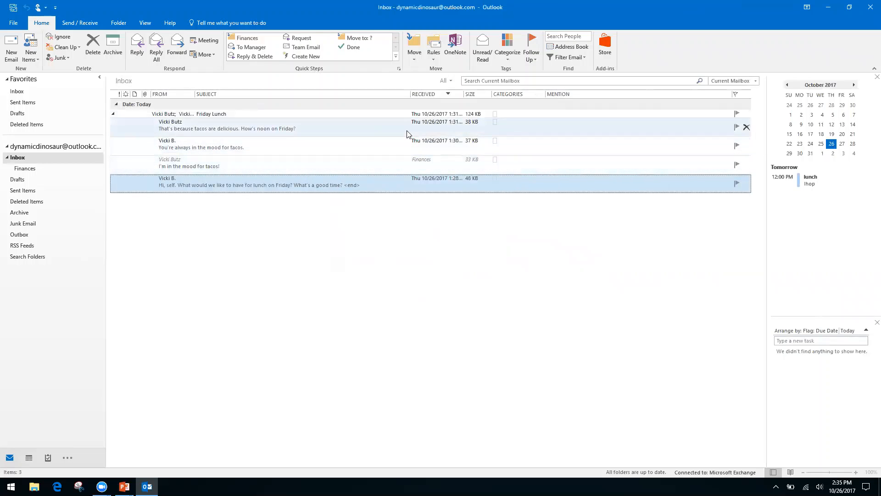
# Collapse the Friday Lunch conversation into one row and open its latest reply to read it.
pyautogui.click(114, 115)
pyautogui.click(112, 113)
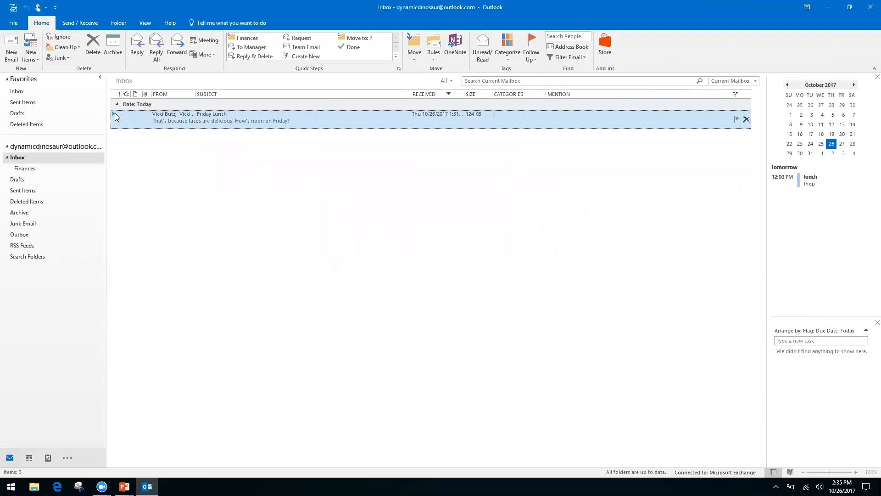
pyautogui.doubleClick(115, 115)
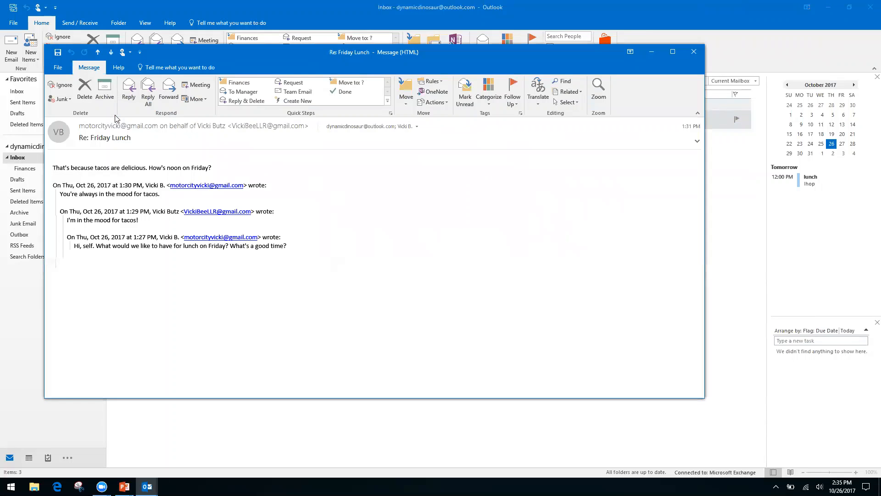
pyautogui.click(694, 51)
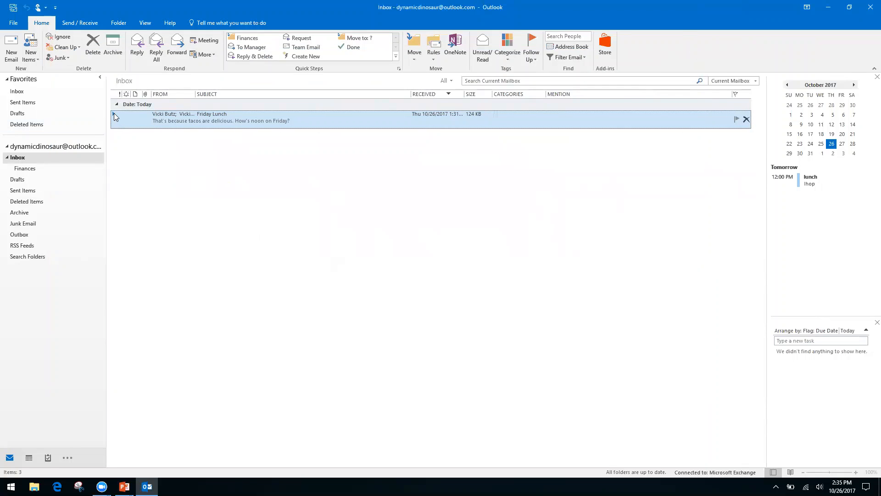
# Delete 'You're always in the mood for tacos.' from the Friday Lunch thread, then collapse it again.
pyautogui.click(114, 113)
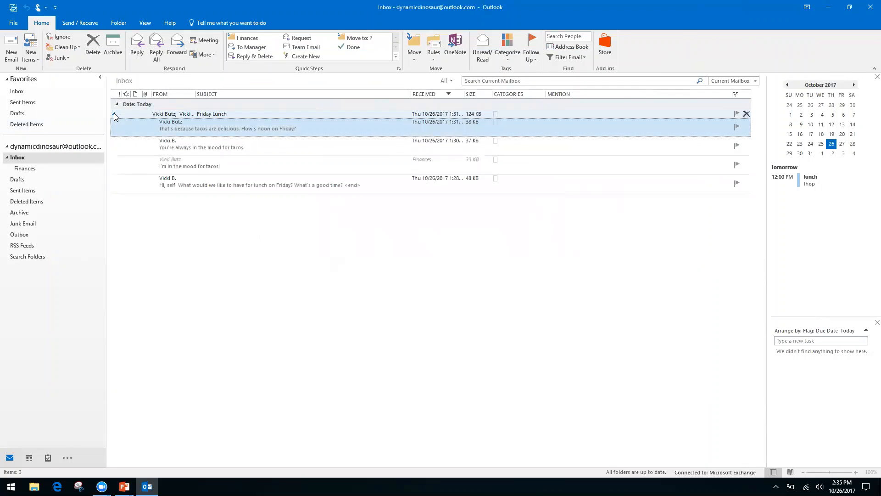
pyautogui.click(318, 163)
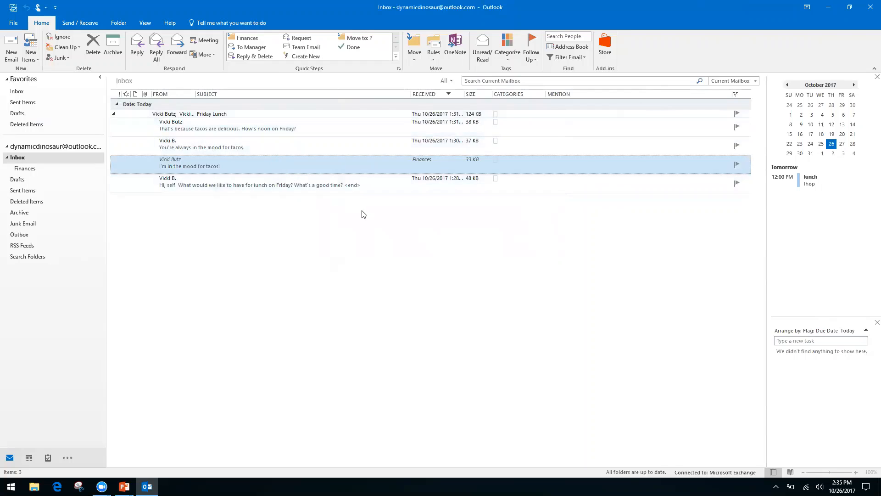
pyautogui.click(307, 145)
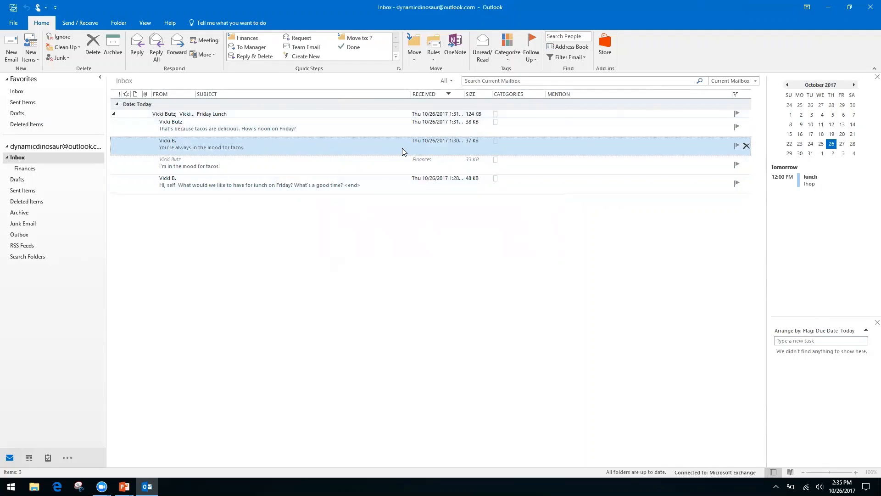
pyautogui.click(92, 46)
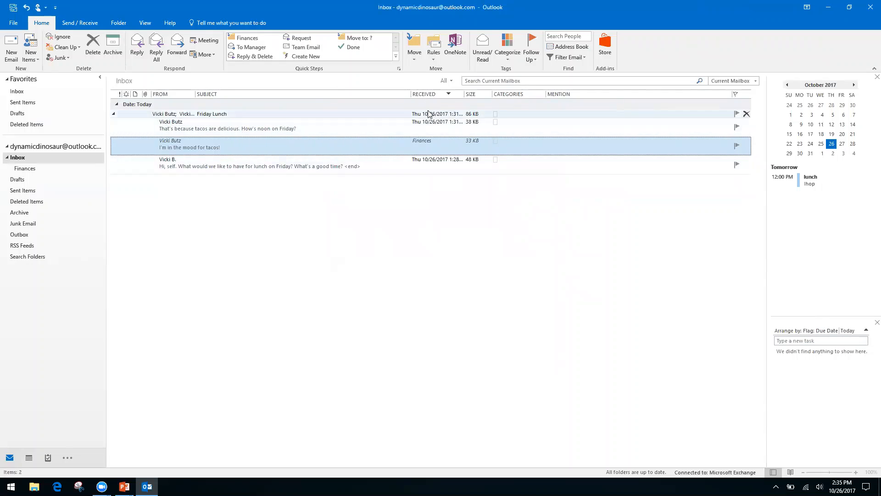
pyautogui.click(113, 115)
pyautogui.click(113, 114)
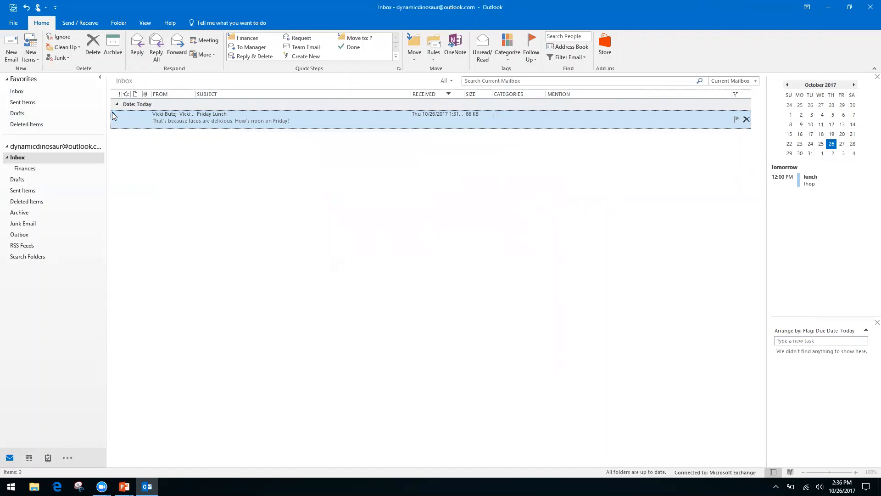
pyautogui.click(114, 114)
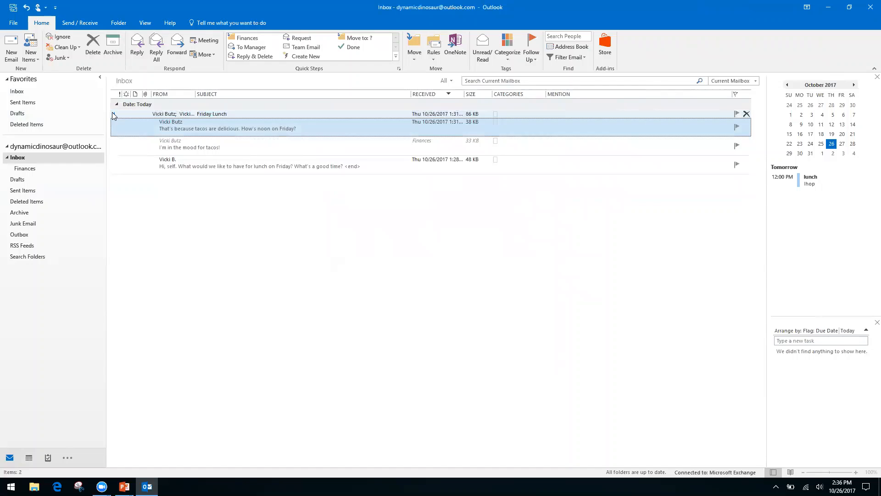
pyautogui.click(114, 114)
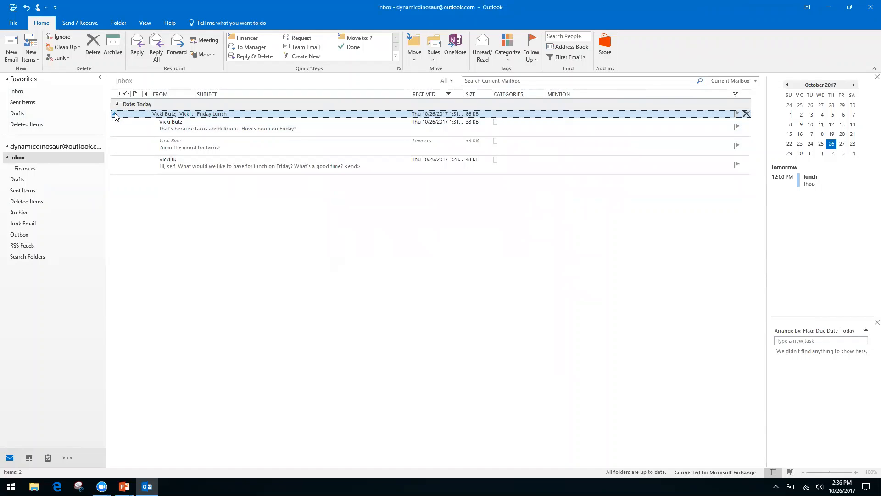
pyautogui.click(114, 114)
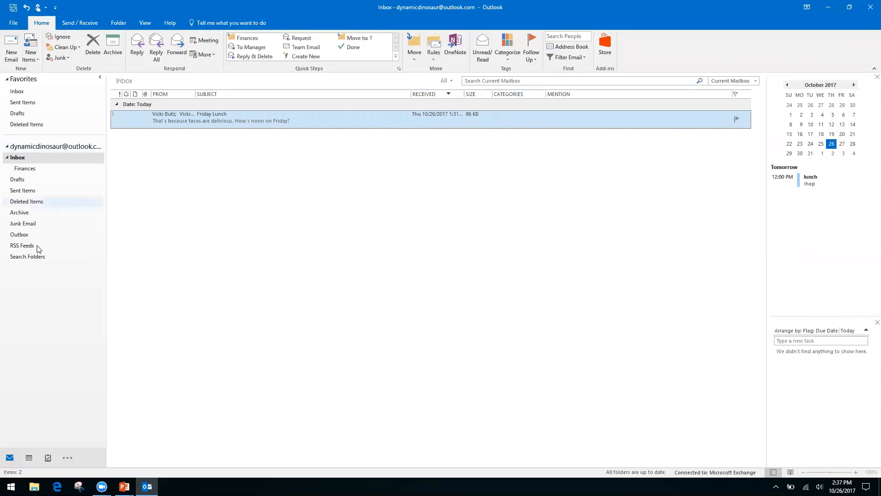
# Select the Inbox folder and bring up the Rules dropdown on the Home tab.
pyautogui.click(32, 274)
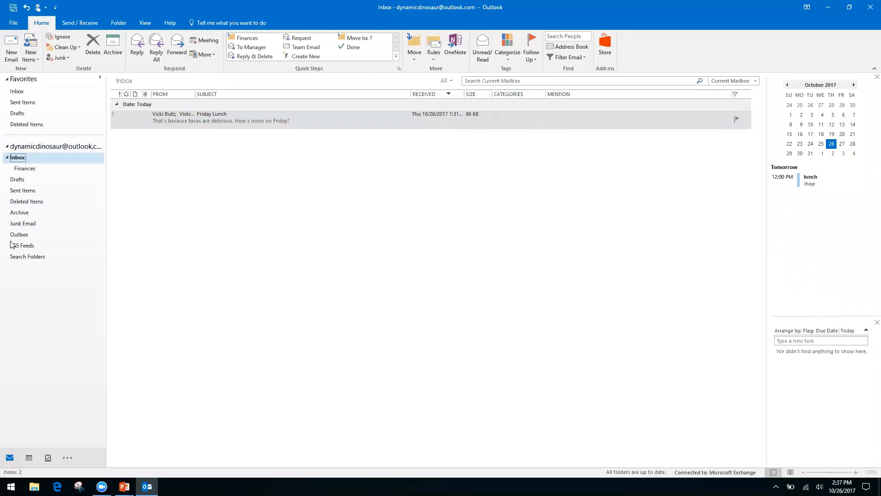
pyautogui.click(432, 60)
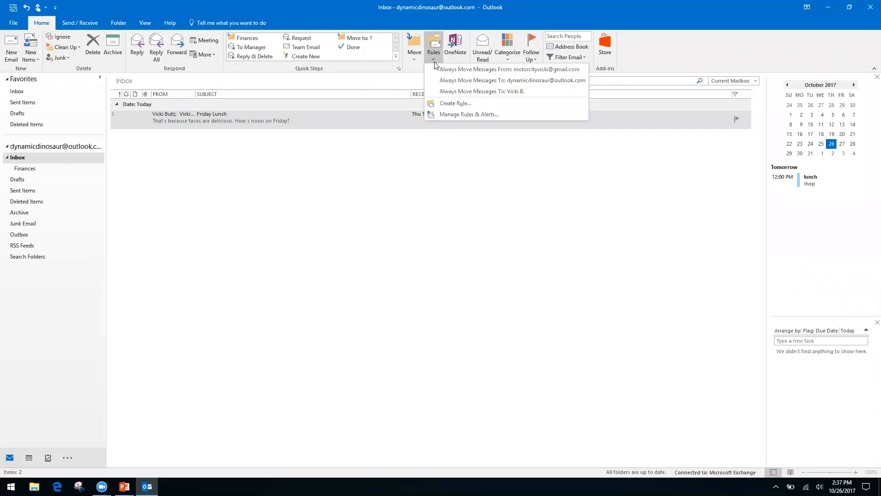
# Start a rule from the Friday Lunch message and switch to the full Rules Wizard via Advanced Options.
pyautogui.click(453, 104)
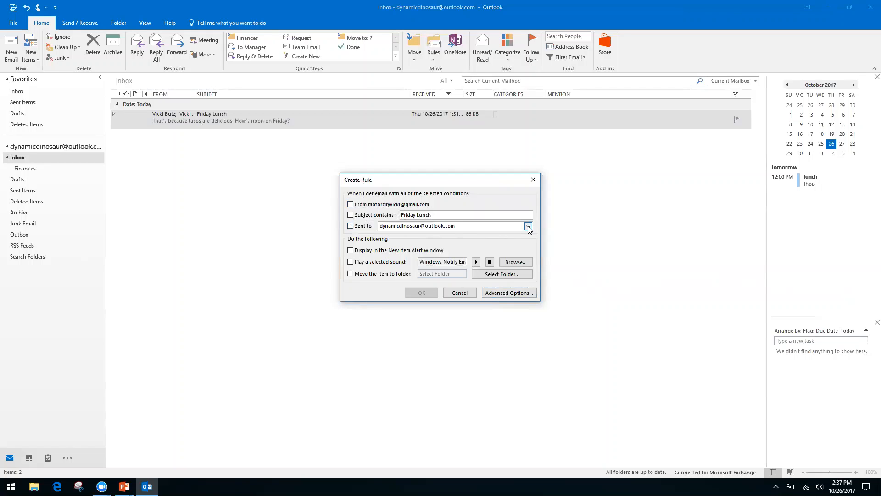
pyautogui.click(500, 292)
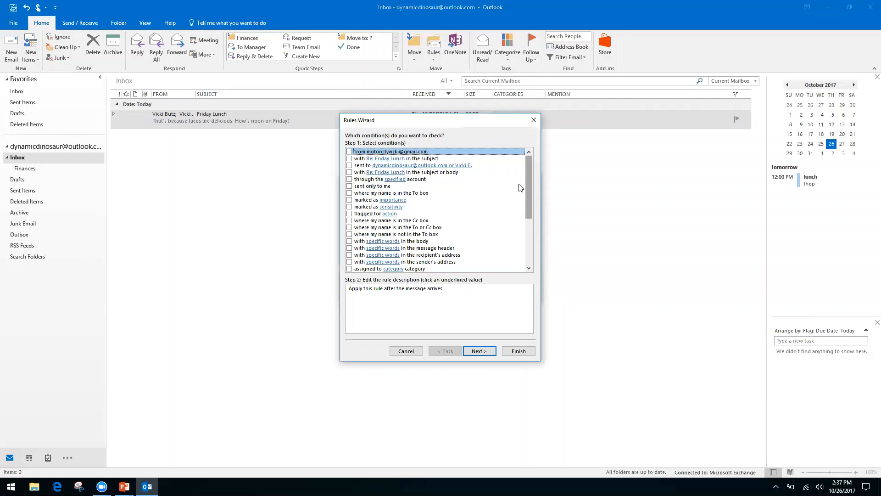
# Set the rule's only condition to 'where my name is not in the To box', leaving Cc unticked.
pyautogui.click(349, 221)
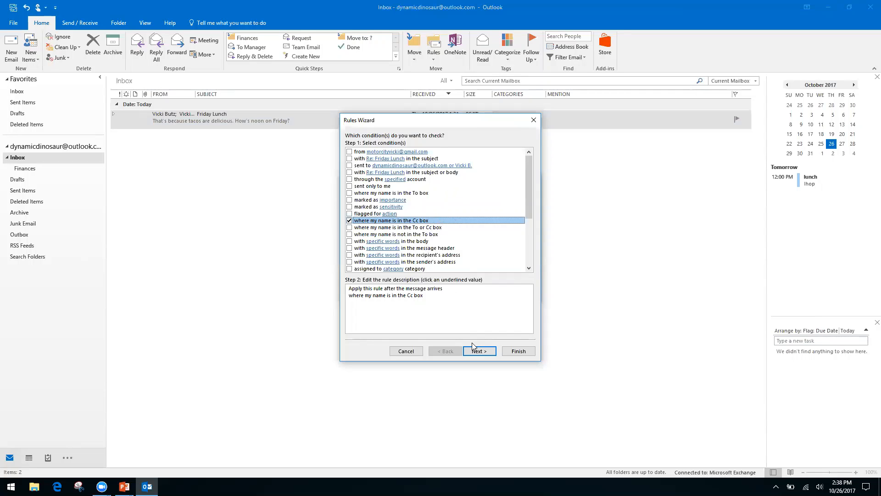
pyautogui.click(350, 221)
pyautogui.click(349, 234)
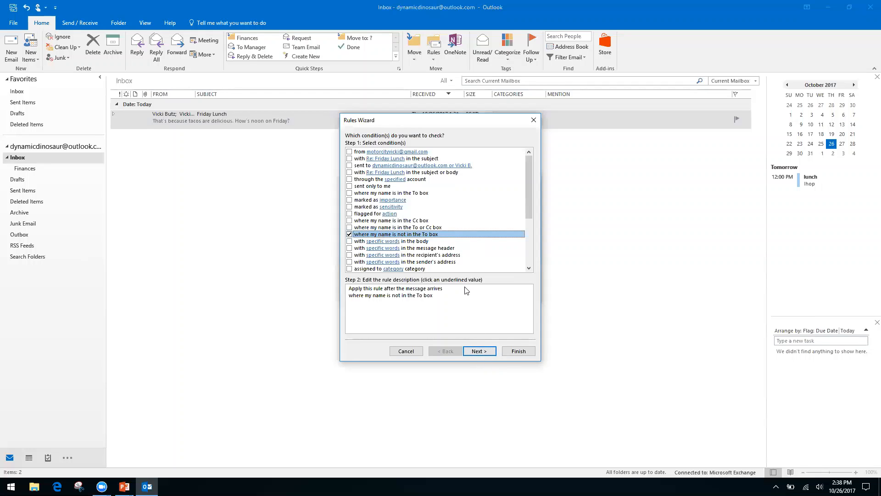
pyautogui.click(486, 354)
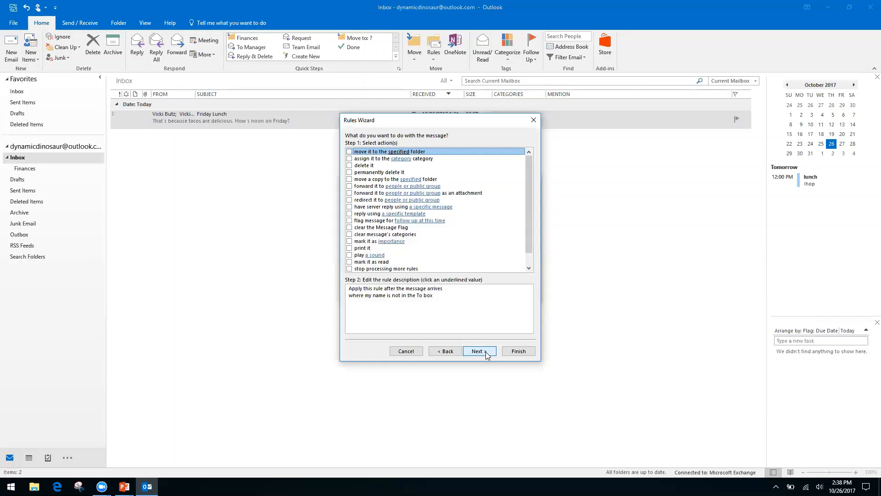
# Make the rule move matching mail into a newly created 'Inbox CC' folder under Inbox.
pyautogui.click(349, 152)
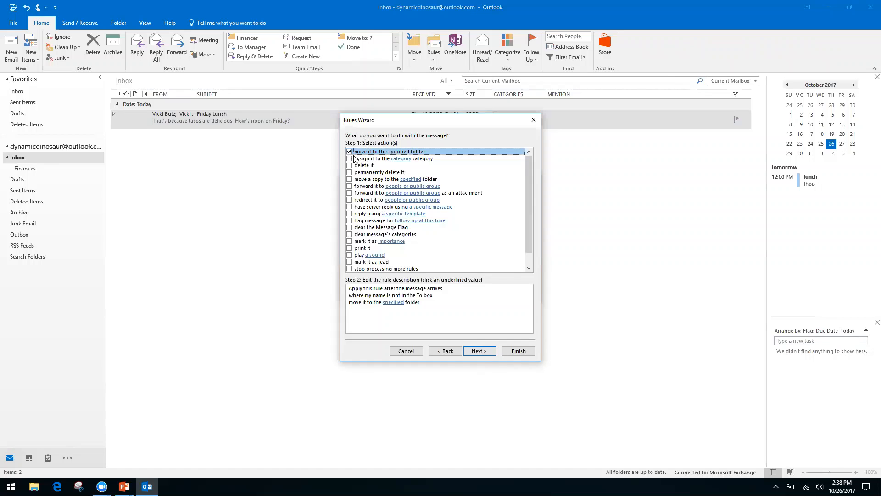
pyautogui.click(392, 303)
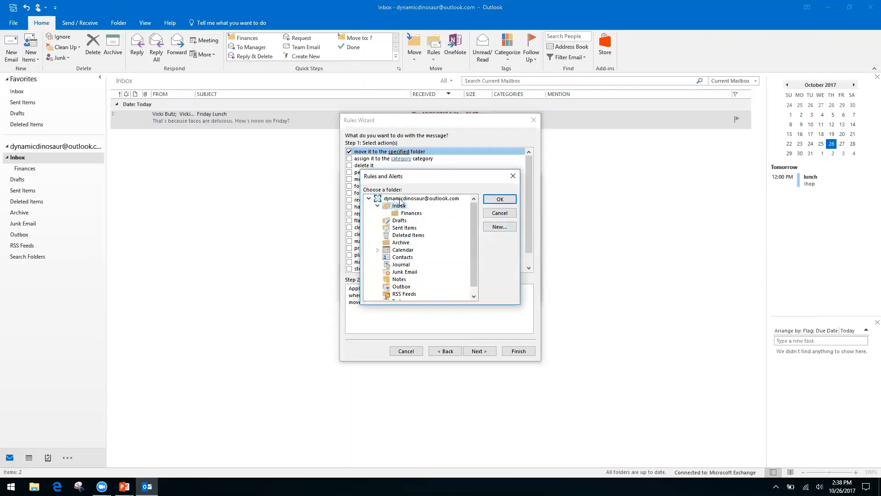
pyautogui.click(502, 227)
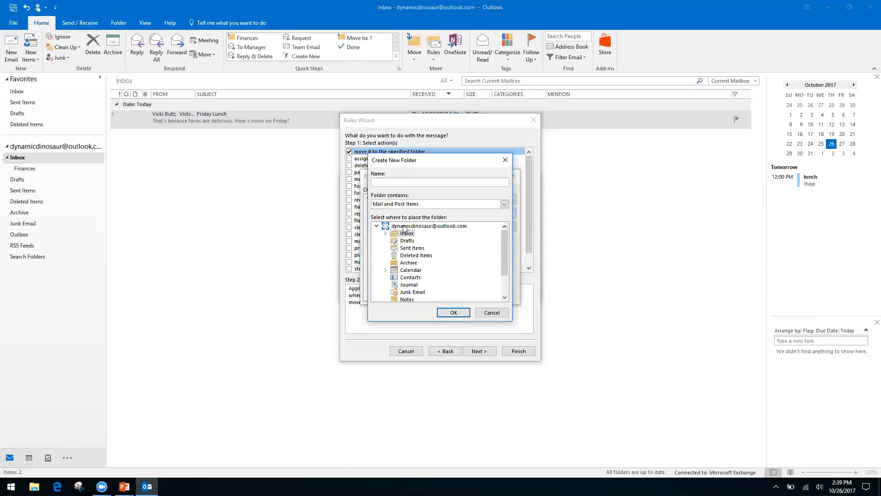
pyautogui.click(403, 225)
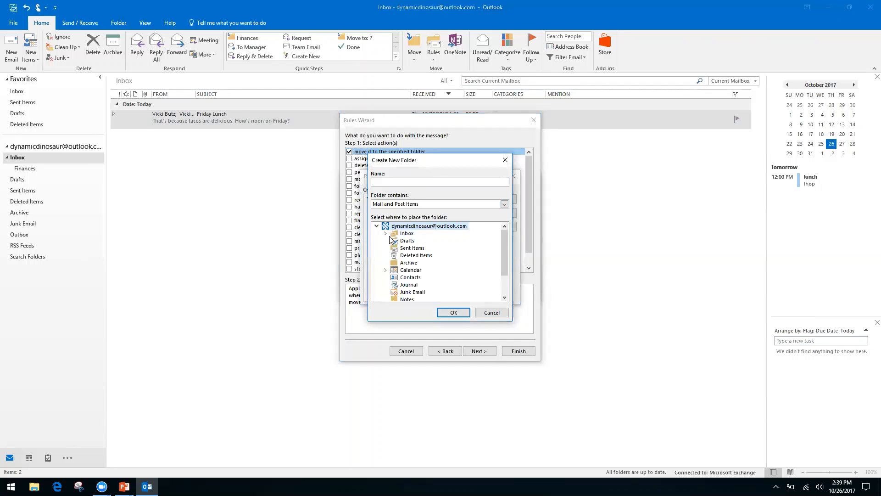
pyautogui.click(408, 234)
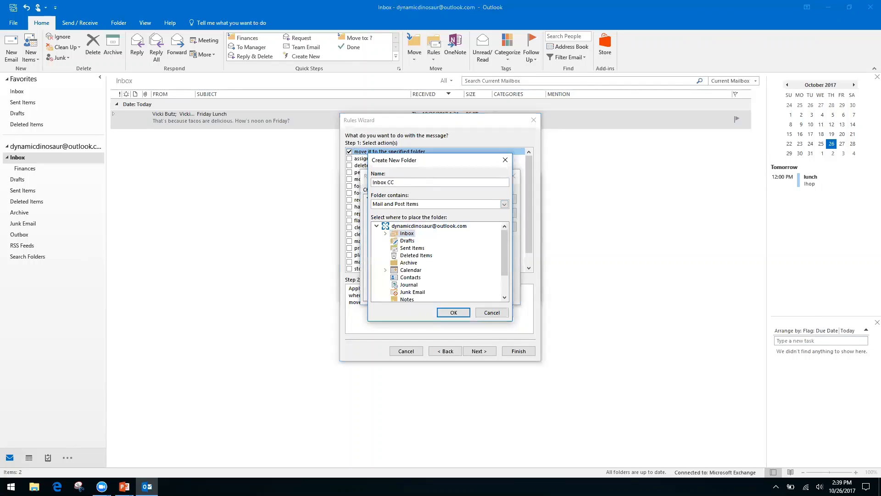
pyautogui.click(453, 312)
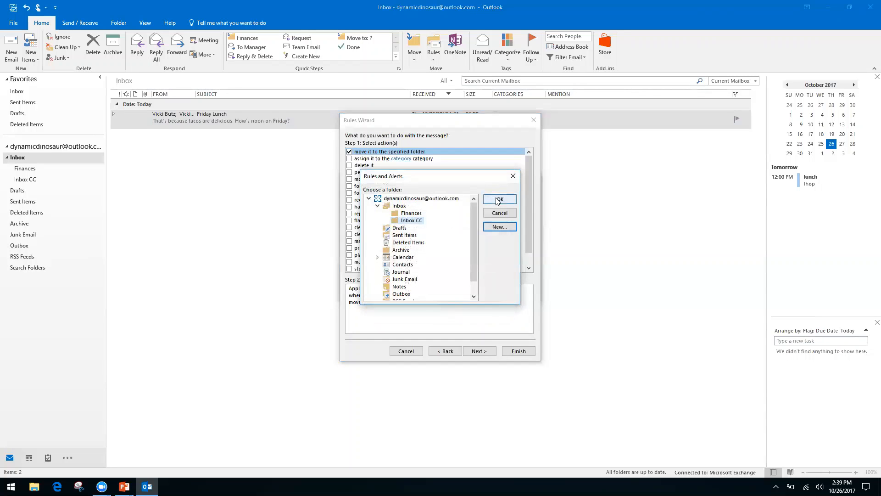
pyautogui.click(494, 200)
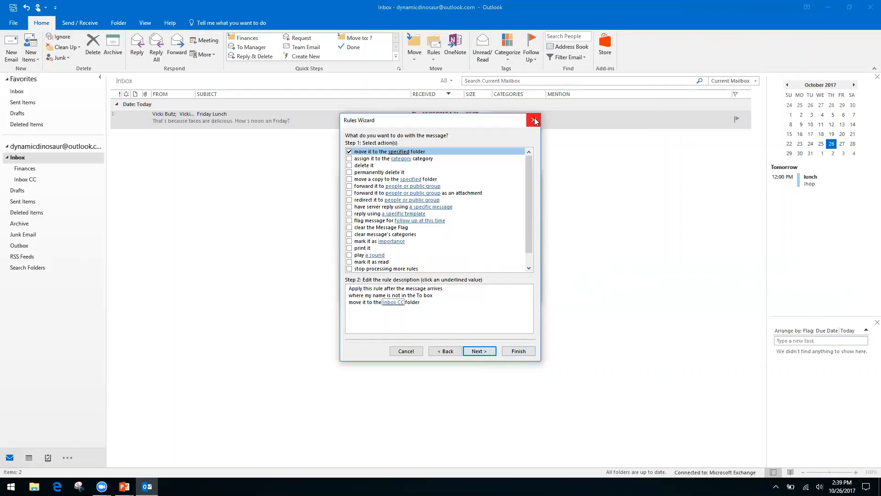
# Continue the wizard past the 'move it to the Inbox CC folder' action to the exceptions page.
pyautogui.click(479, 349)
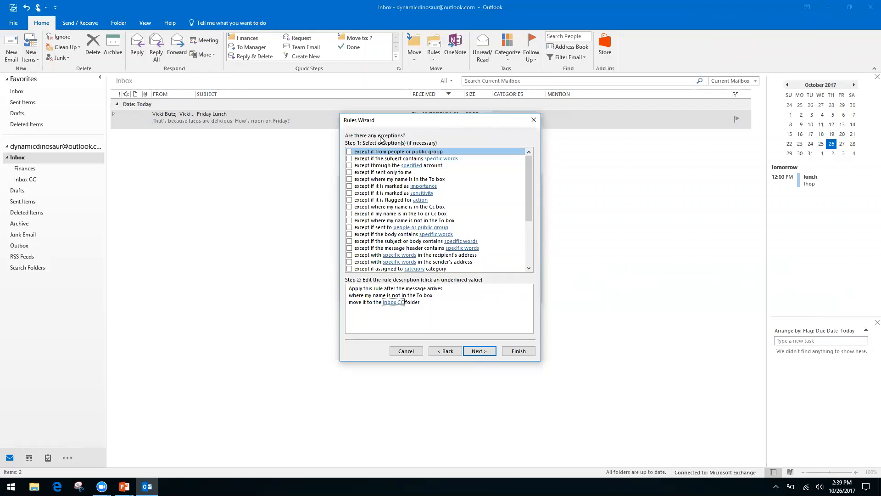
# Leave the rule with no exceptions, discarding the trial sender exception, and continue.
pyautogui.click(350, 152)
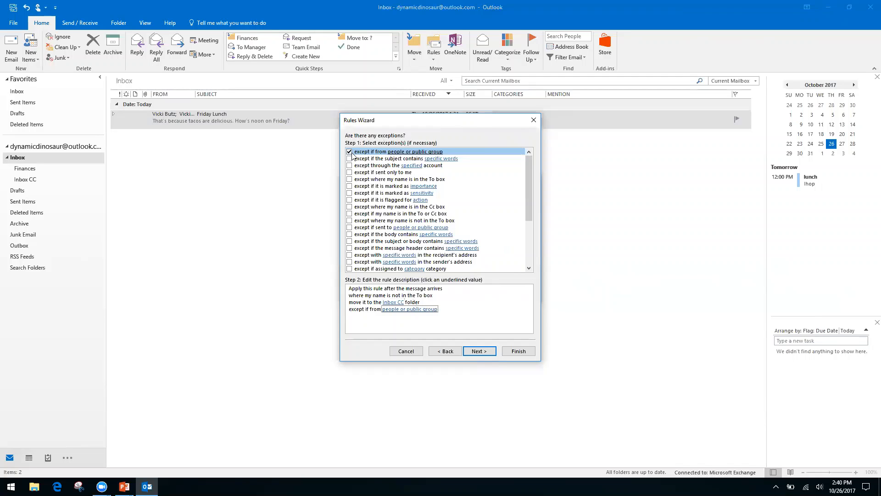
pyautogui.click(389, 311)
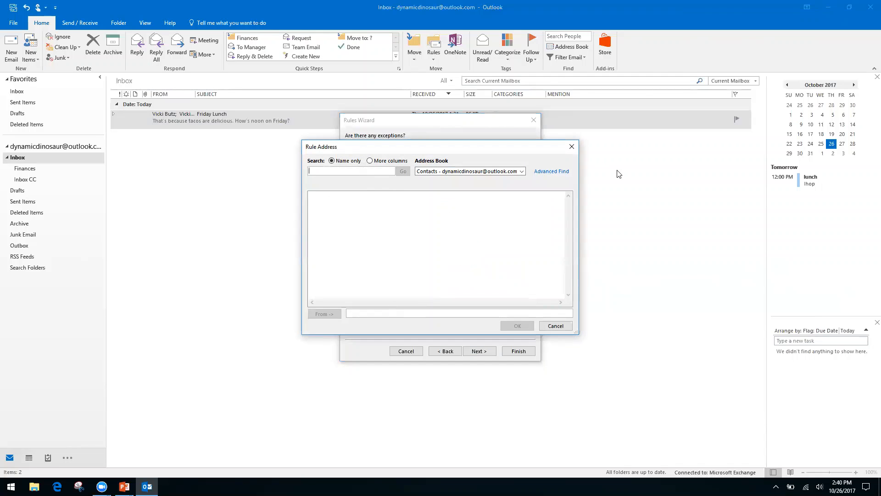
pyautogui.click(522, 174)
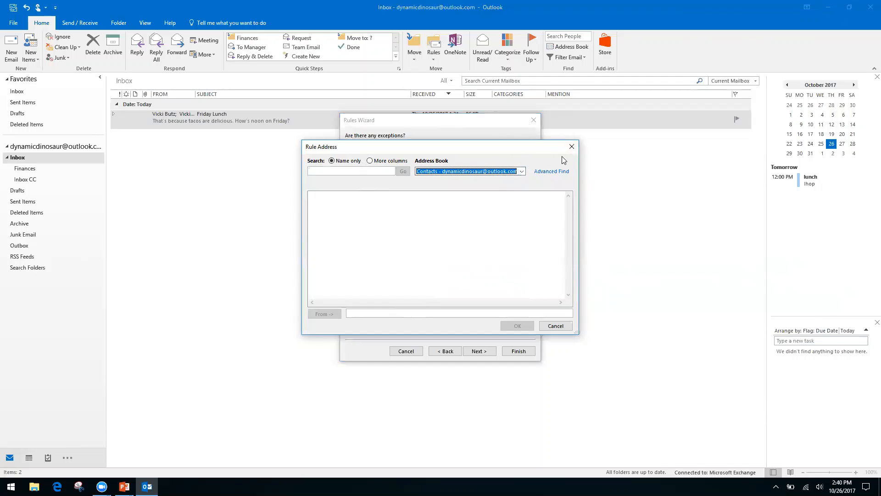
pyautogui.click(572, 146)
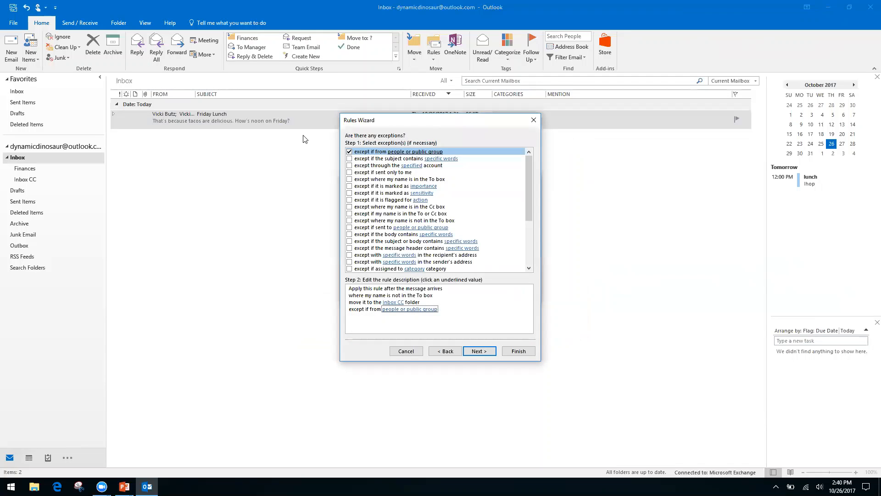
pyautogui.click(350, 152)
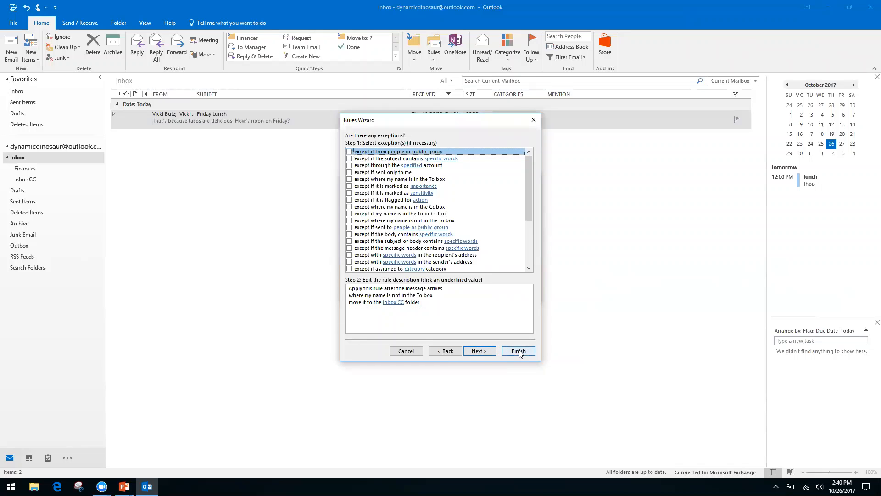
pyautogui.click(480, 351)
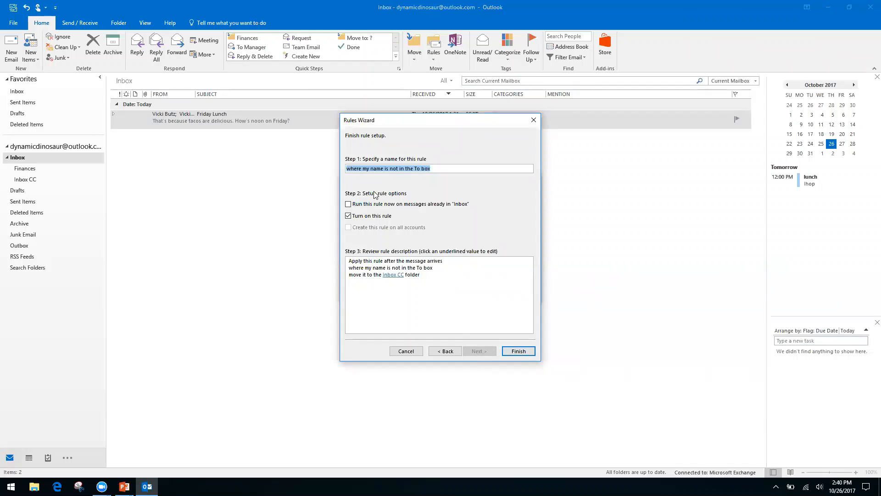
# Run the rule now on messages already in Inbox and finish creating it.
pyautogui.click(347, 205)
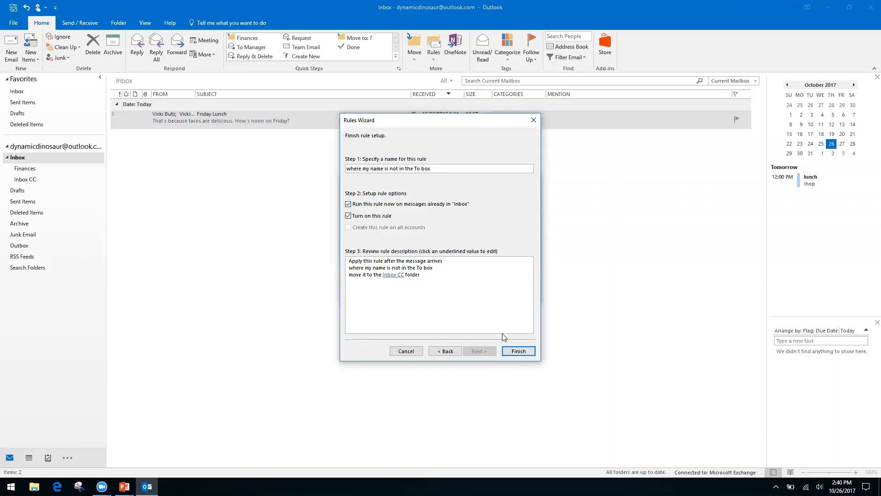
pyautogui.click(519, 351)
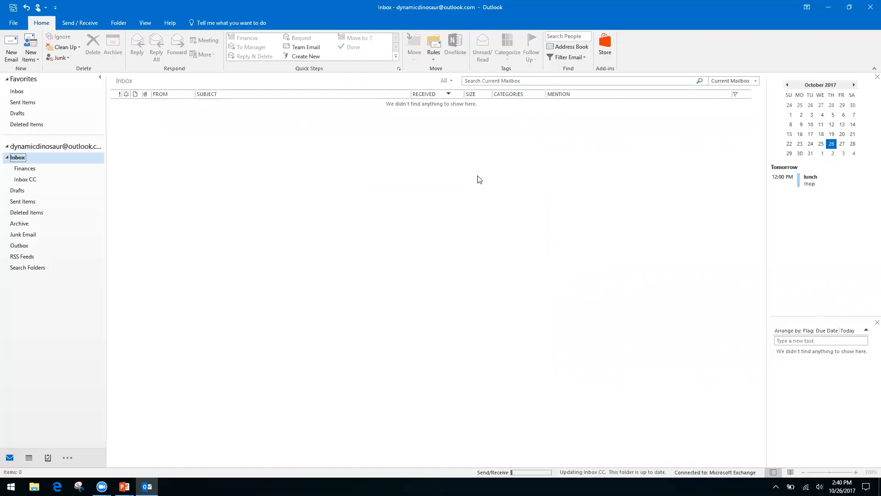
pyautogui.click(433, 57)
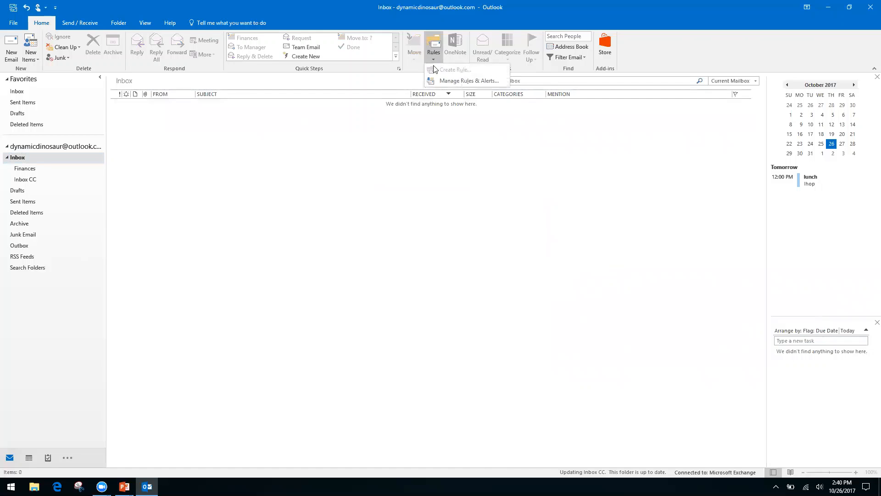
# Review the existing rules list and close it without making any changes.
pyautogui.click(457, 81)
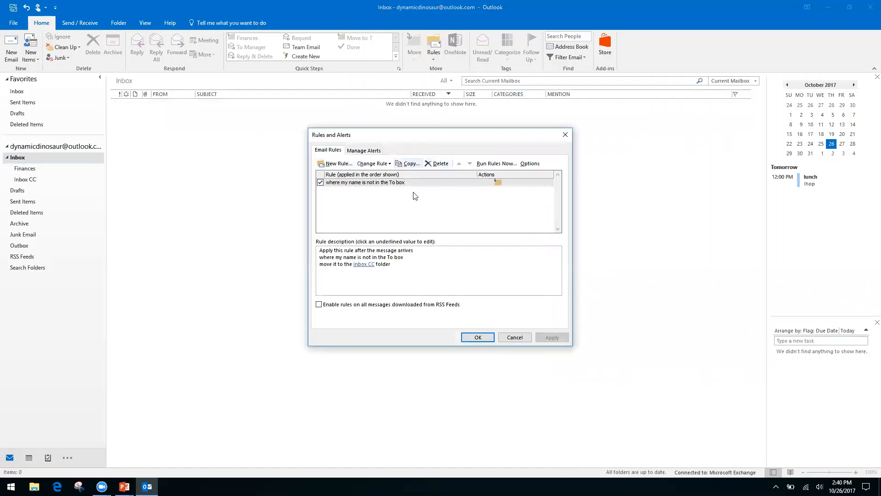
pyautogui.click(516, 337)
pyautogui.click(433, 58)
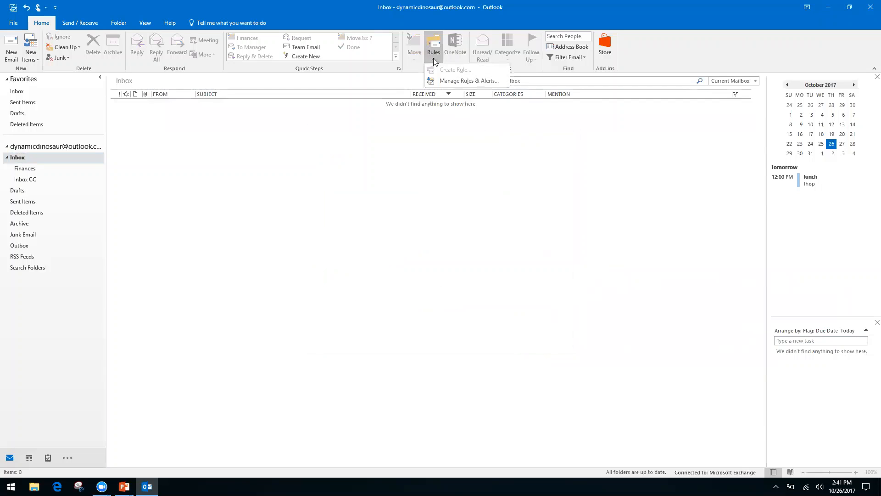
pyautogui.click(383, 145)
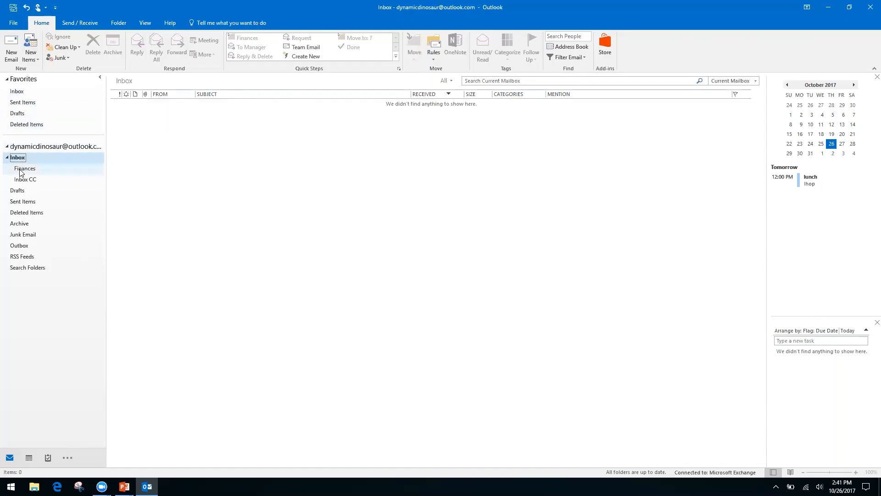
# Navigate from the account overview and Inbox to the Inbox CC subfolder holding Friday Lunch.
pyautogui.click(48, 146)
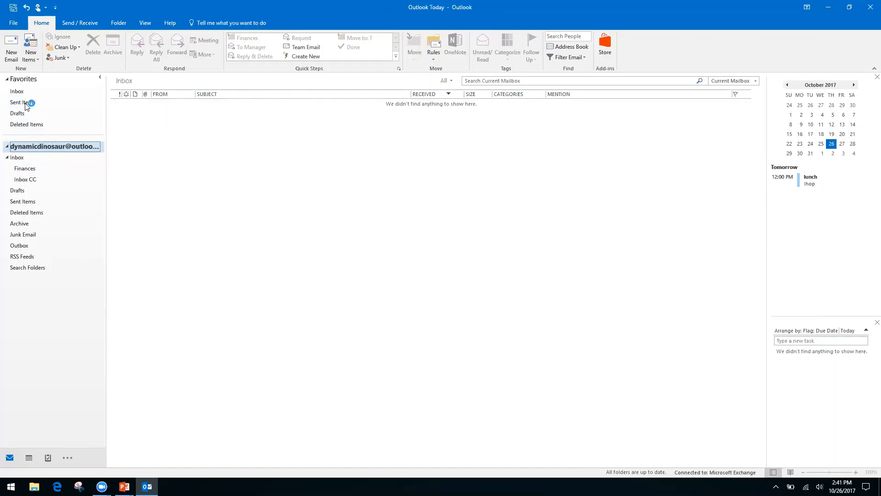
pyautogui.click(17, 93)
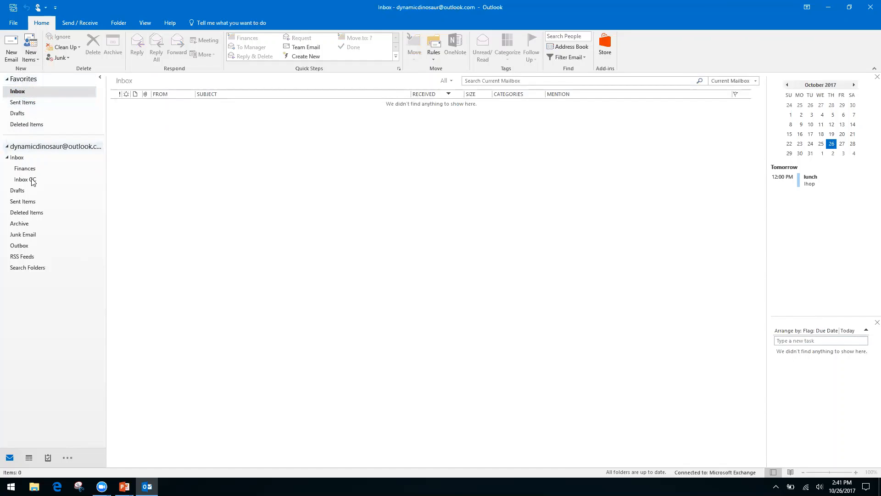
pyautogui.click(13, 158)
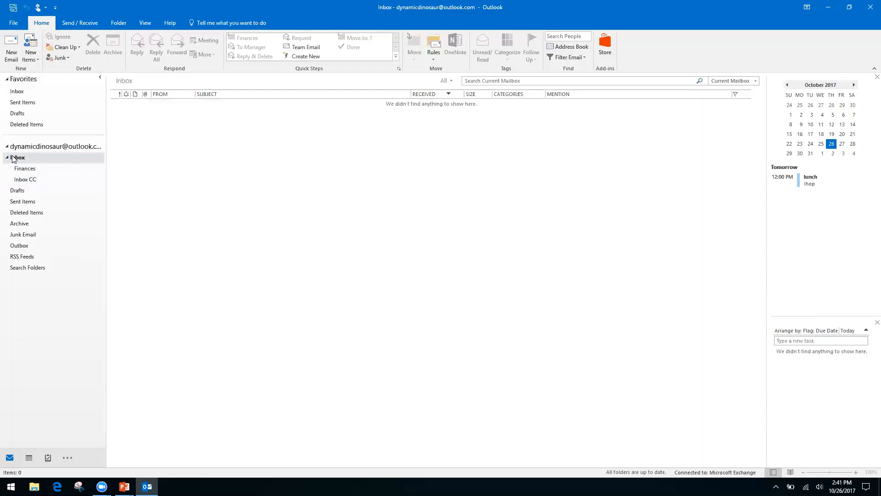
pyautogui.click(24, 180)
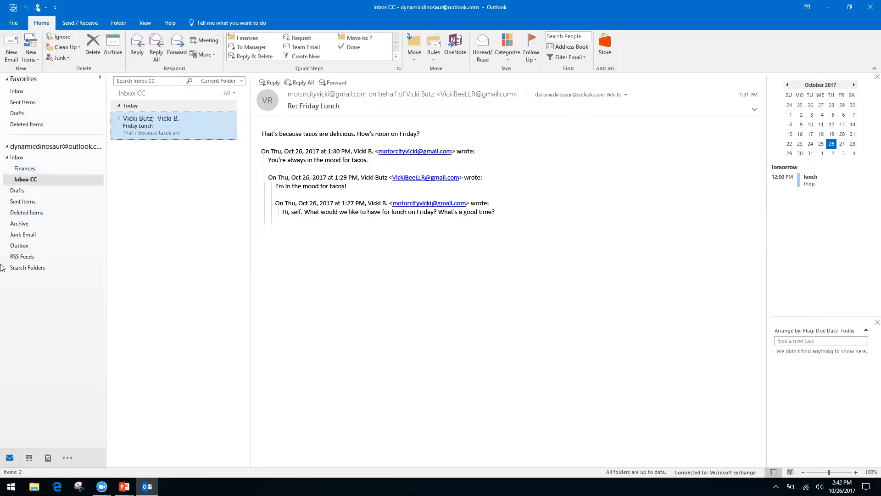
# Open the New Search Folder dialog from the Search Folders context menu.
pyautogui.rightClick(28, 268)
pyautogui.click(41, 322)
pyautogui.rightClick(28, 271)
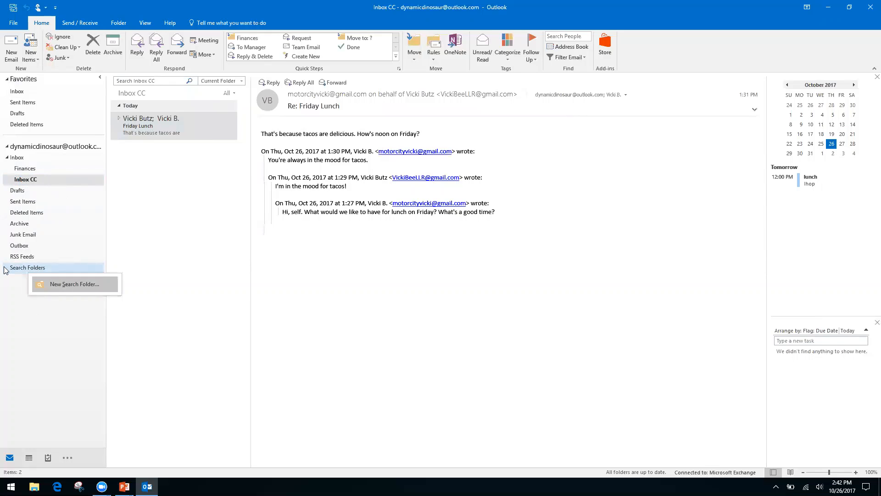
pyautogui.click(10, 293)
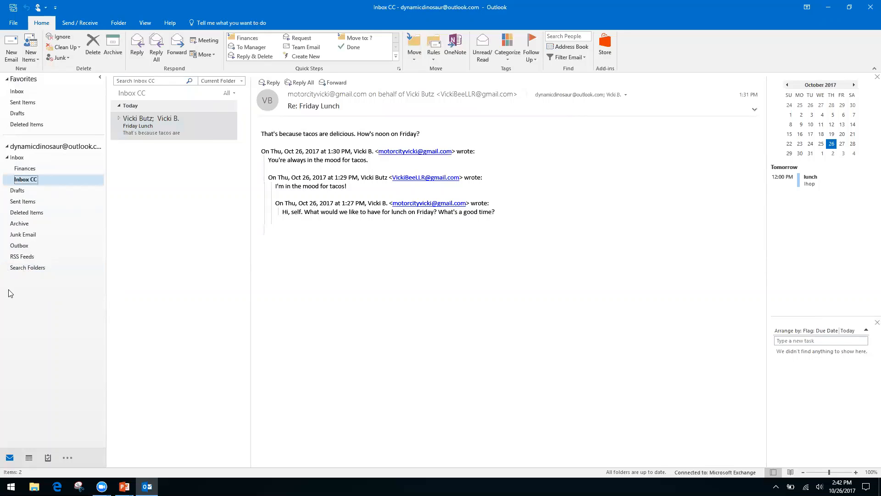
pyautogui.rightClick(43, 273)
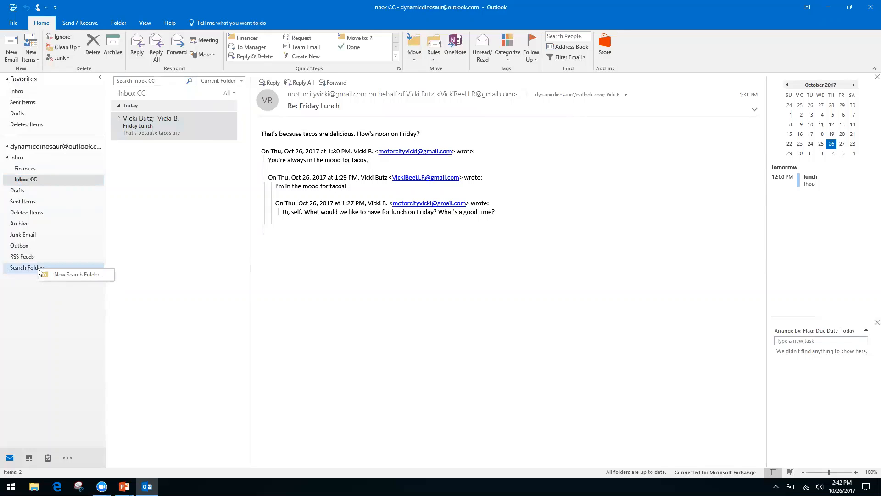
pyautogui.click(62, 275)
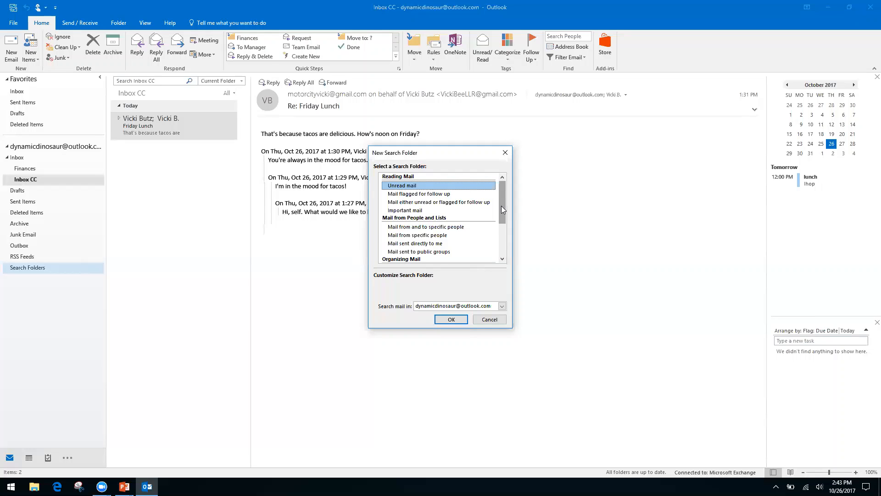
# Pick the 'Create a custom Search Folder' type and open its settings.
pyautogui.click(411, 235)
pyautogui.click(409, 243)
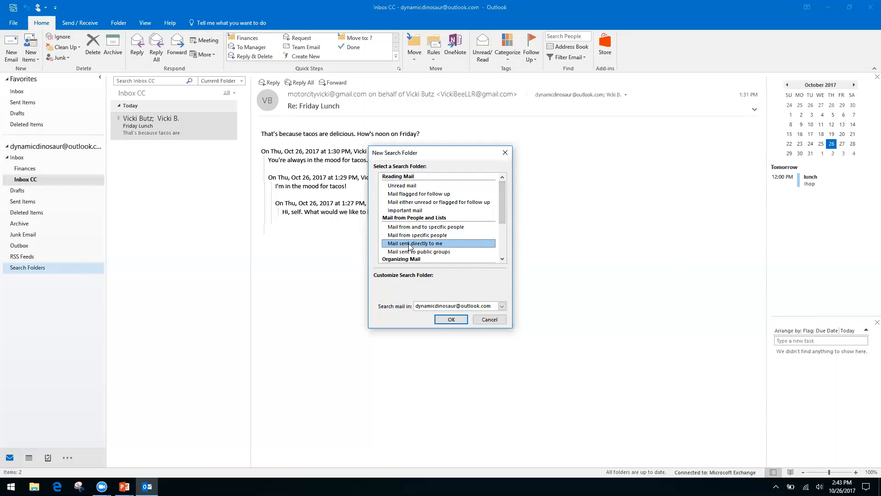
pyautogui.moveTo(501, 209); pyautogui.dragTo(498, 245)
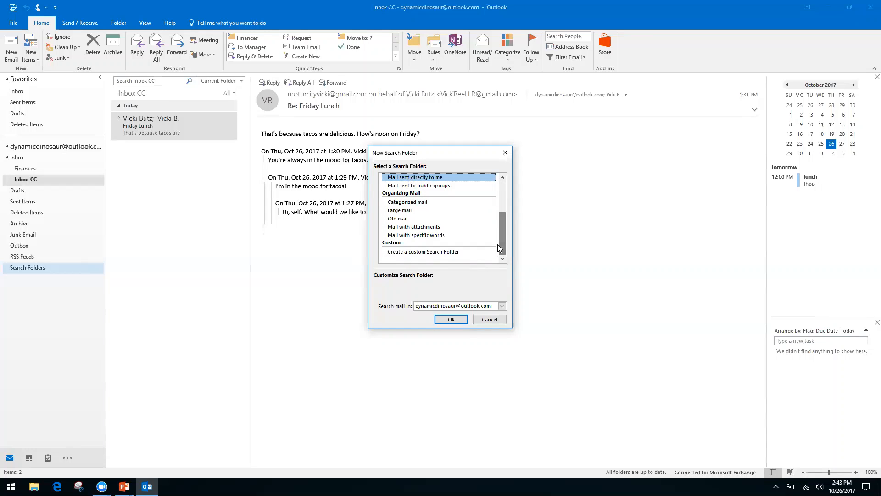
pyautogui.click(438, 252)
pyautogui.click(455, 293)
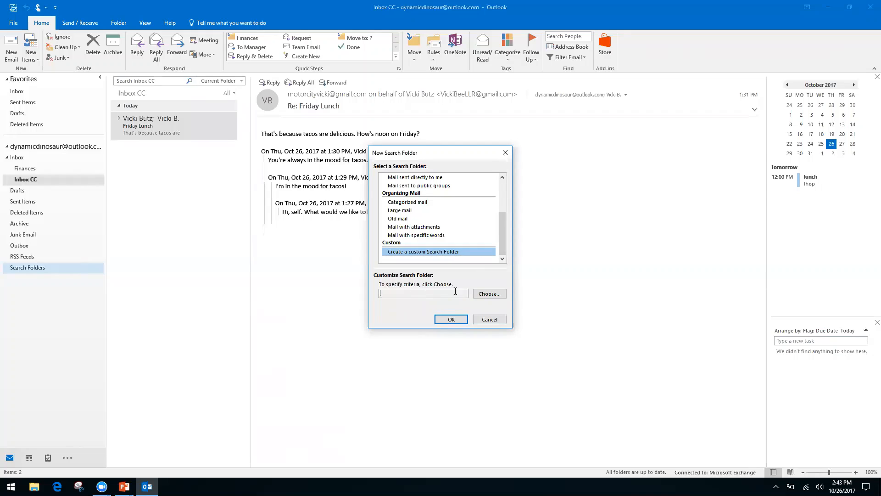
pyautogui.click(487, 294)
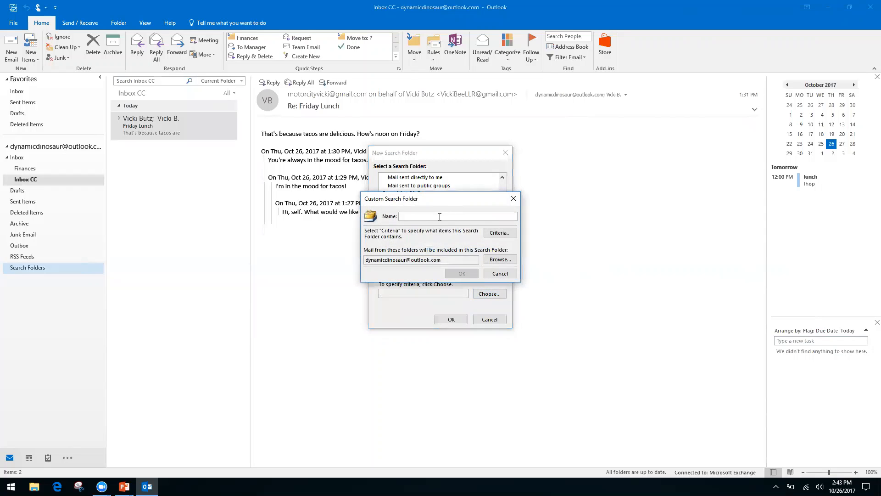
# Name the search folder 'Invoices from Client A' and accept it without any criteria.
pyautogui.write('Invoices from Client A')
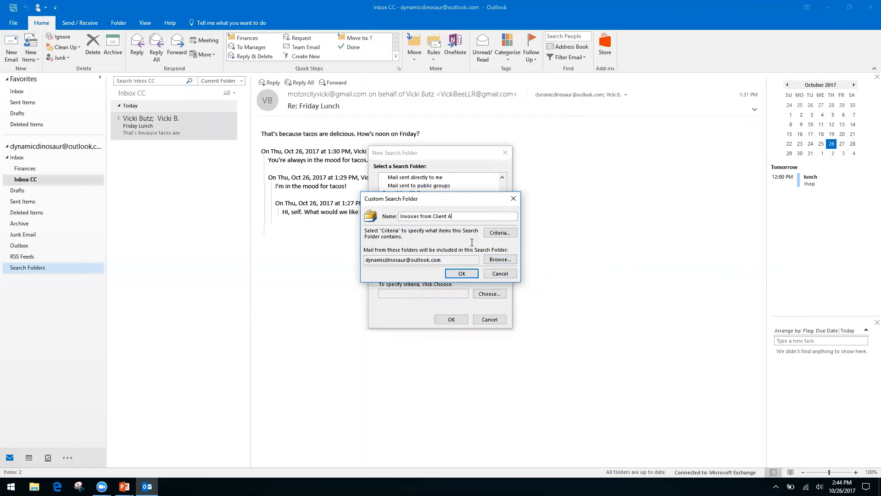
pyautogui.click(463, 274)
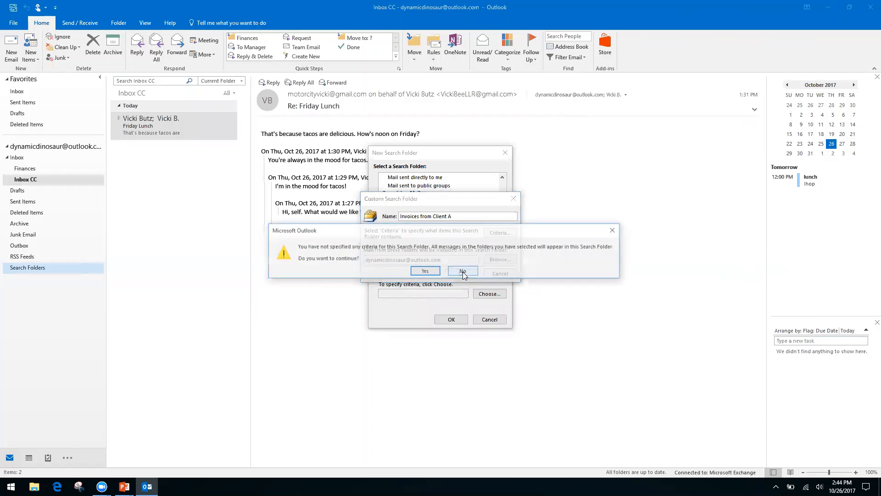
pyautogui.click(425, 271)
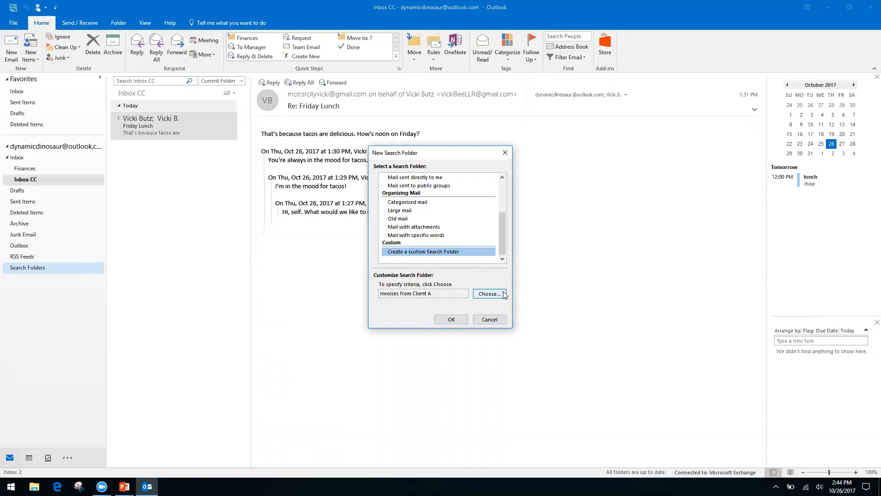
pyautogui.click(451, 319)
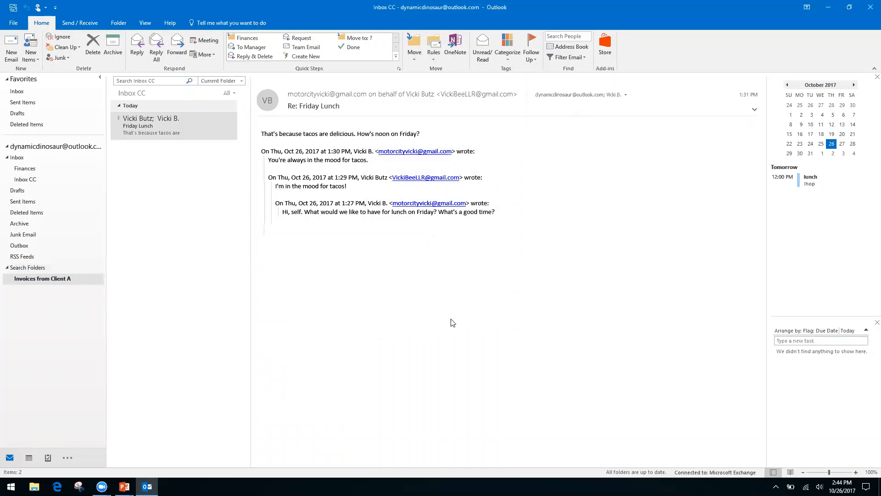
# Open the 'Invoices from Client A' search folder to see its 7 gathered messages.
pyautogui.click(46, 283)
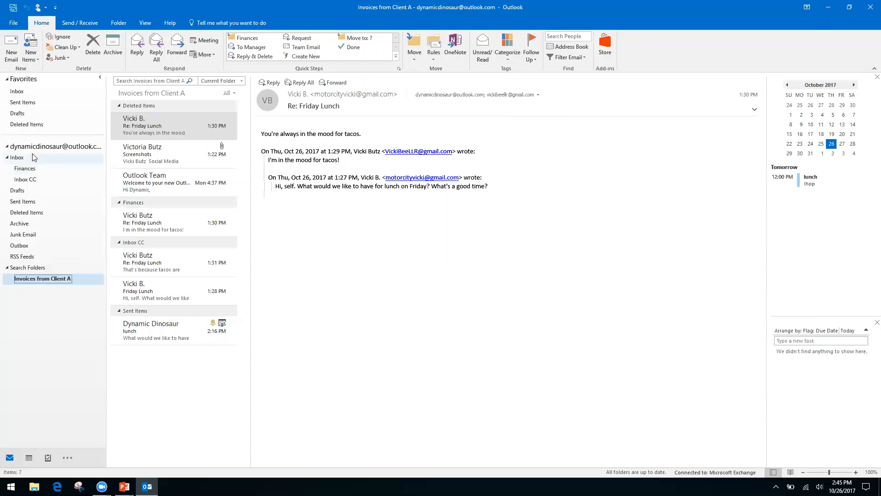
# Return to the Inbox CC folder and bring up Cut/Copy/Paste in its search box to paste search text.
pyautogui.click(28, 179)
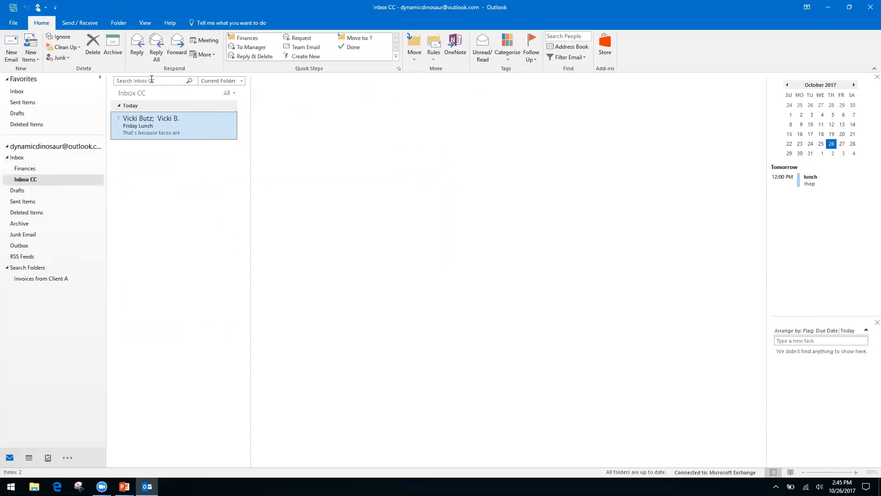
pyautogui.click(148, 81)
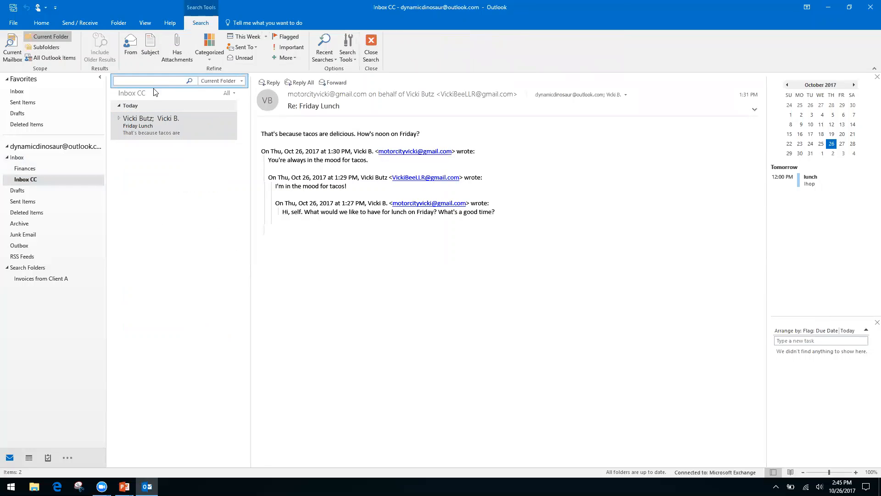
pyautogui.click(17, 157)
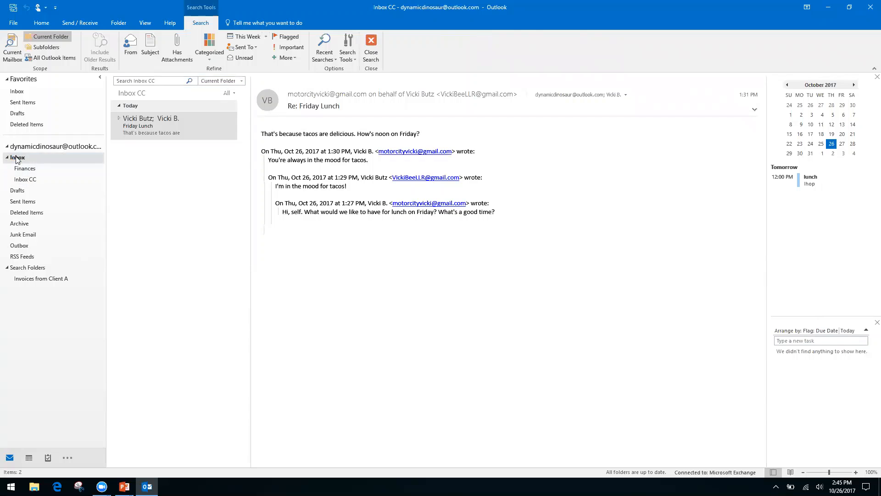
pyautogui.click(32, 180)
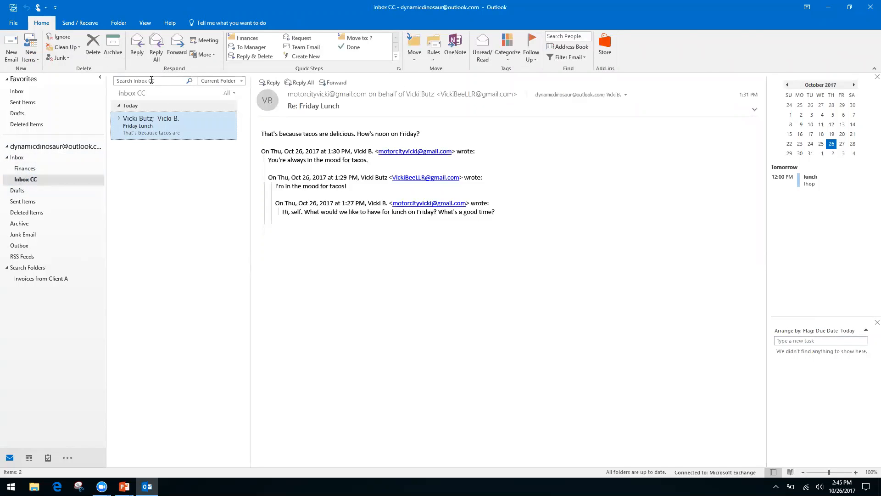
pyautogui.rightClick(158, 81)
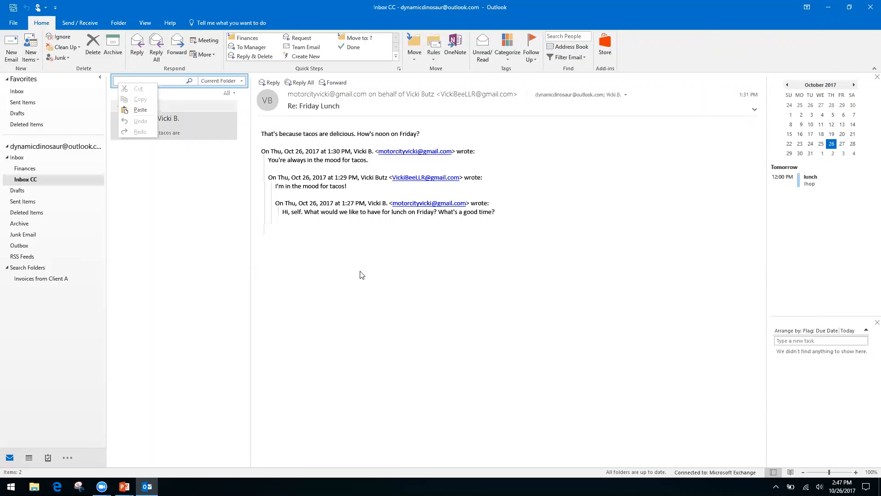
# Close the Inbox CC search box's shortcut menu and bring the PowerPoint slideshow forward.
pyautogui.click(350, 290)
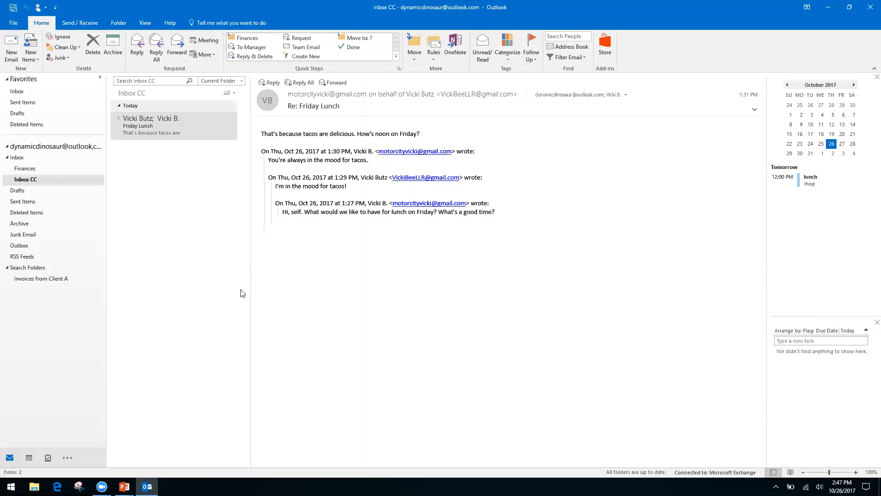
pyautogui.hotkey('alt', 'Tab')
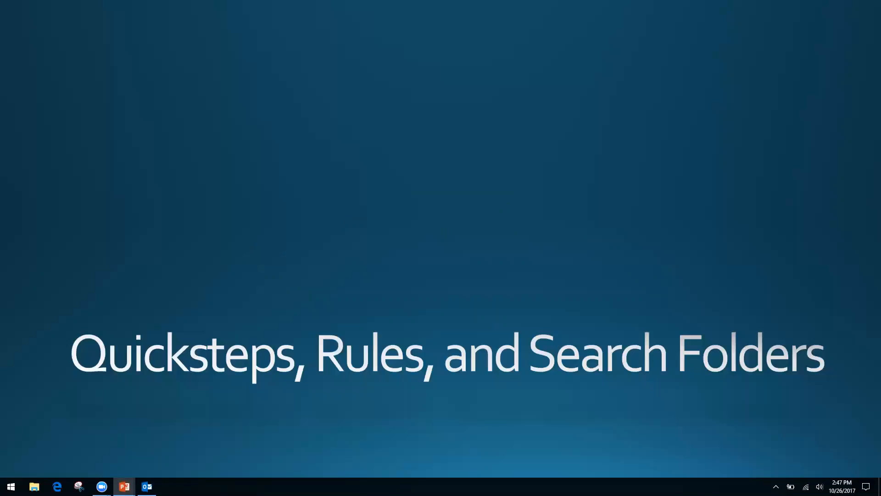
# Move the slideshow on to the Forms, Templates, and Quick Parts slide, then return to Outlook.
pyautogui.press('Right')
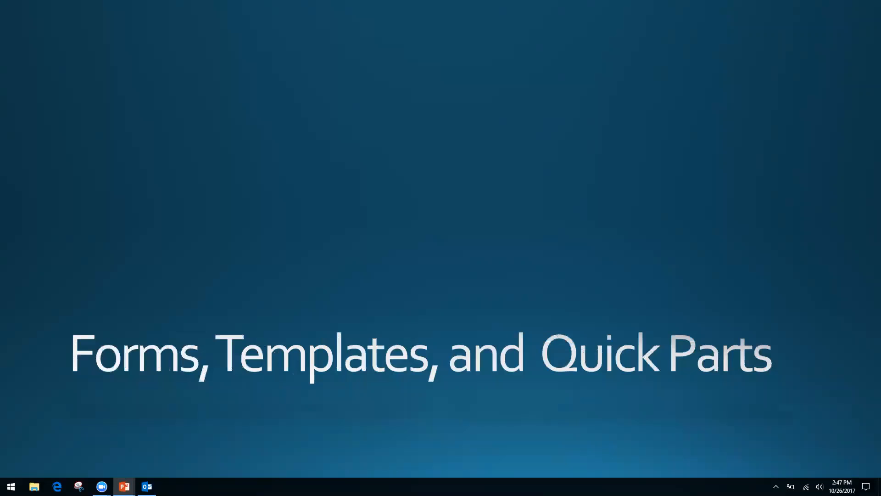
pyautogui.hotkey('alt', 'Tab')
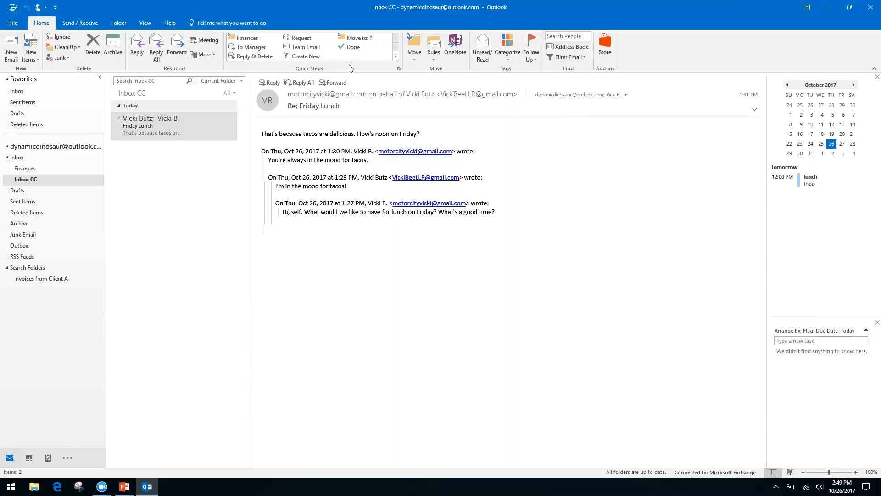
pyautogui.click(298, 55)
pyautogui.click(148, 129)
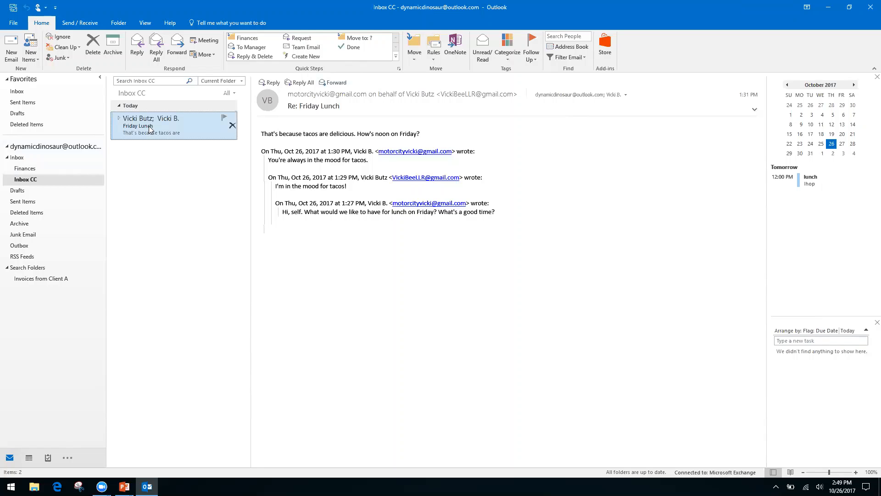
pyautogui.rightClick(338, 207)
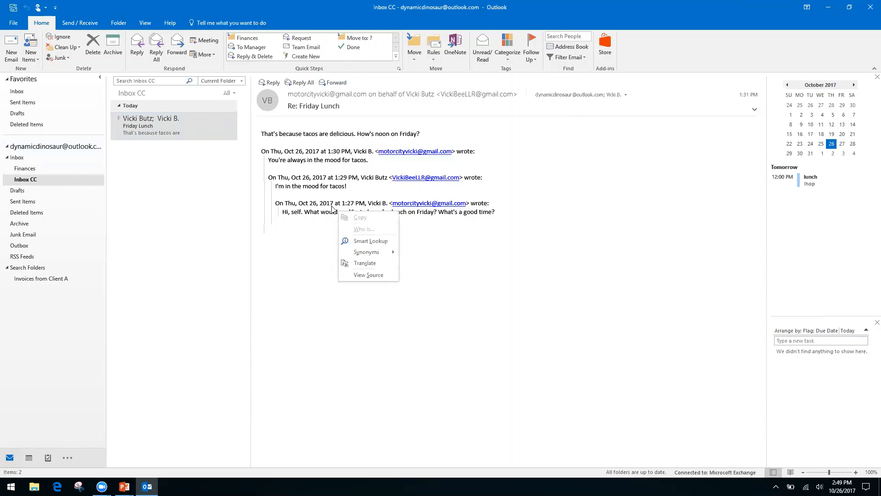
pyautogui.rightClick(301, 203)
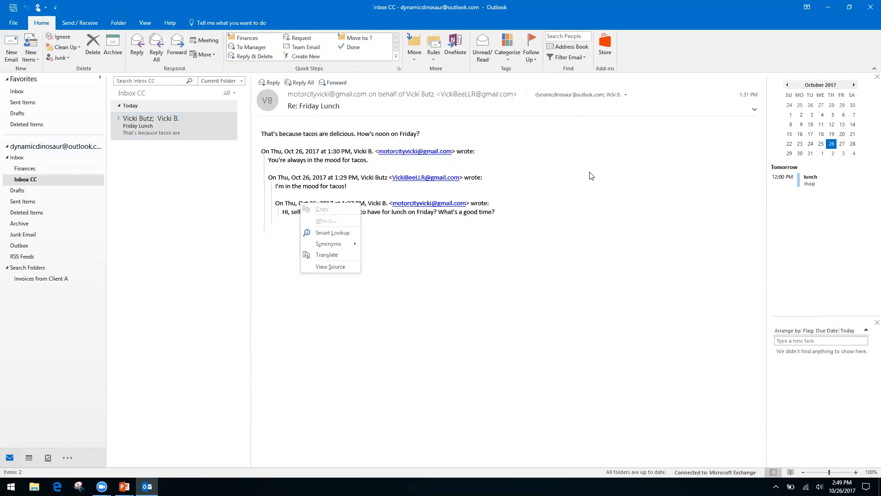
pyautogui.click(647, 55)
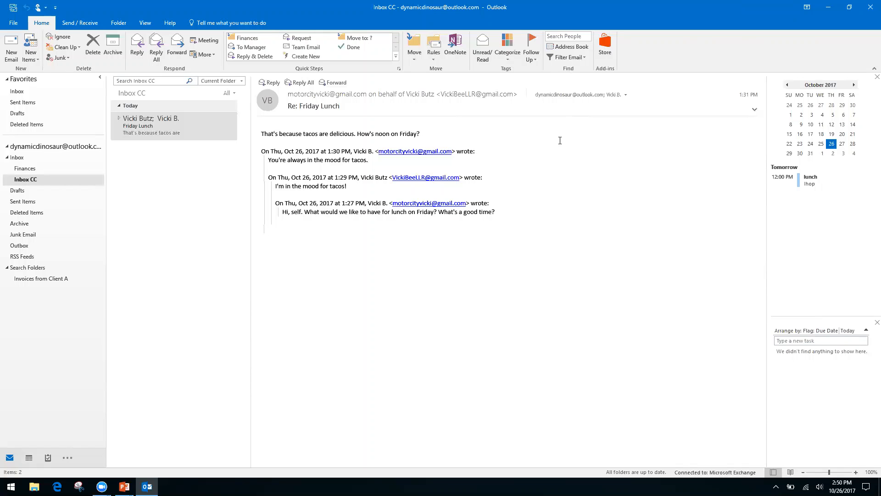
# Compose a new email with subject 'Monthly Report' and body 'Month Date', a blank line, then 'Information, see spreadsheet'.
pyautogui.click(11, 46)
pyautogui.click(88, 188)
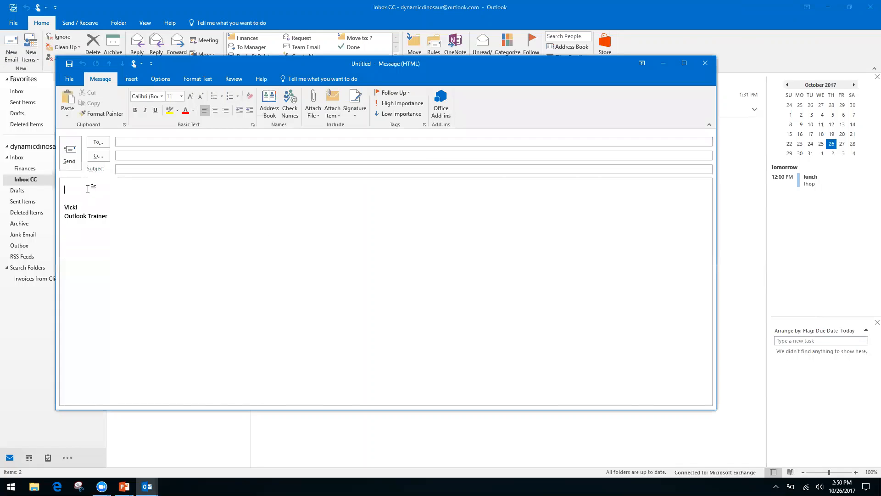
pyautogui.click(154, 168)
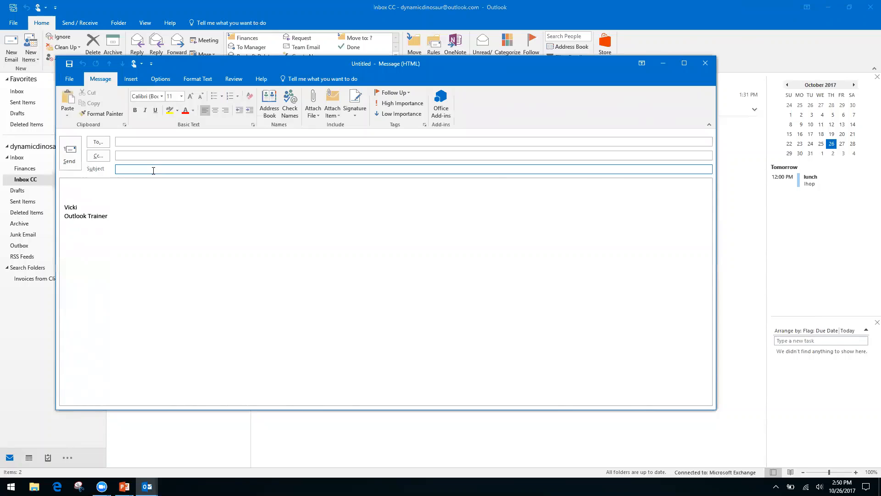
pyautogui.write('Monthly Report')
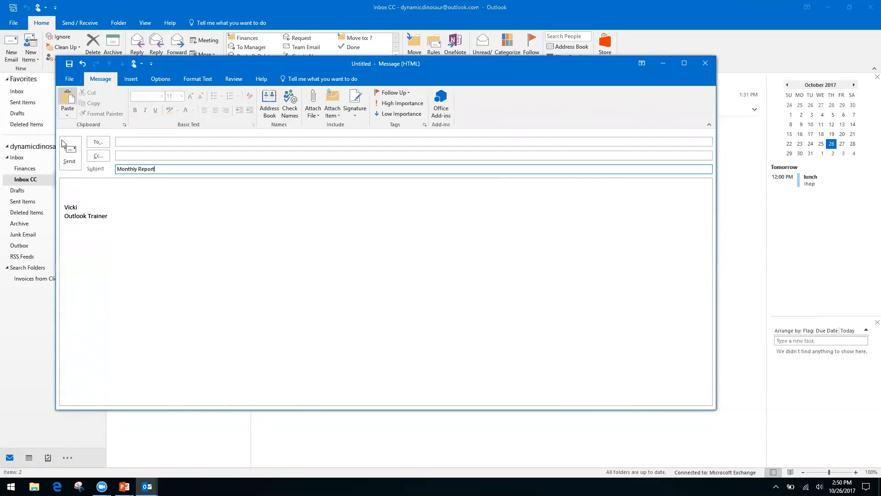
pyautogui.click(87, 186)
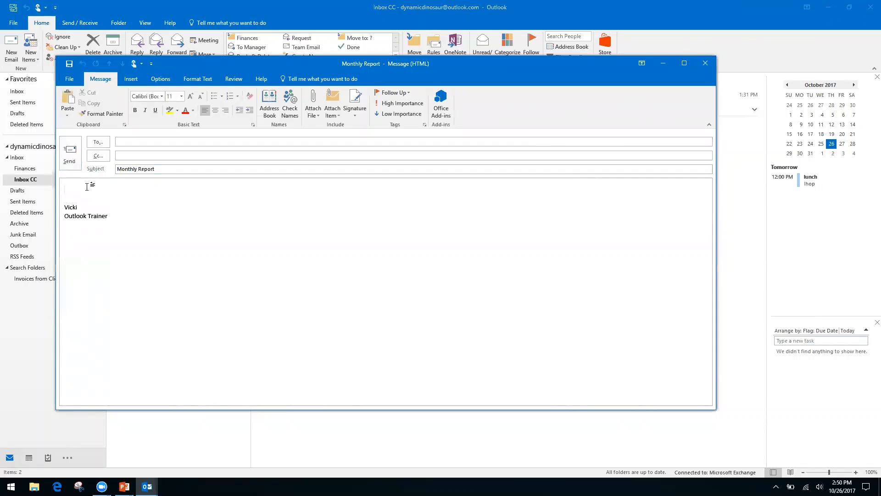
pyautogui.write('Month ')
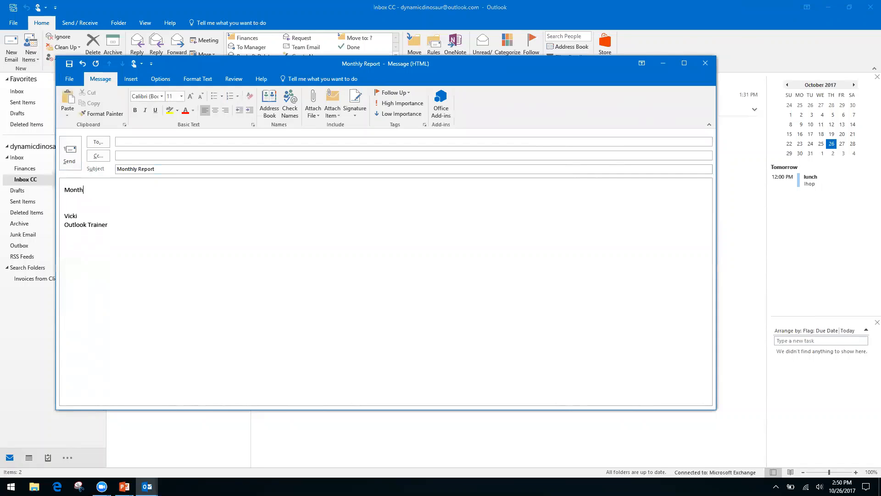
pyautogui.write('Date')
pyautogui.press('Return')
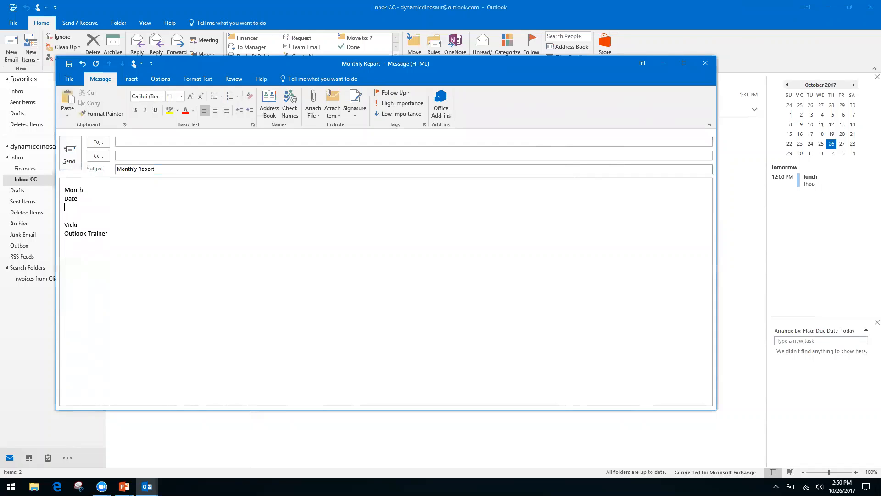
pyautogui.press('Return')
pyautogui.write('In')
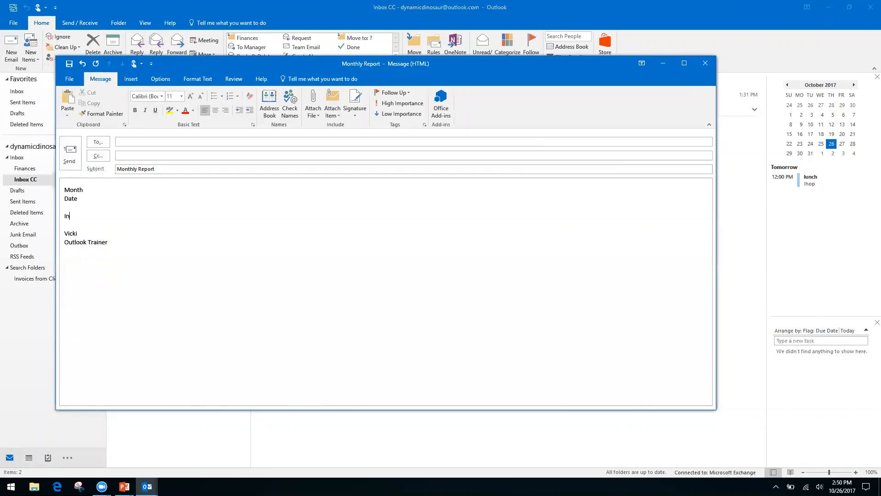
pyautogui.write('formation, see spreadsheet')
# Begin a Save As of the draft with HTML as the file type, then cancel it.
pyautogui.click(68, 79)
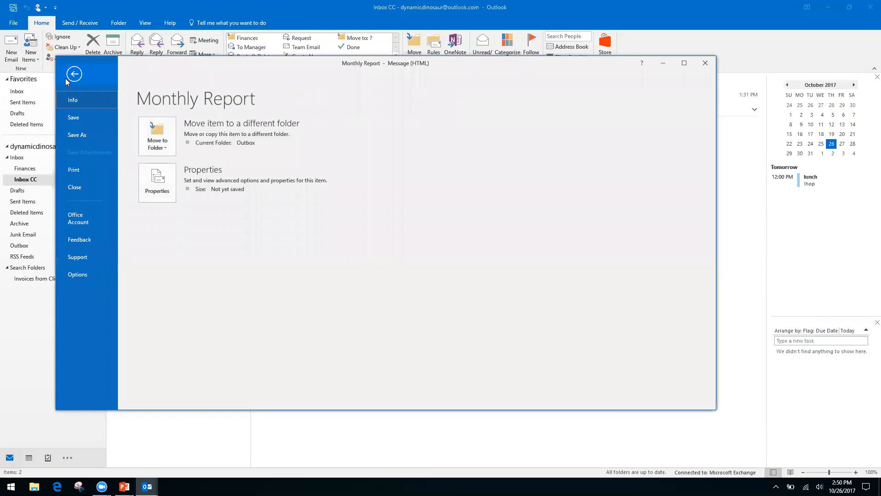
pyautogui.click(81, 134)
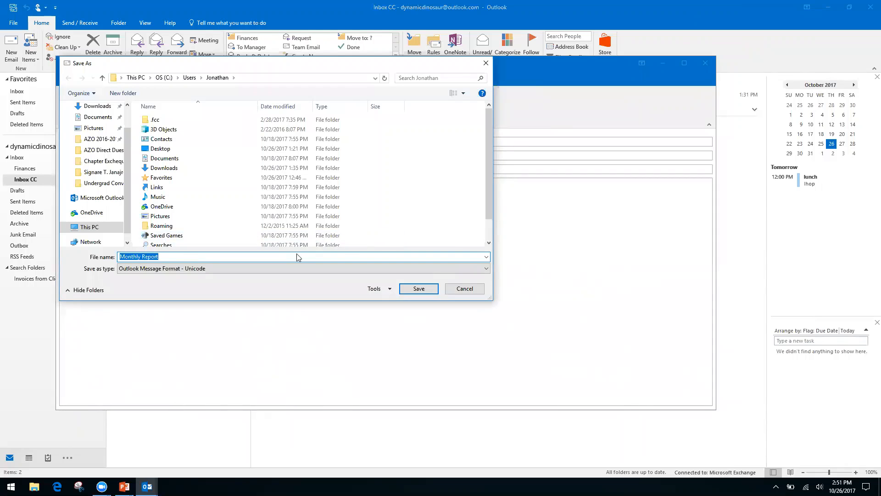
pyautogui.click(454, 269)
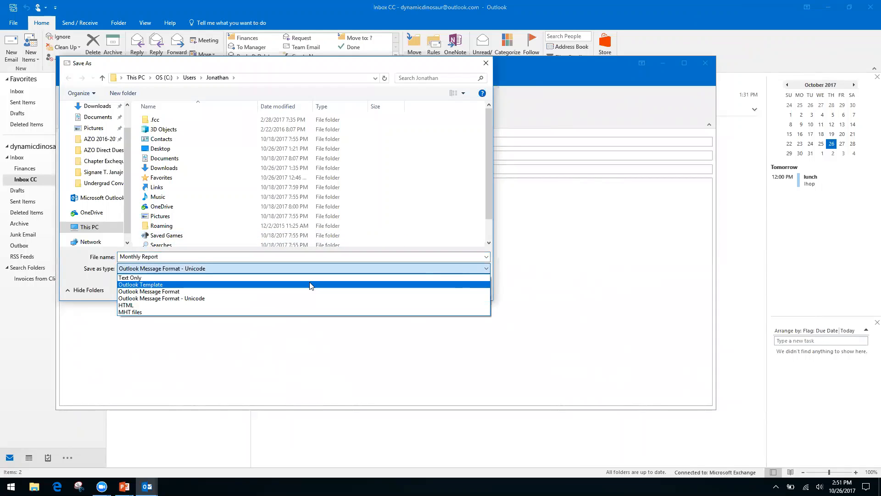
pyautogui.click(148, 304)
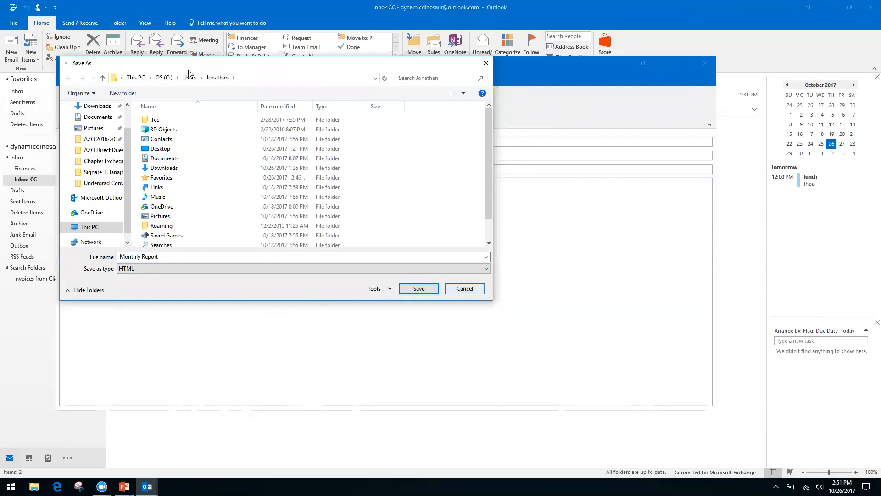
pyautogui.click(465, 289)
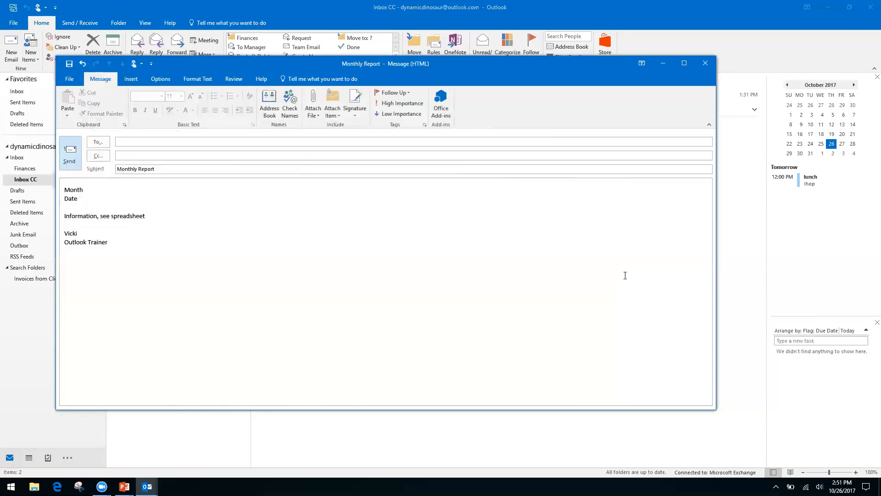
# Discard the Monthly Report draft unsaved and advance PowerPoint to the How to Speed Up Outlook Search slide.
pyautogui.click(702, 66)
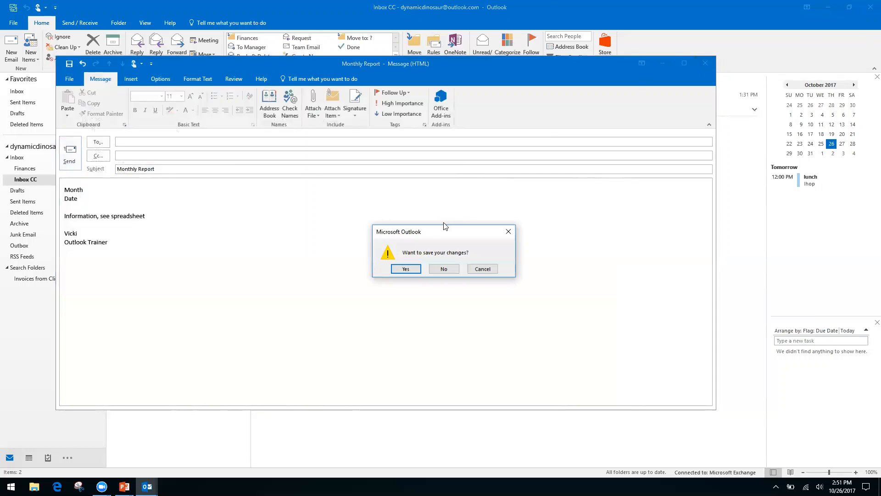
pyautogui.click(444, 269)
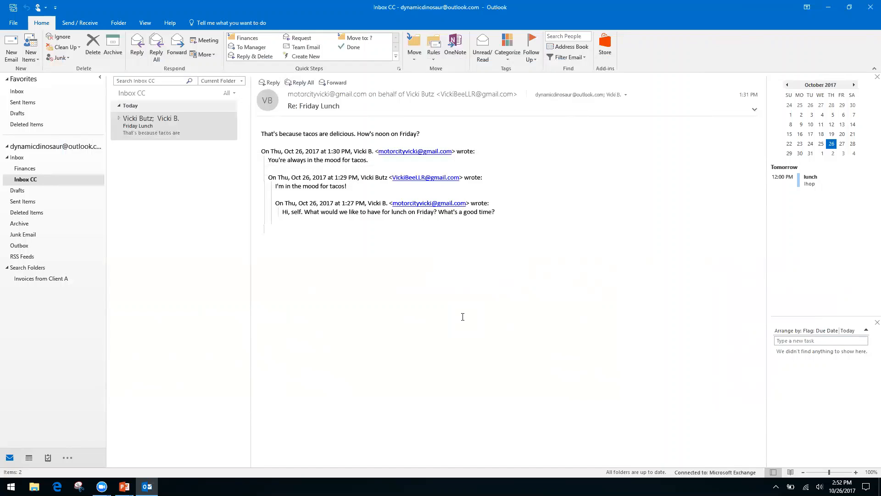
pyautogui.hotkey('alt', 'Tab')
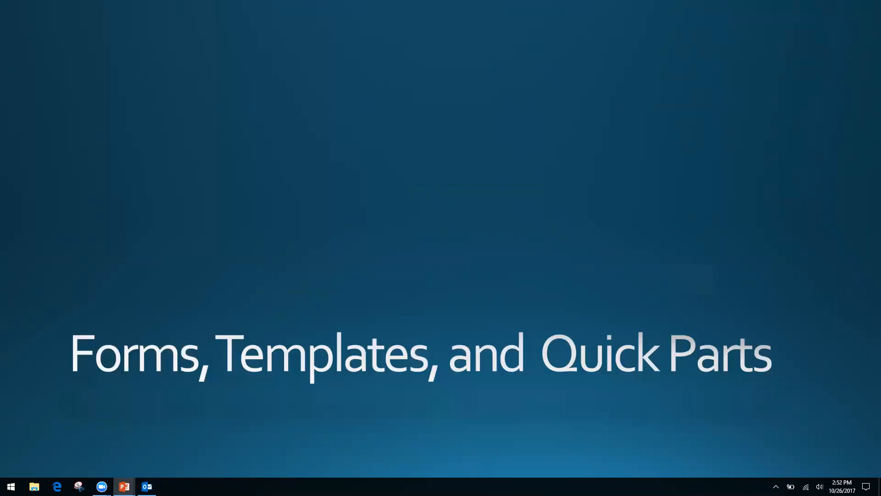
pyautogui.press('Right')
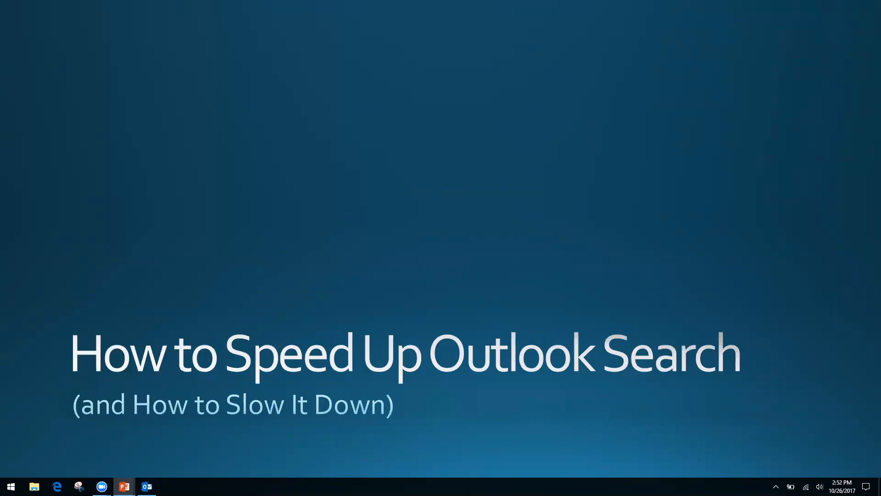